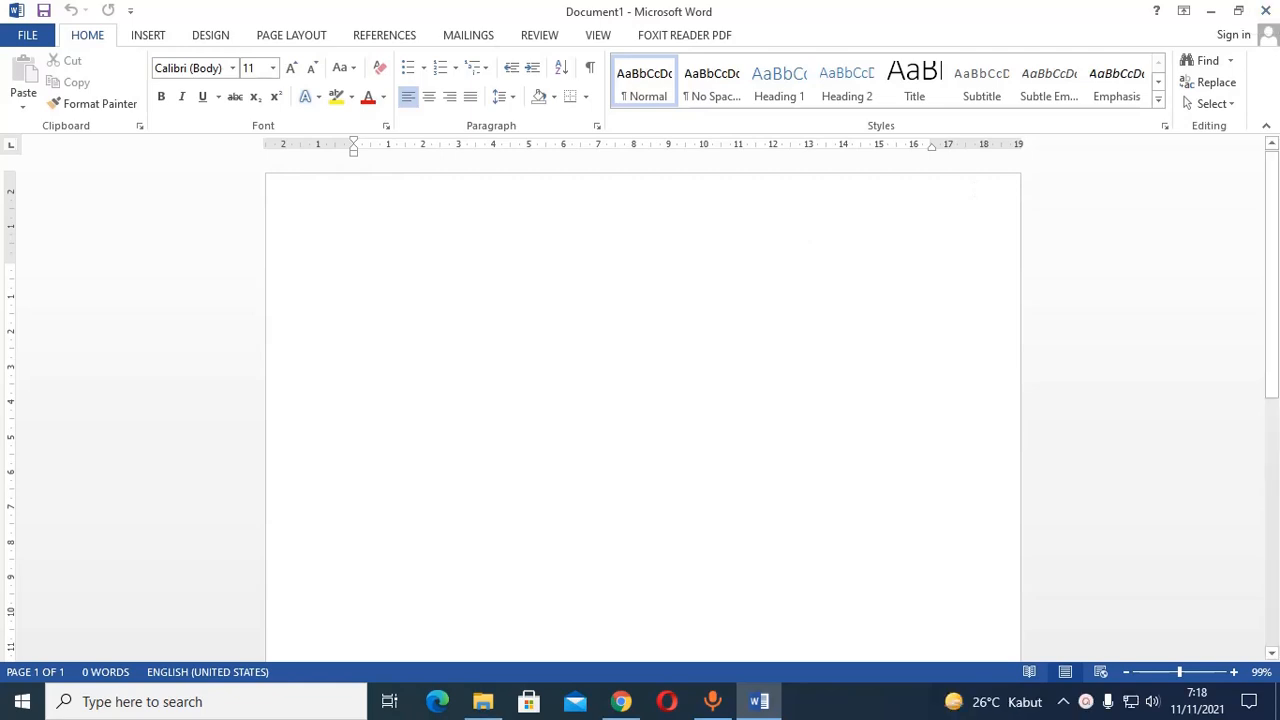
Write the sentence "Belanda menjajah Indonesia" in the blank document.
{"action": "type", "text": "Belanda "}
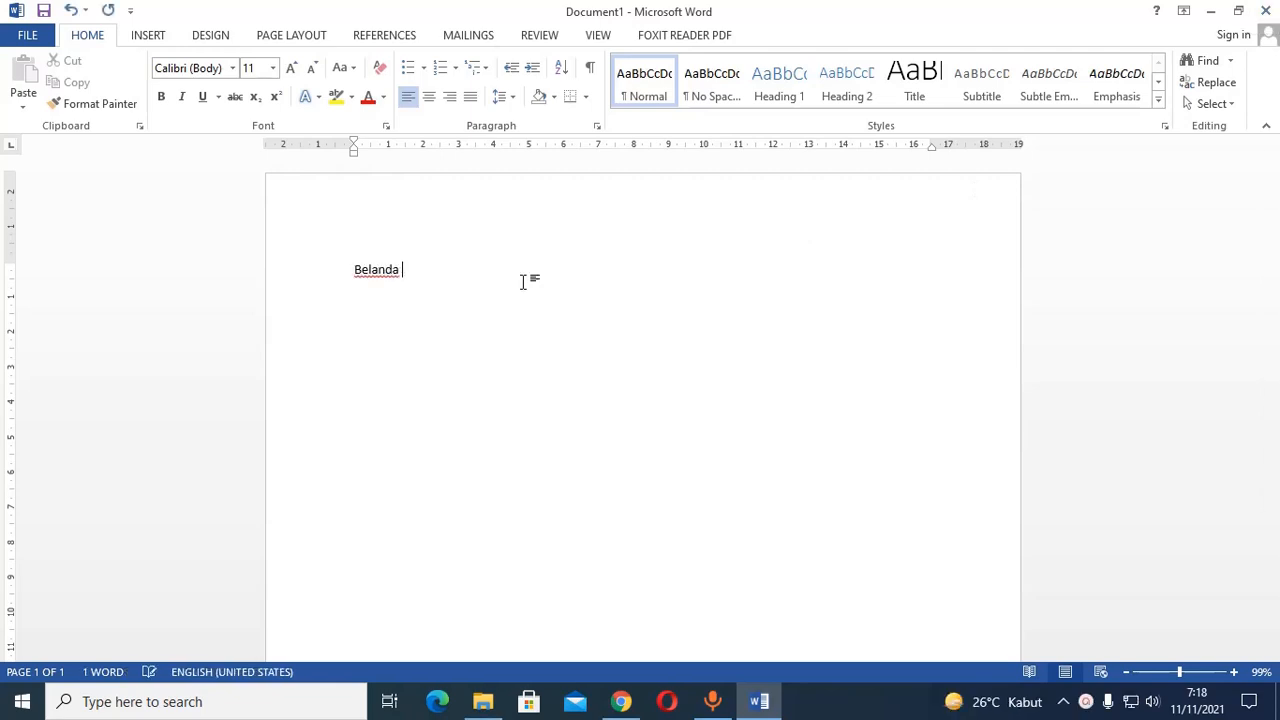
{"action": "type", "text": "menjajah in"}
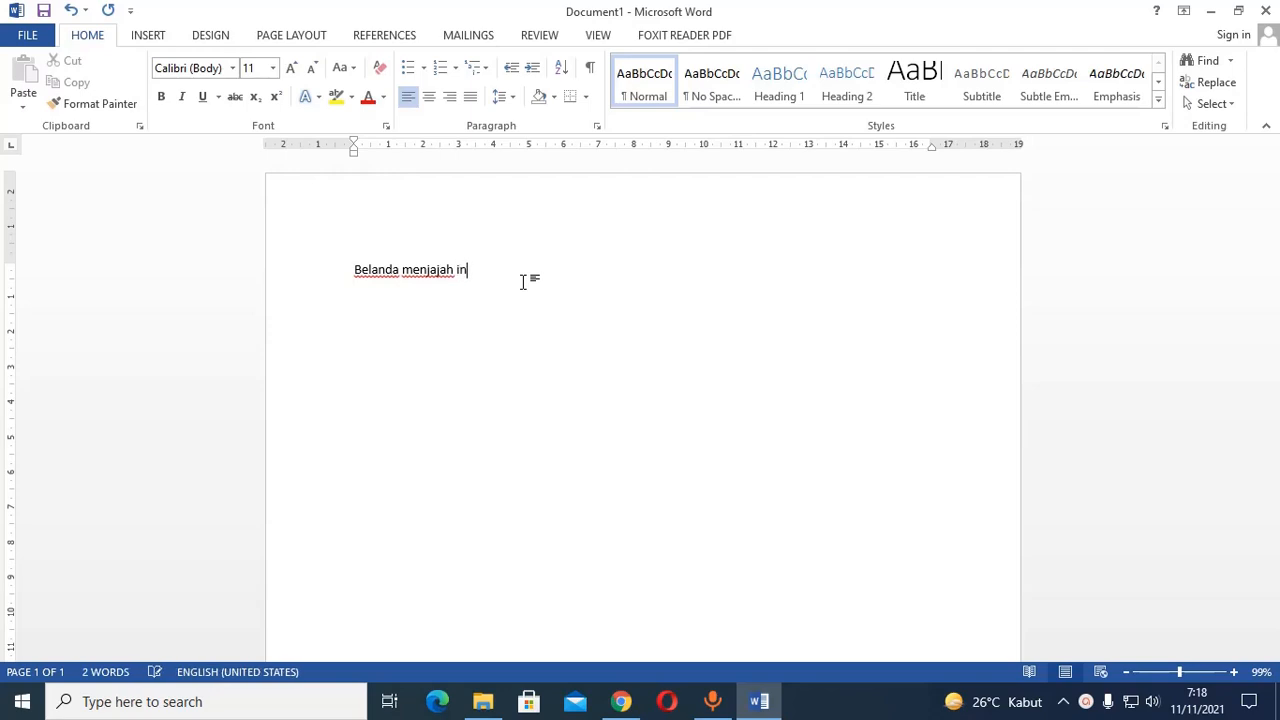
{"action": "type", "text": "donesia"}
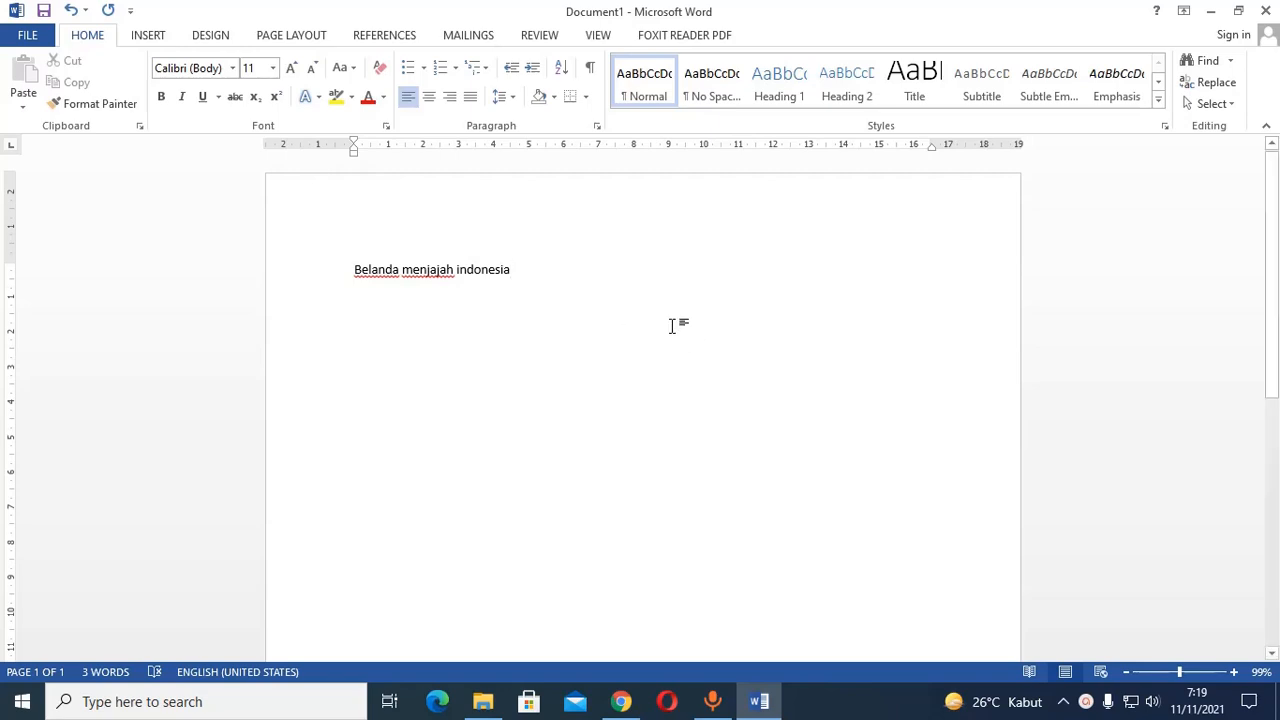
{"action": "type", "text": "."}
Copy the words "Belanda" and "Indonesia" one after the other, and display the collected clipboard items.
{"action": "double_click", "coordinate": [384, 272]}
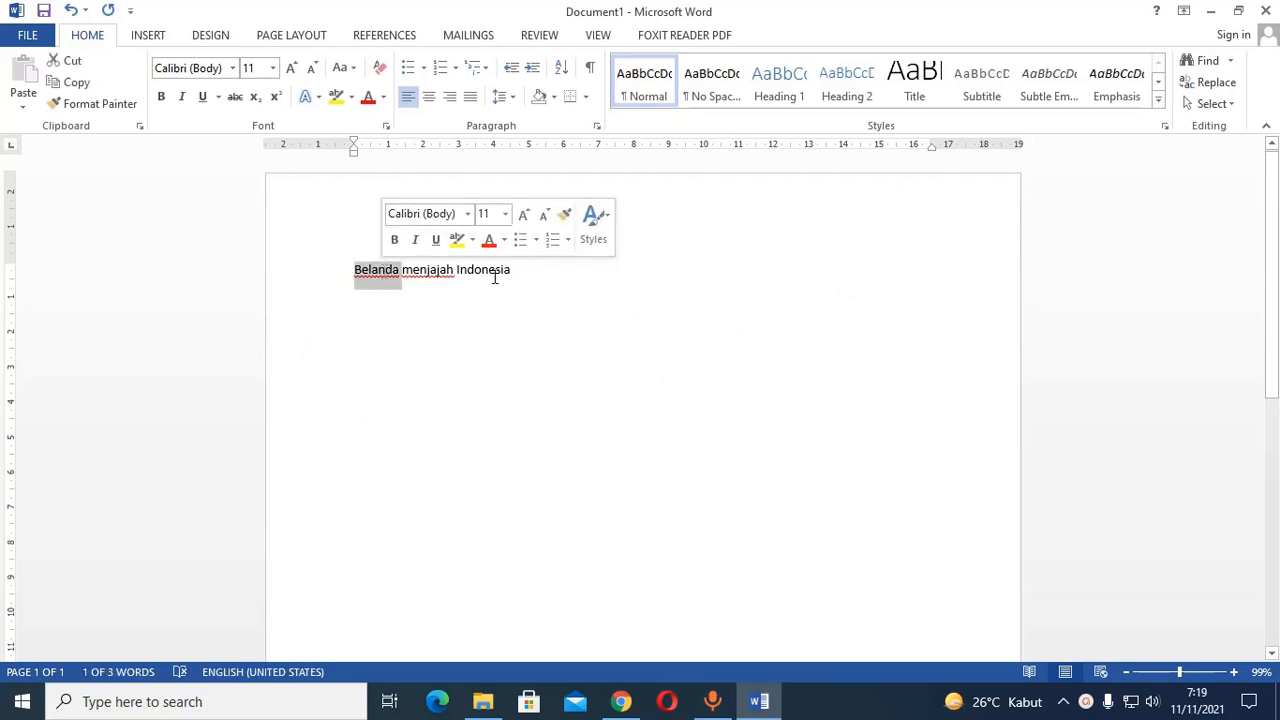
{"action": "double_click", "coordinate": [494, 277]}
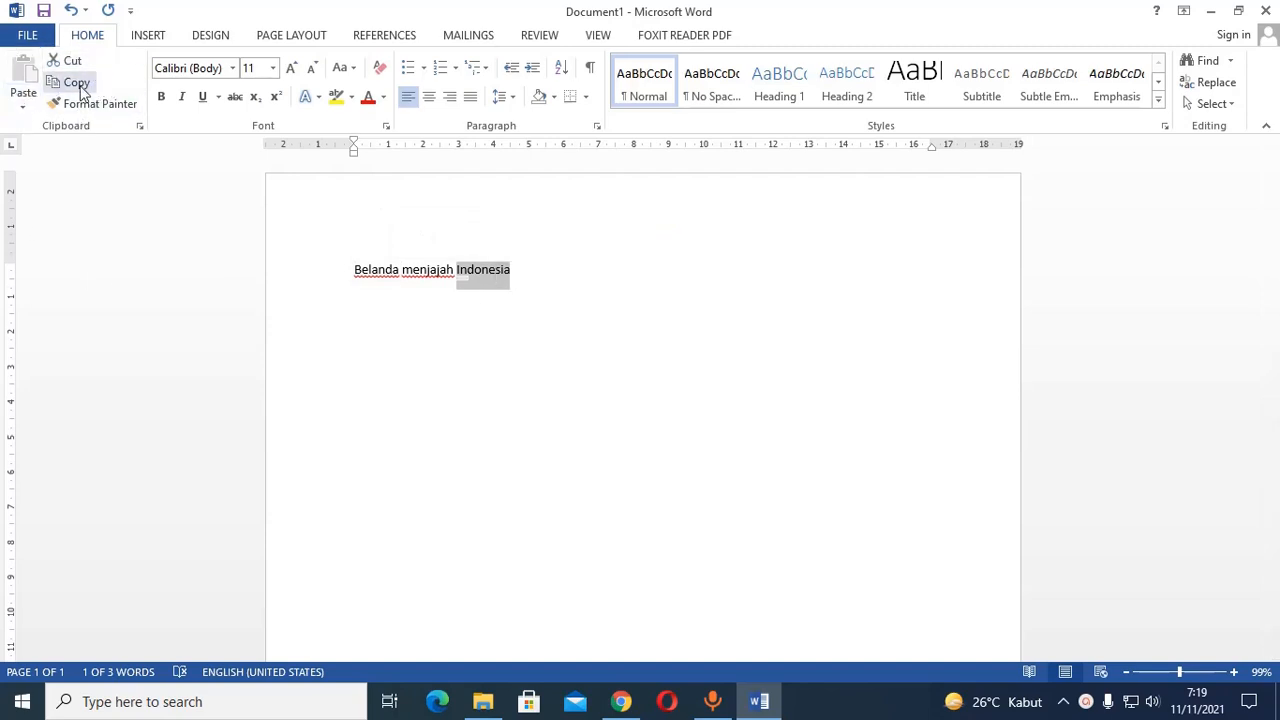
{"action": "left_click", "coordinate": [522, 268]}
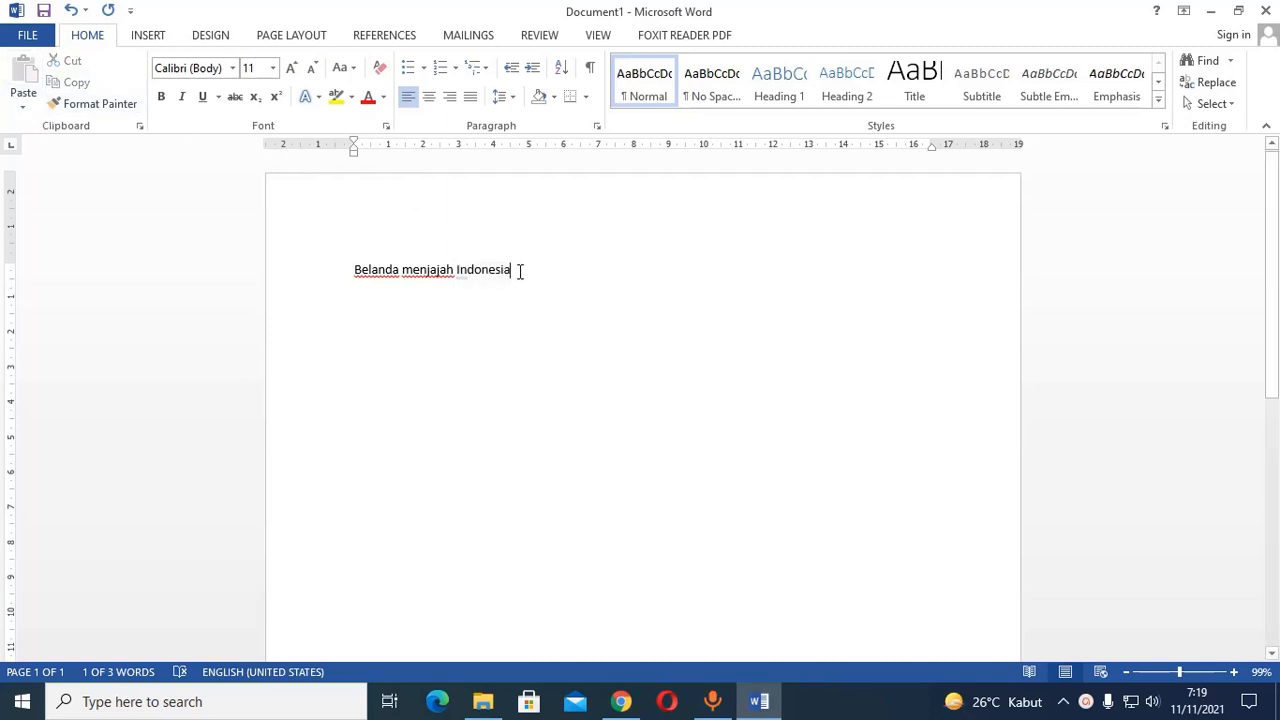
{"action": "double_click", "coordinate": [368, 270]}
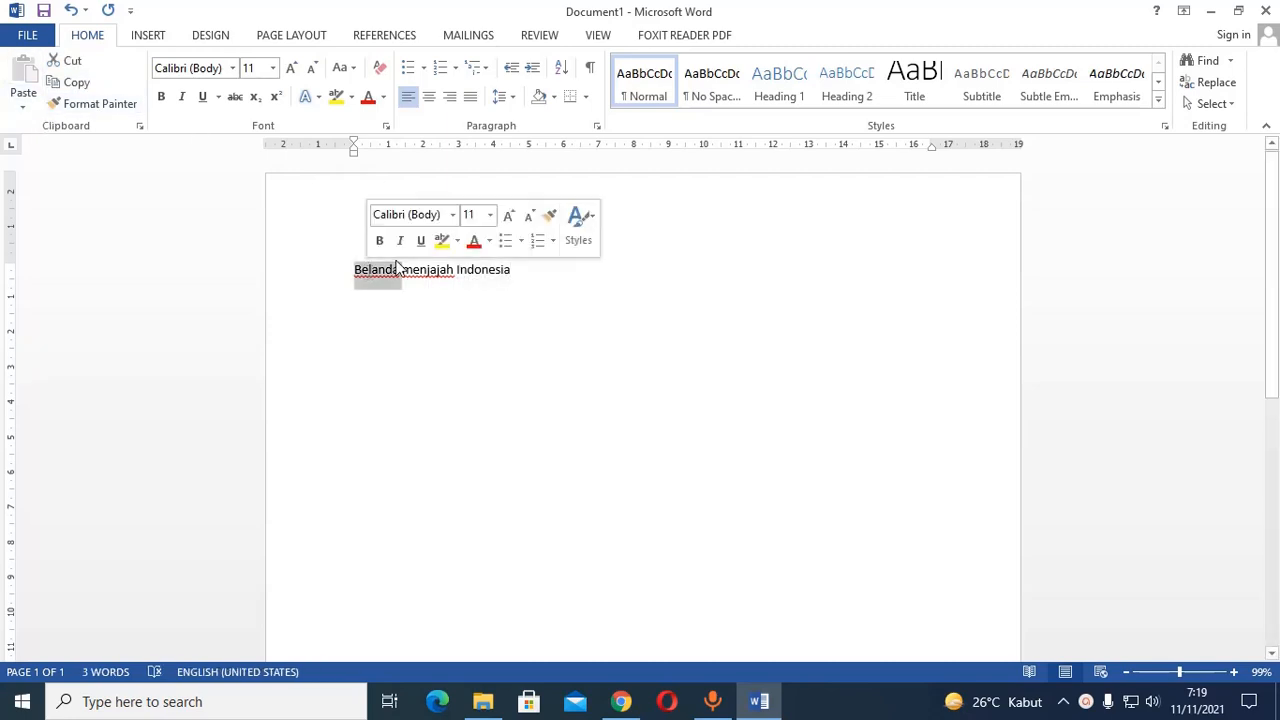
{"action": "left_click", "coordinate": [78, 88]}
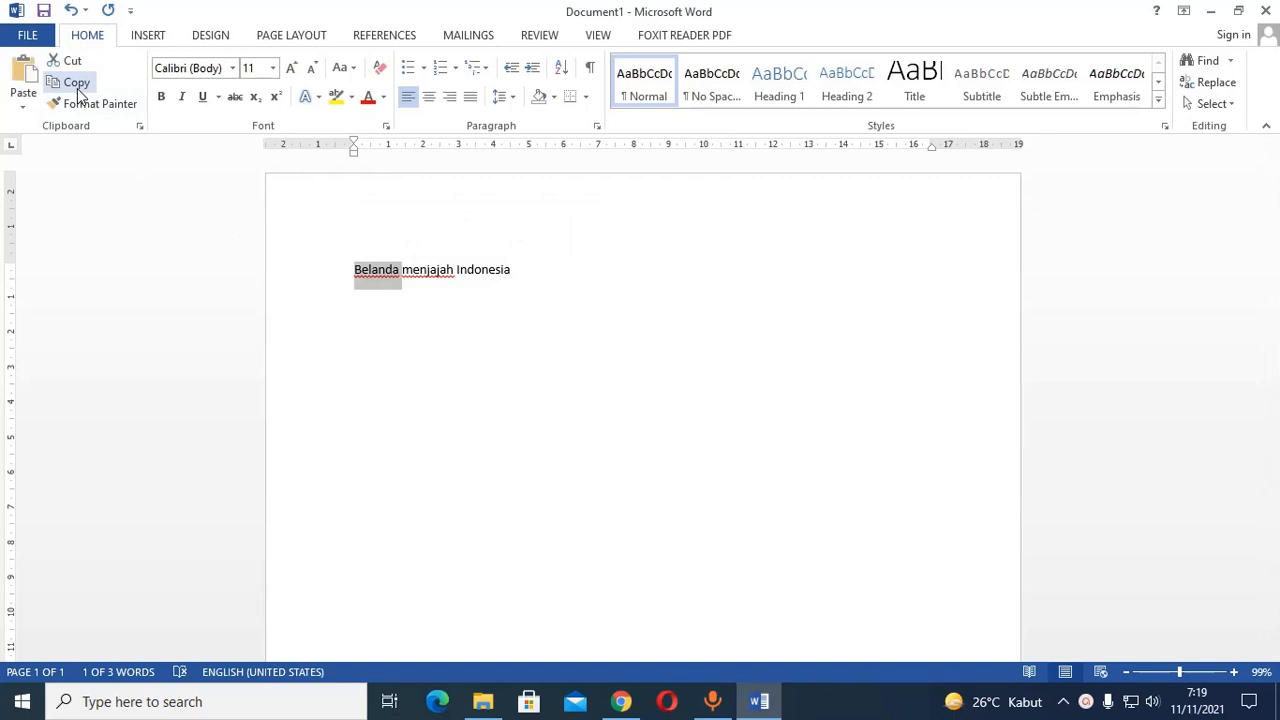
{"action": "double_click", "coordinate": [491, 269]}
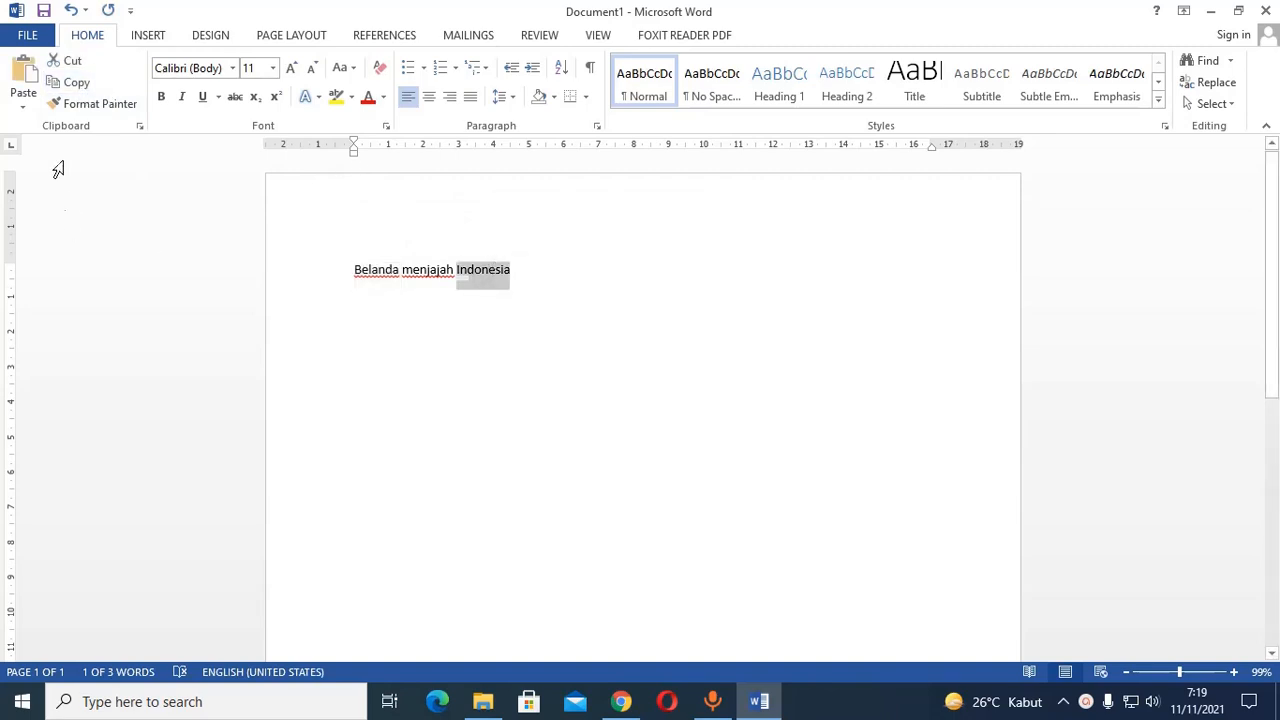
{"action": "left_click", "coordinate": [68, 87]}
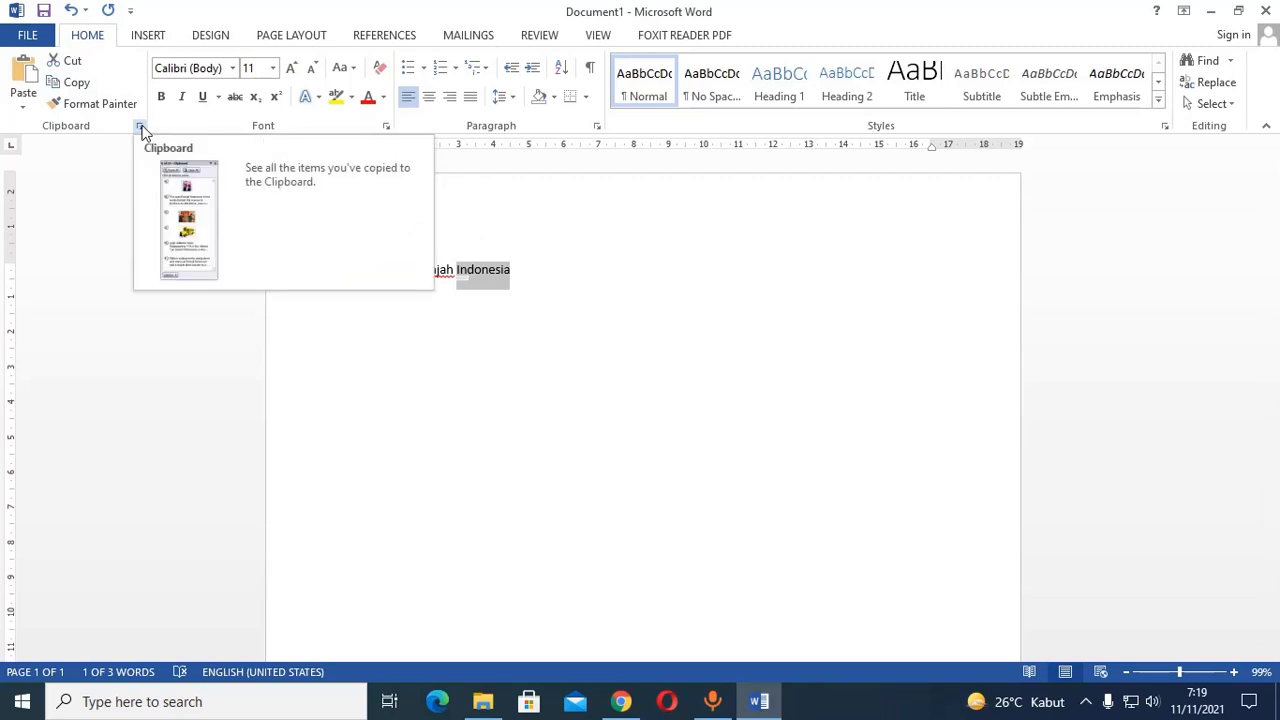
{"action": "left_click", "coordinate": [140, 126]}
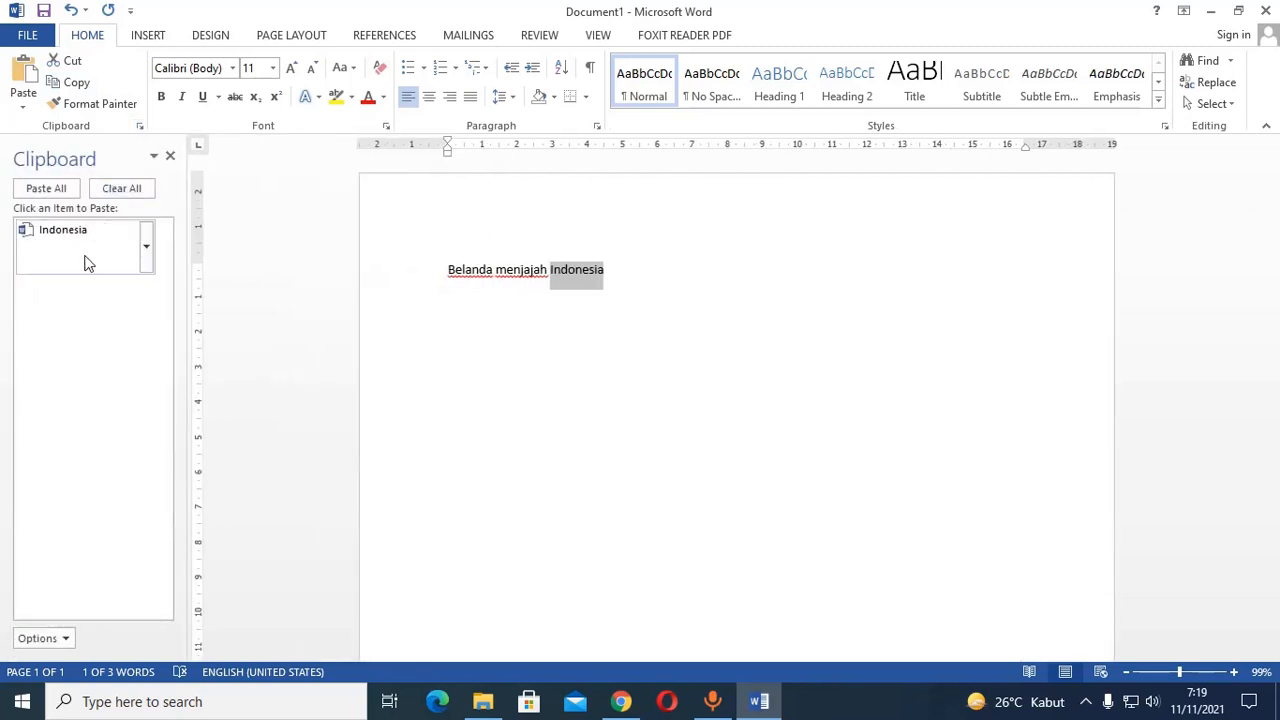
Copy the word "Belanda" from the sentence again so it is collected alongside "Indonesia".
{"action": "left_click", "coordinate": [614, 317]}
{"action": "double_click", "coordinate": [462, 272]}
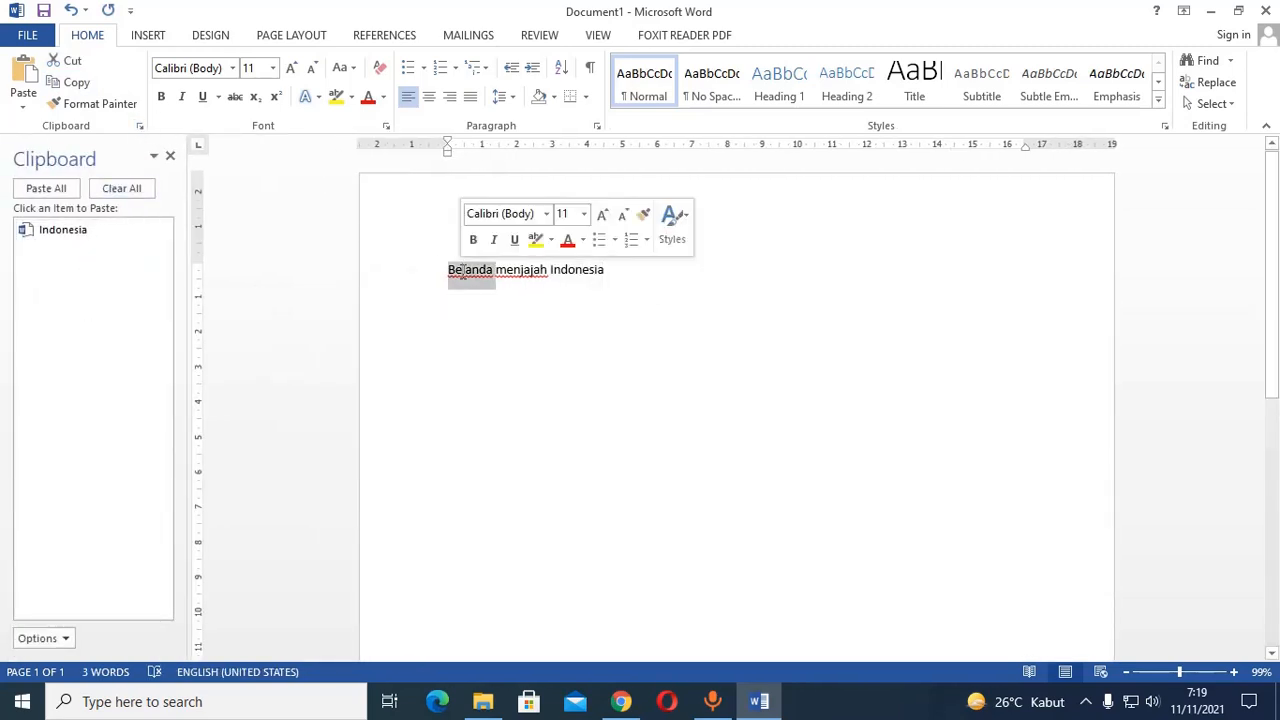
{"action": "left_click", "coordinate": [72, 83]}
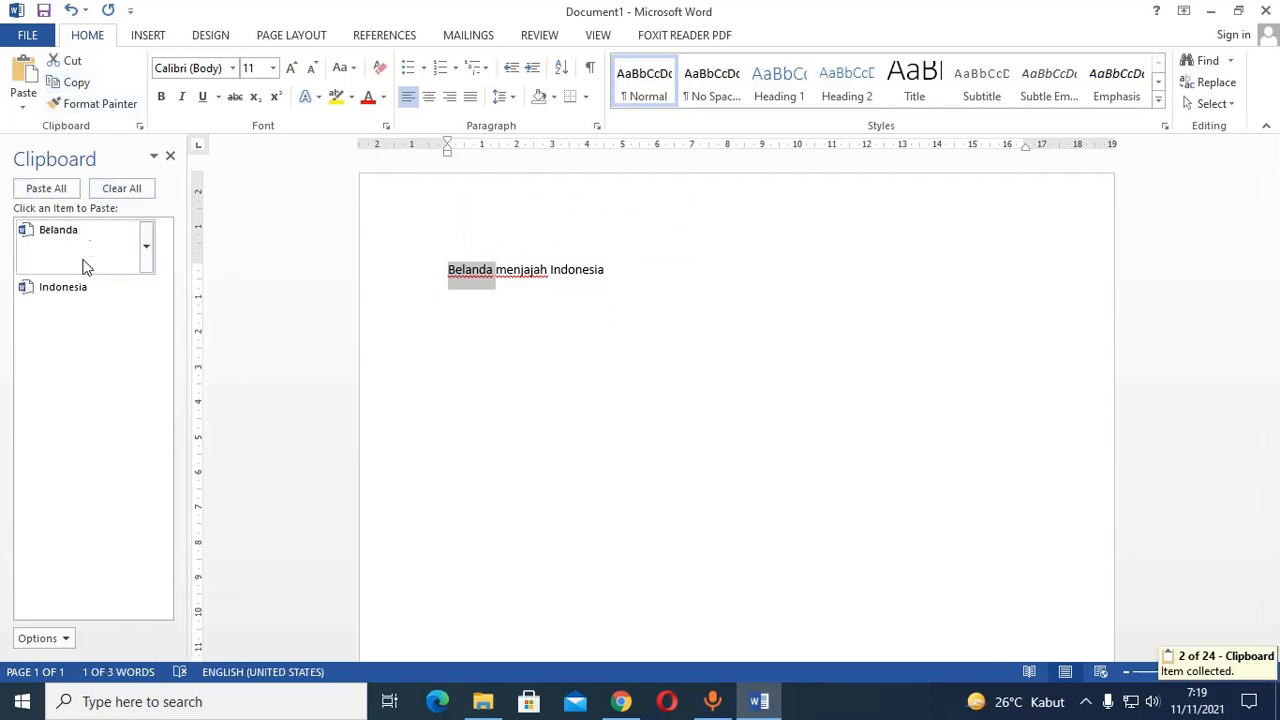
{"action": "left_click", "coordinate": [666, 297]}
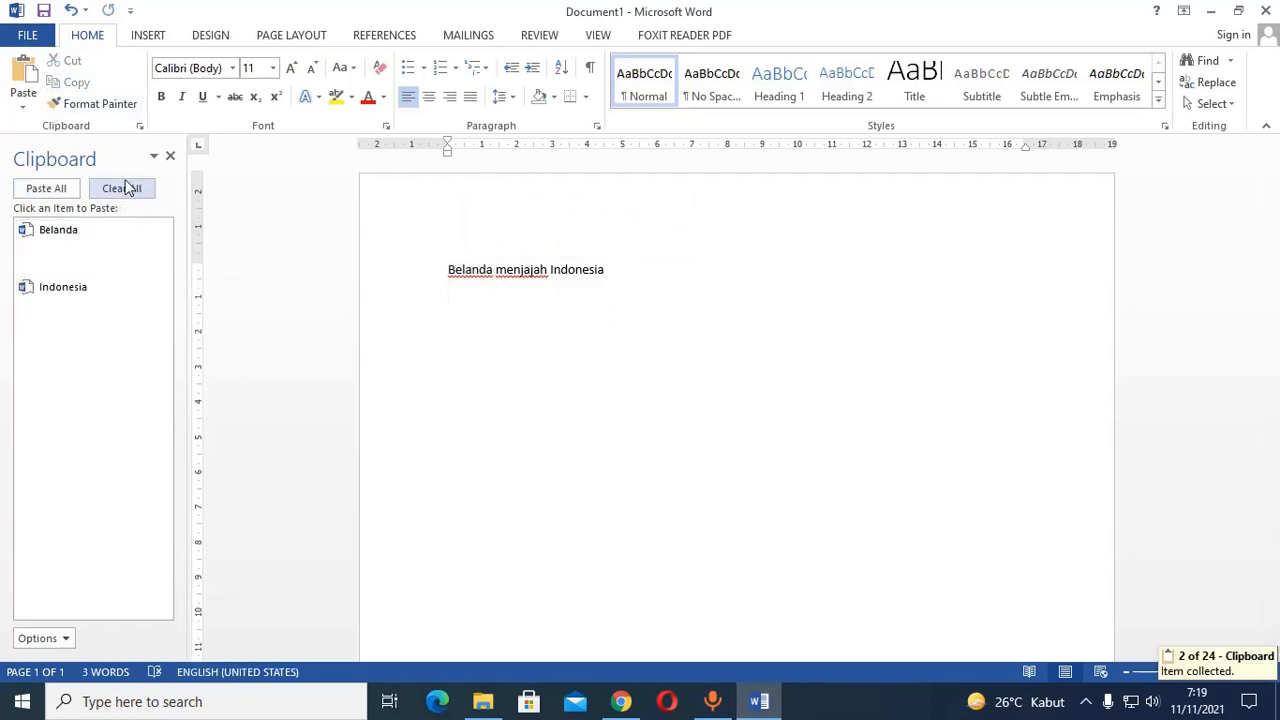
Add a second line below the sentence reading "Pada tahun bla.....".
{"action": "left_click", "coordinate": [620, 274]}
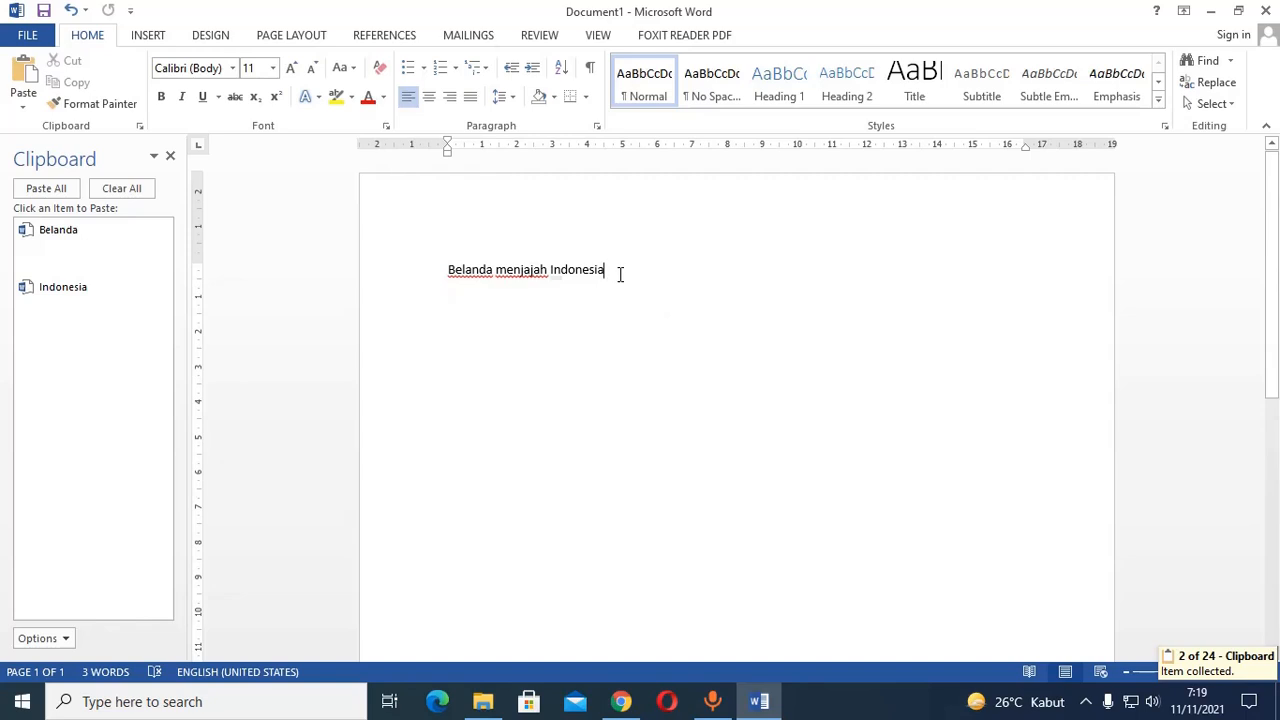
{"action": "key", "text": "Return"}
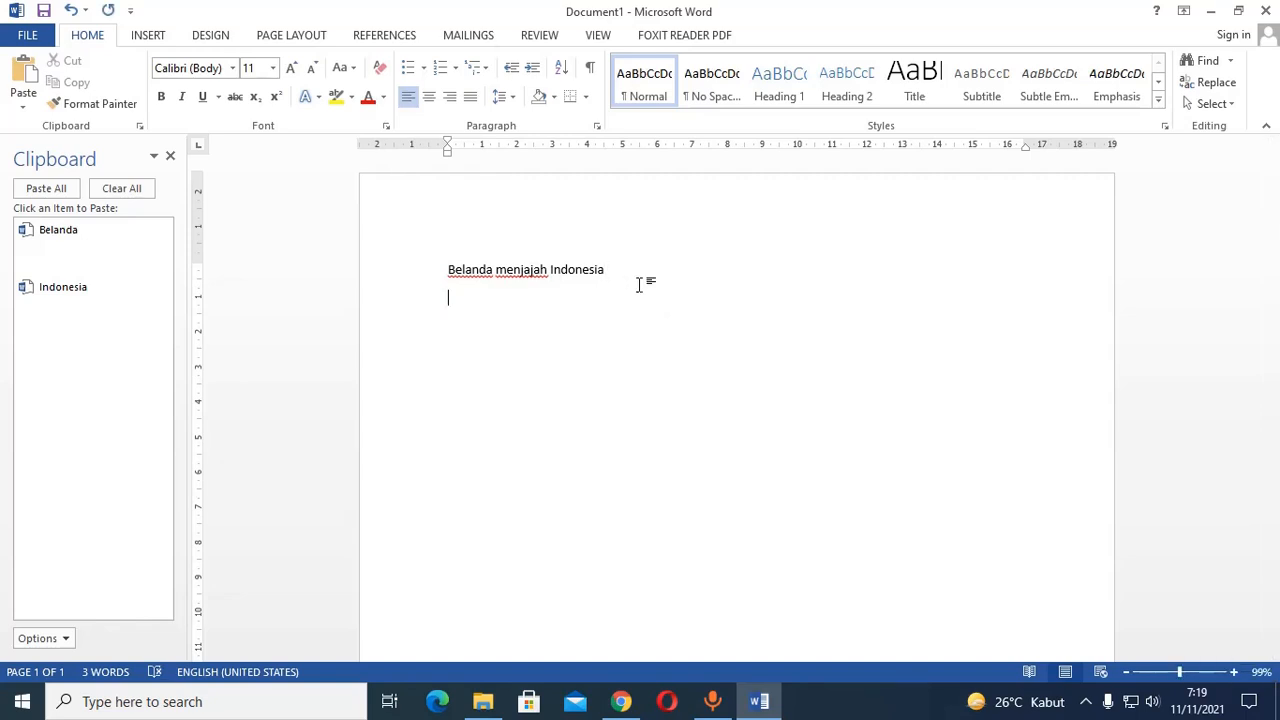
{"action": "type", "text": "Pada tahun bla"}
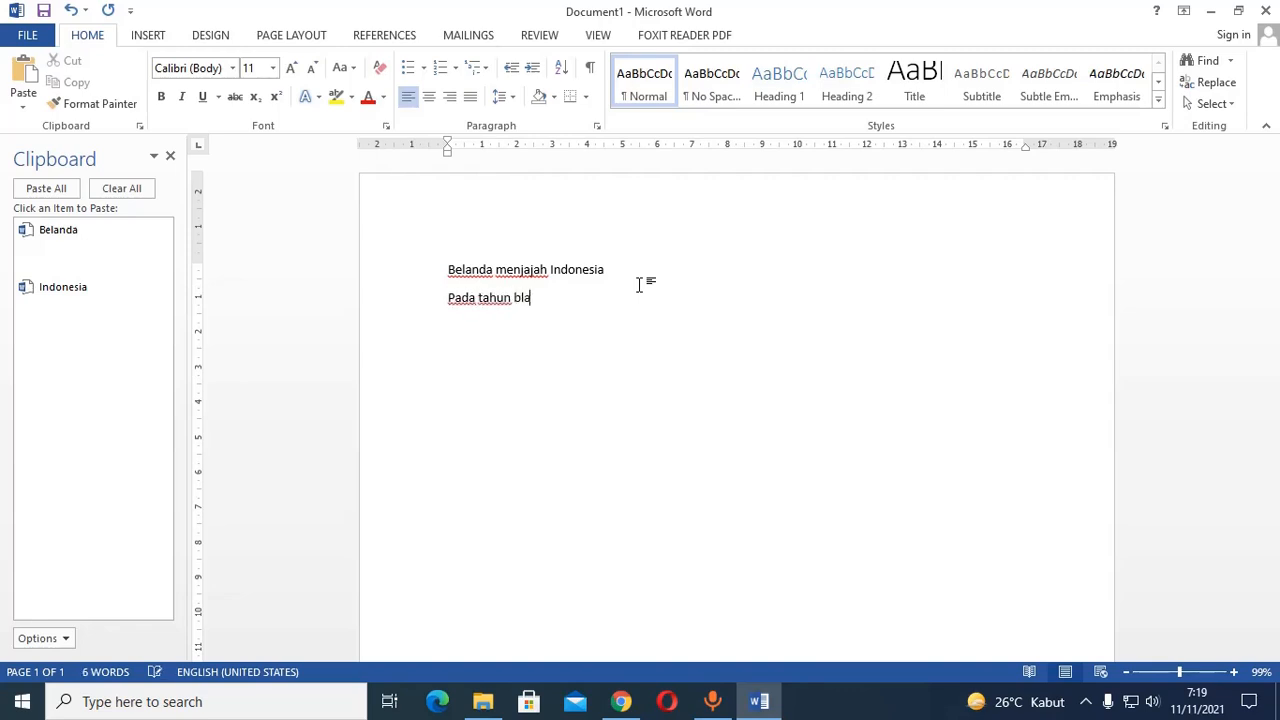
{"action": "type", "text": "....."}
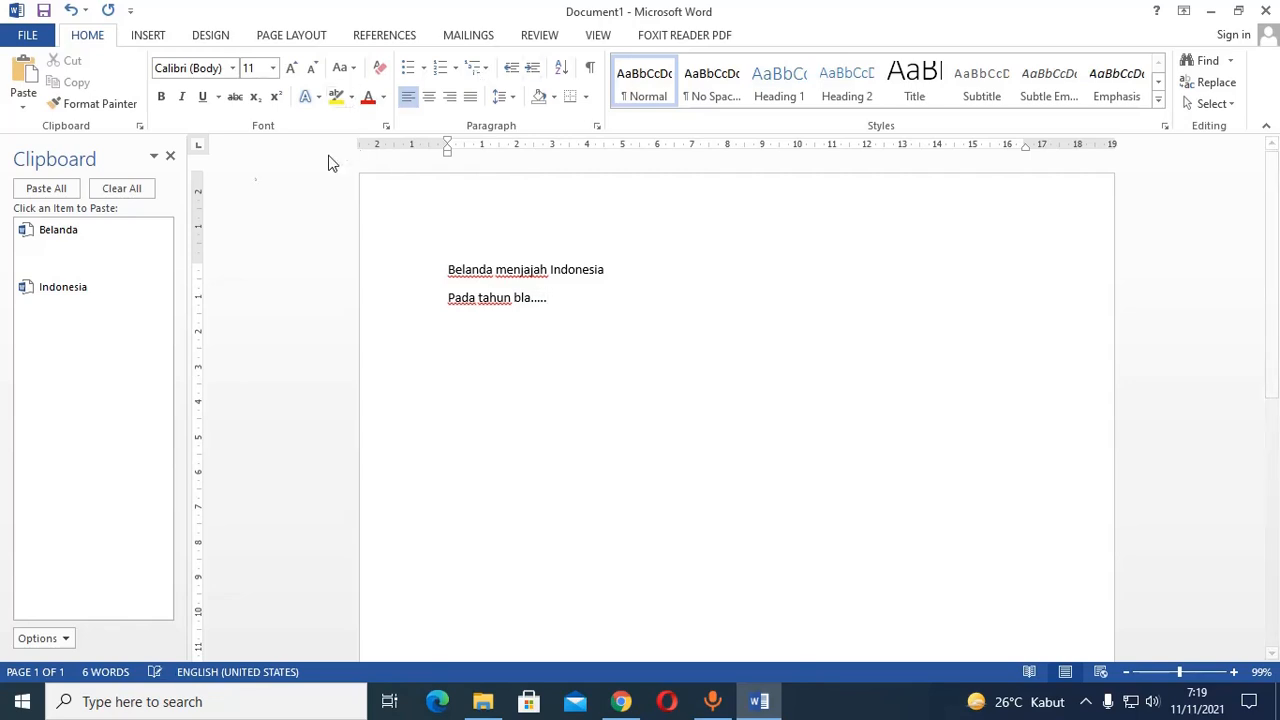
Continue the second line with the collected "Belanda", the words "datang ke", the collected "Indonesia" and a comma.
{"action": "left_click", "coordinate": [87, 250]}
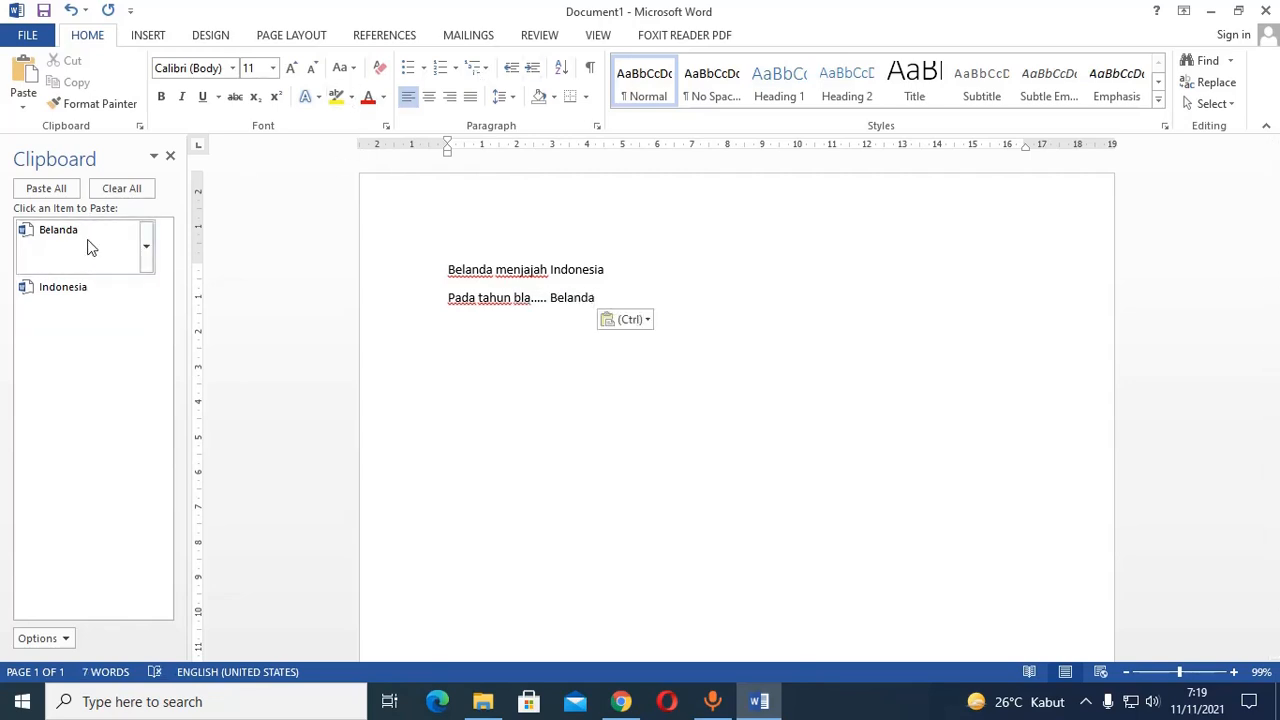
{"action": "type", "text": "menja"}
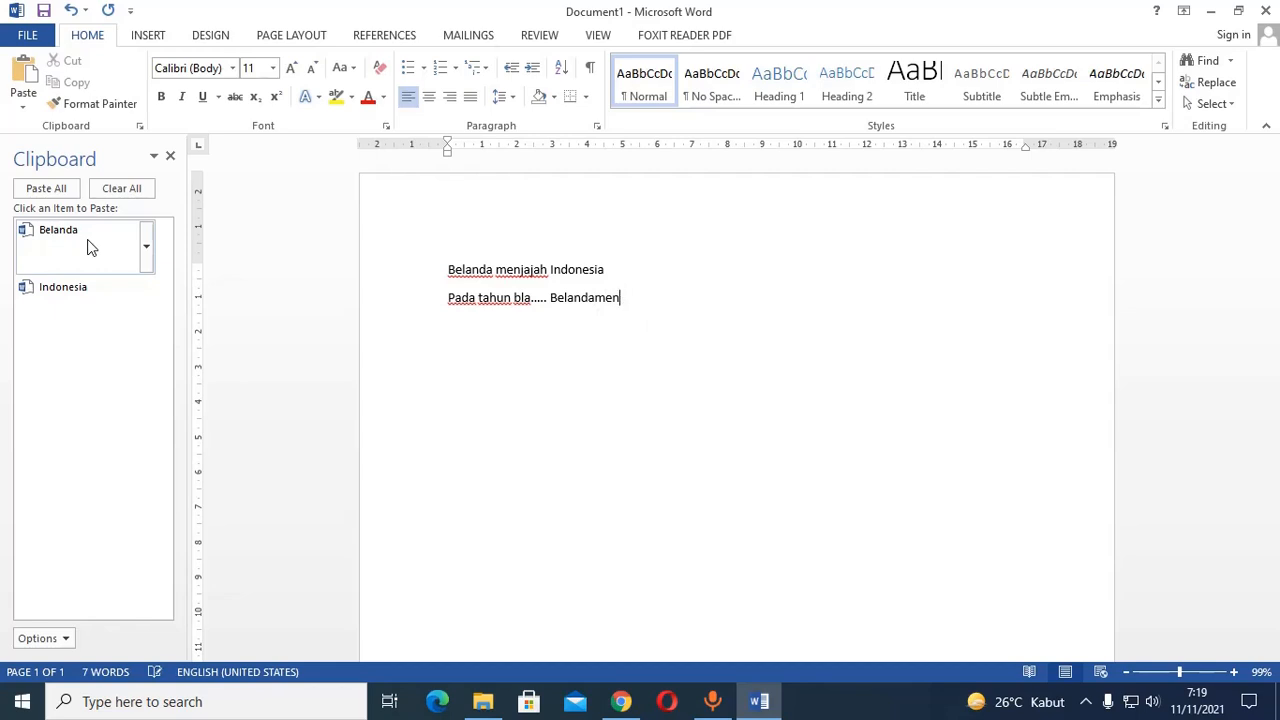
{"action": "key", "text": "BackSpace"}
{"action": "key", "text": "BackSpace"}
{"action": "key", "text": "BackSpace"}
{"action": "type", "text": "datang ke I"}
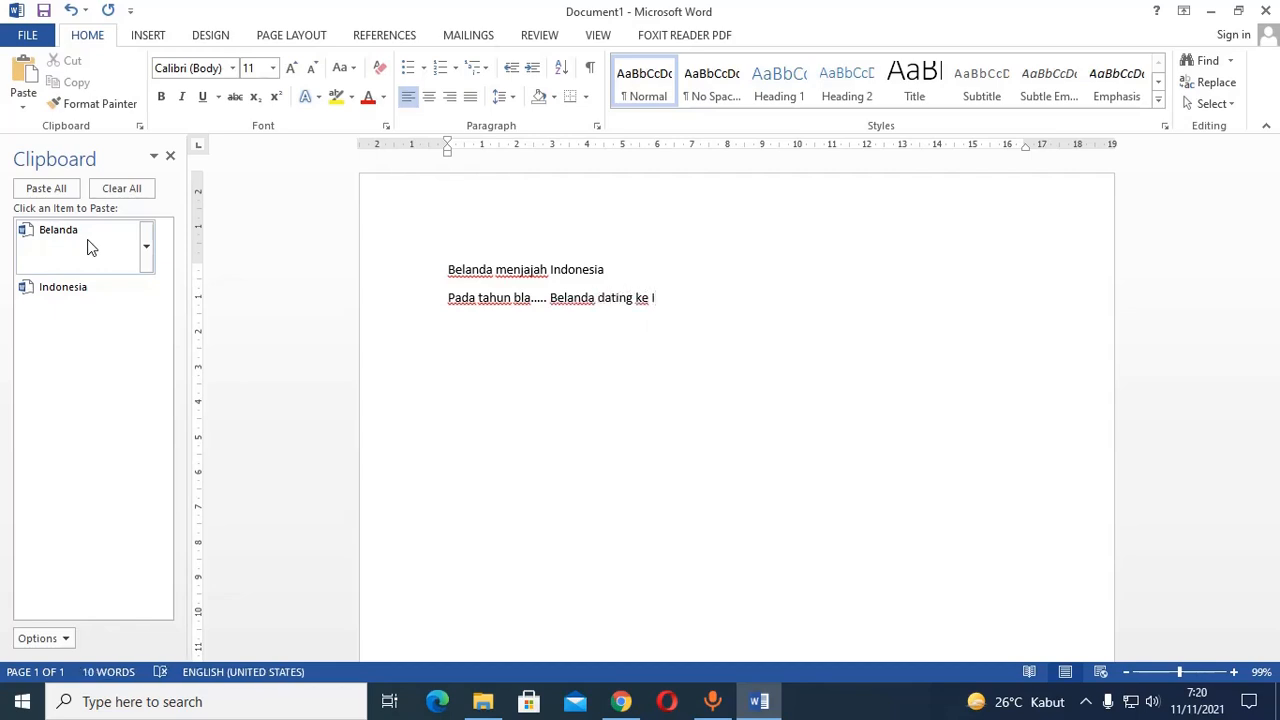
{"action": "left_click", "coordinate": [45, 305]}
{"action": "type", "text": ","}
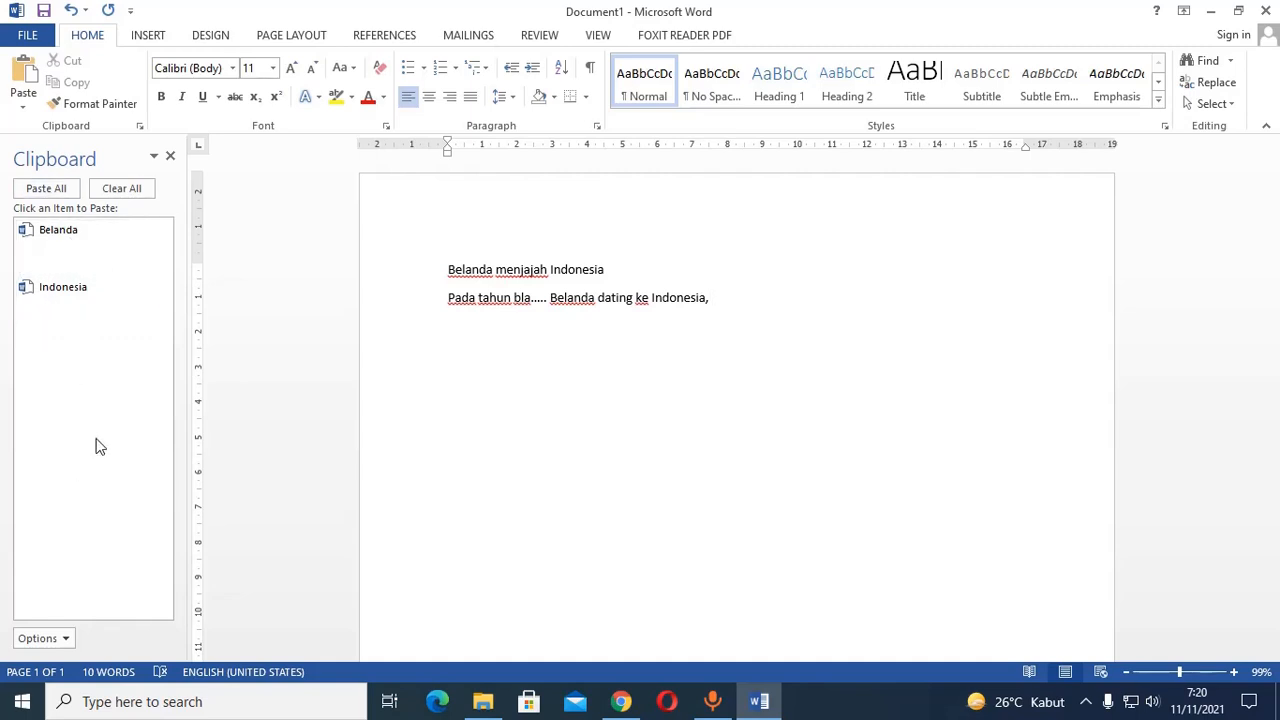
Correct "dating" to "datang" and extend the line with "pada awalnya" followed by the collected item "Belanda".
{"action": "double_click", "coordinate": [623, 297]}
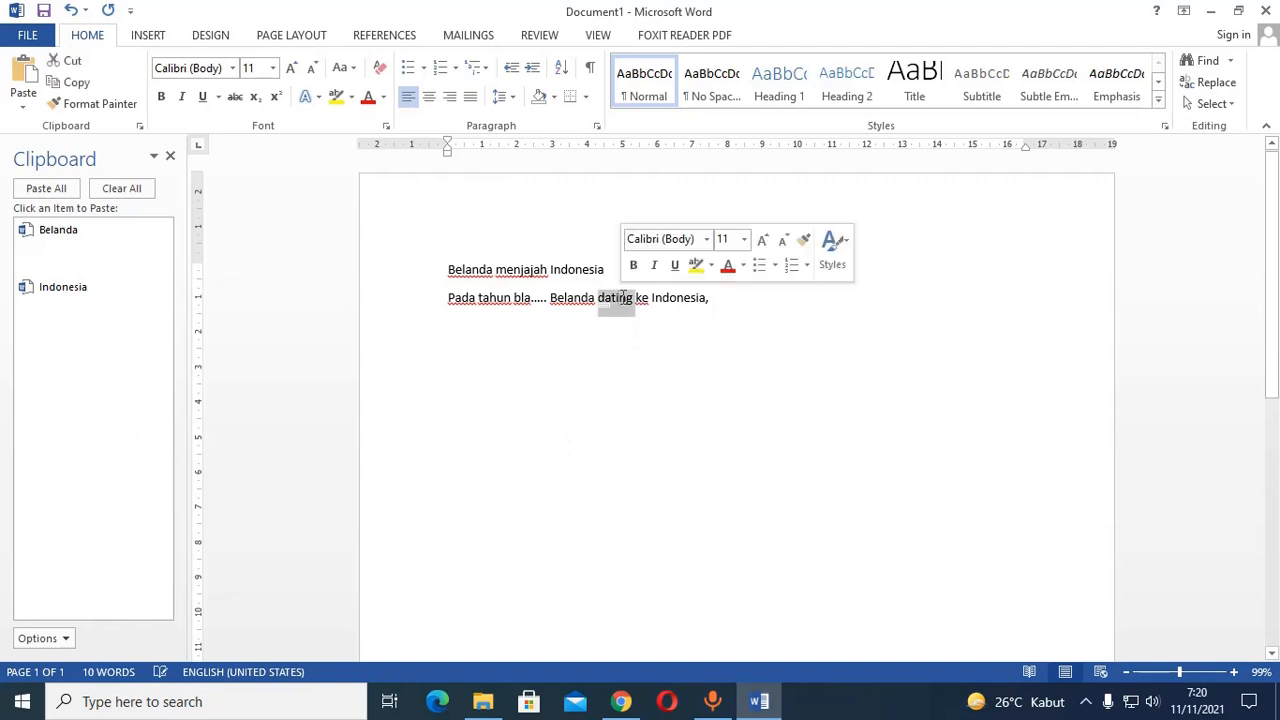
{"action": "type", "text": "datang"}
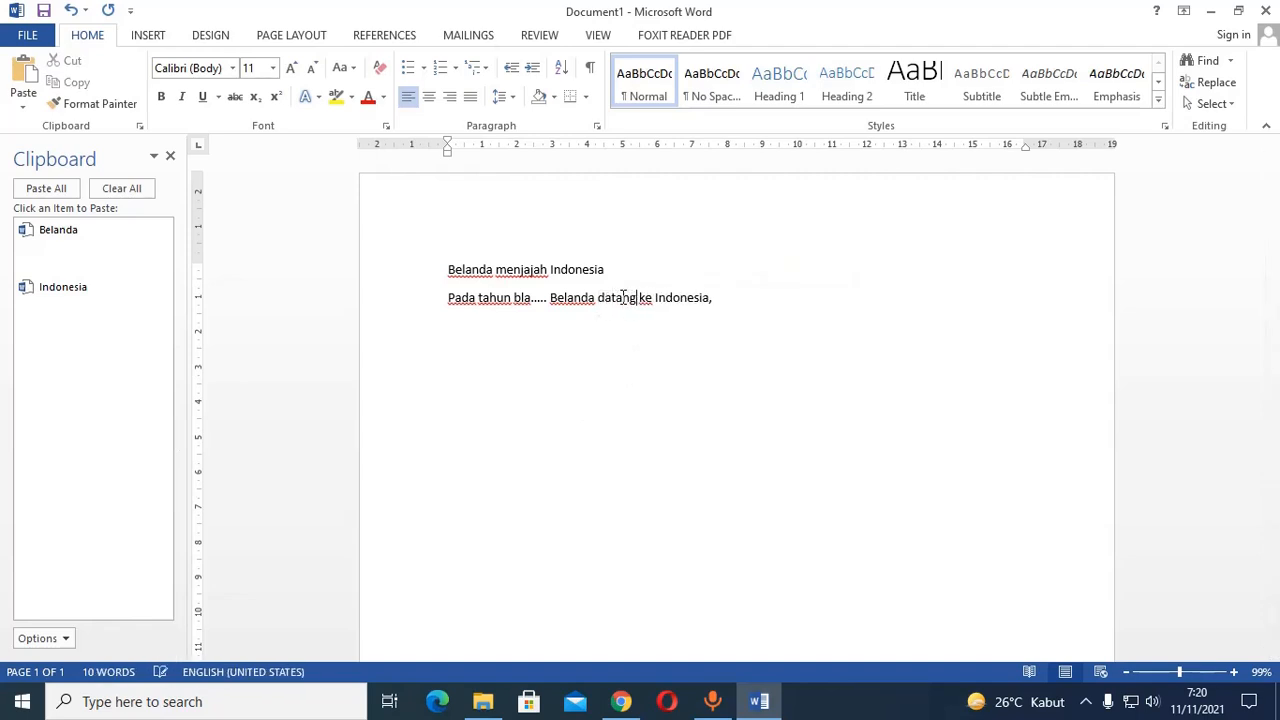
{"action": "left_click", "coordinate": [803, 305]}
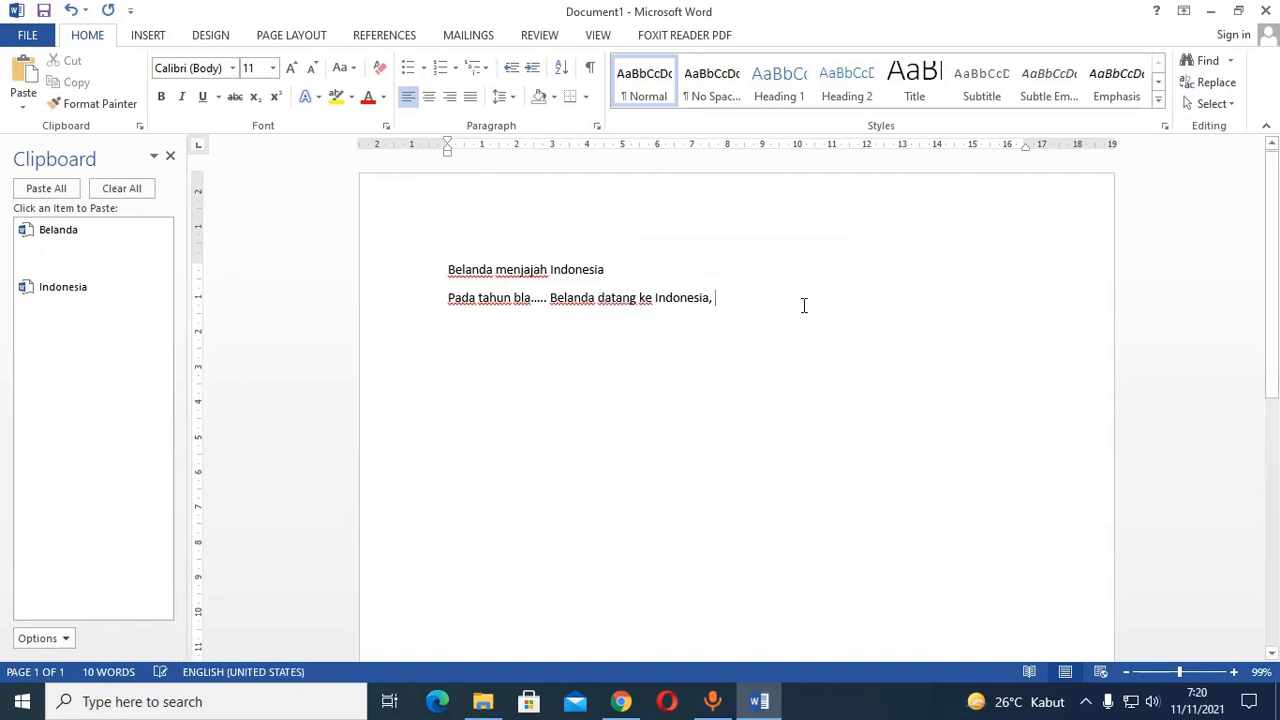
{"action": "type", "text": "pada awalnya"}
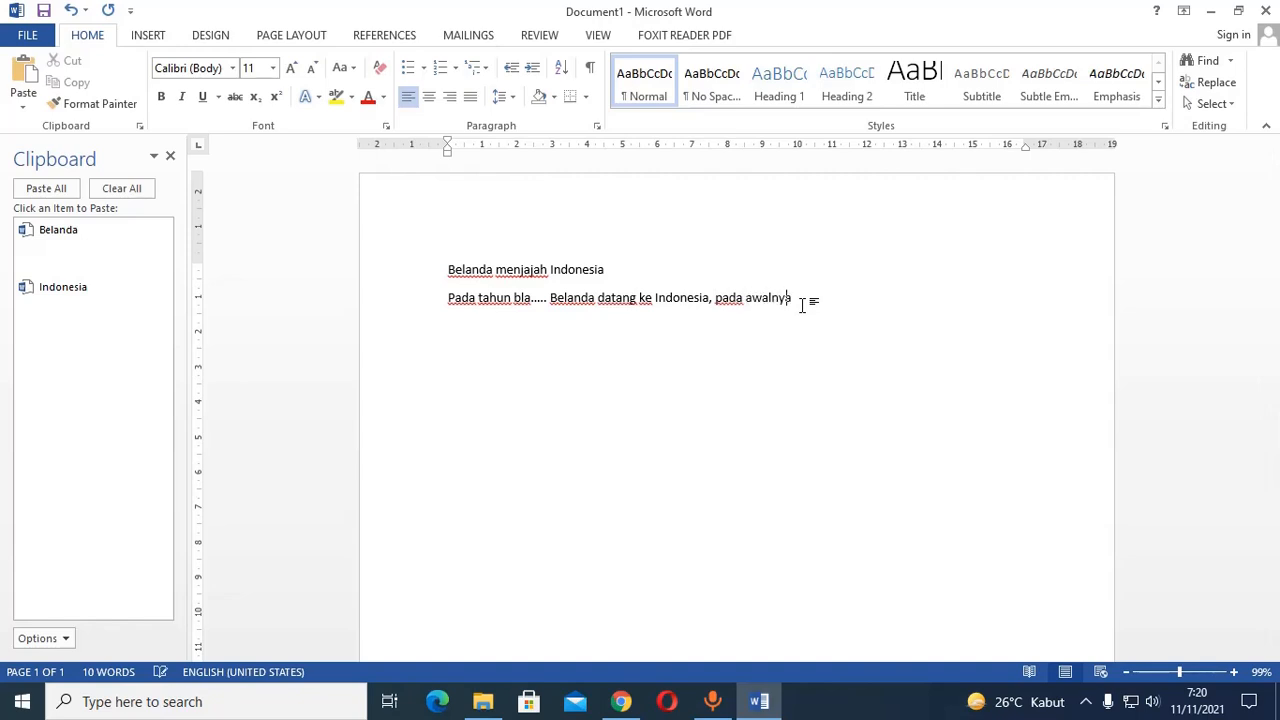
{"action": "left_click", "coordinate": [86, 235]}
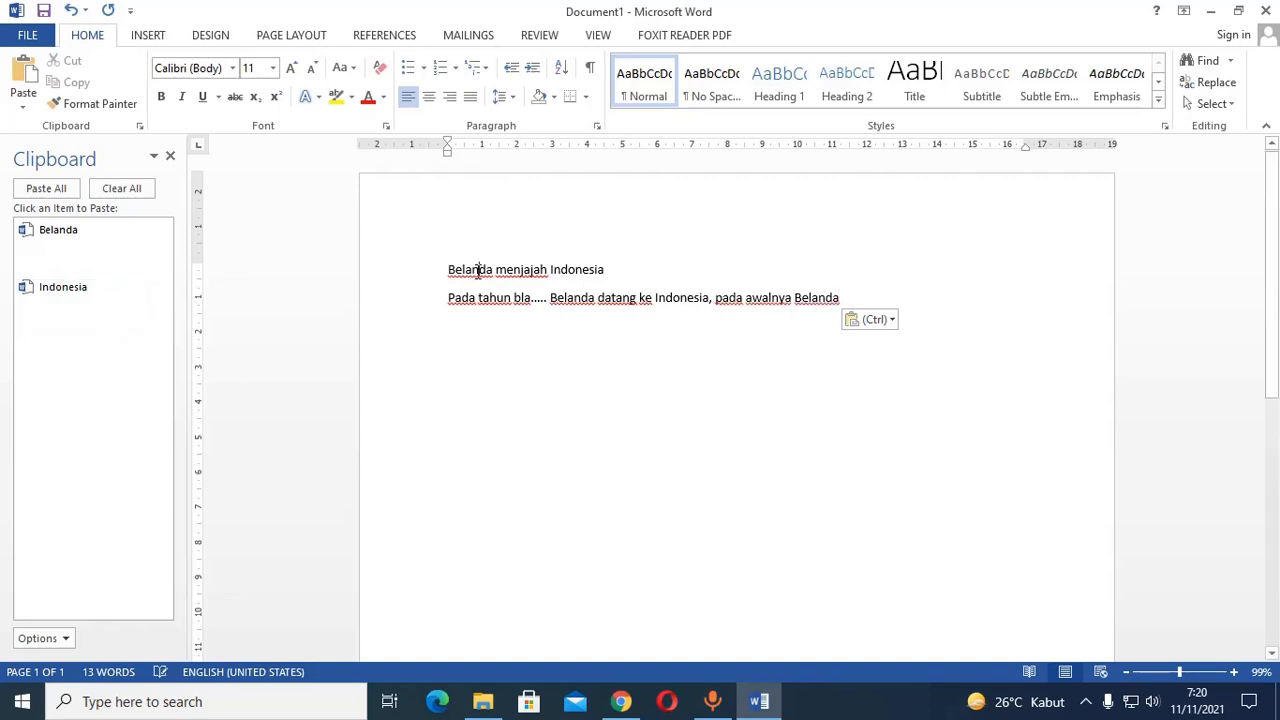
Replace all the document text with "Soal pertama" and start a new line below it.
{"action": "left_click_drag", "start_coordinate": [472, 272], "coordinate": [1000, 303]}
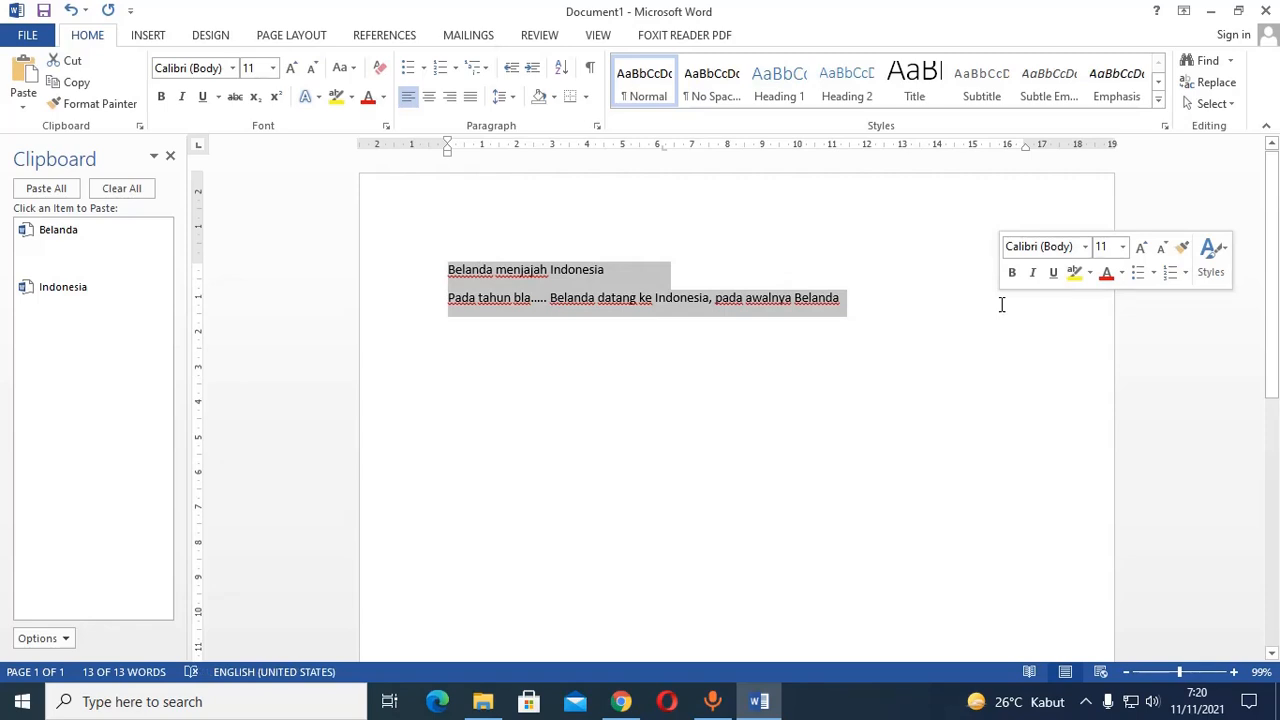
{"action": "type", "text": "Soal "}
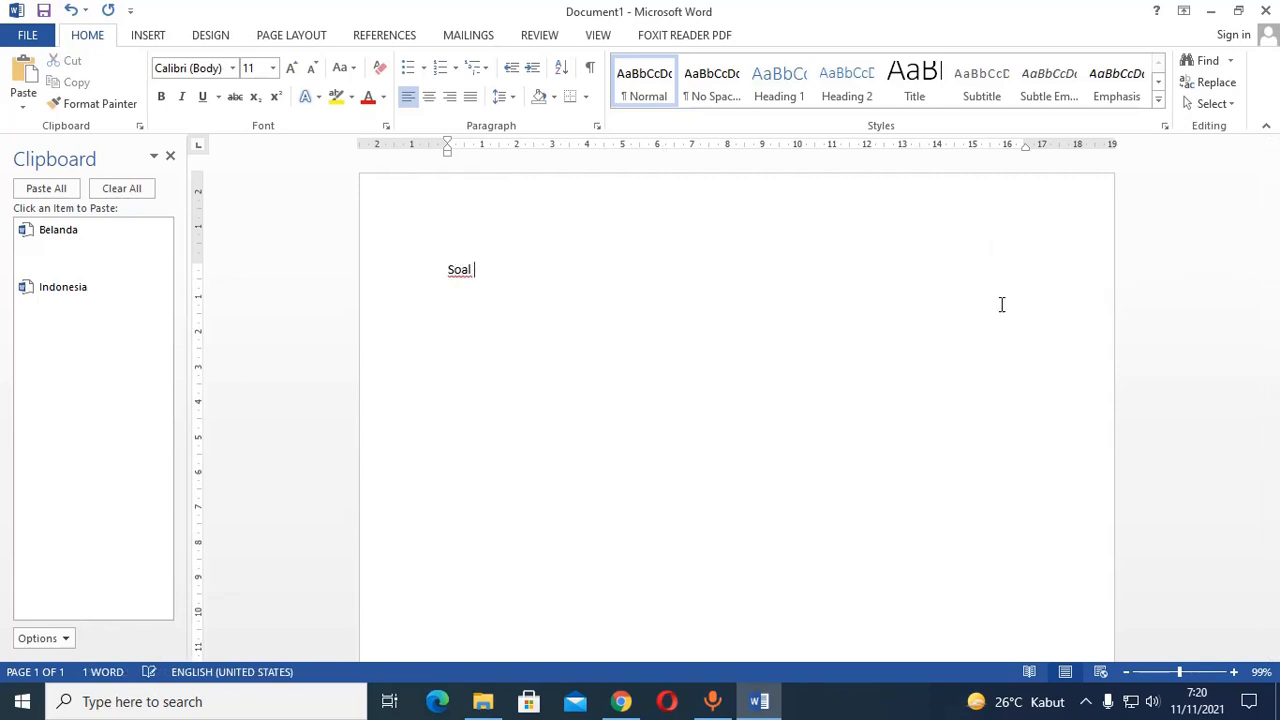
{"action": "type", "text": "pertama"}
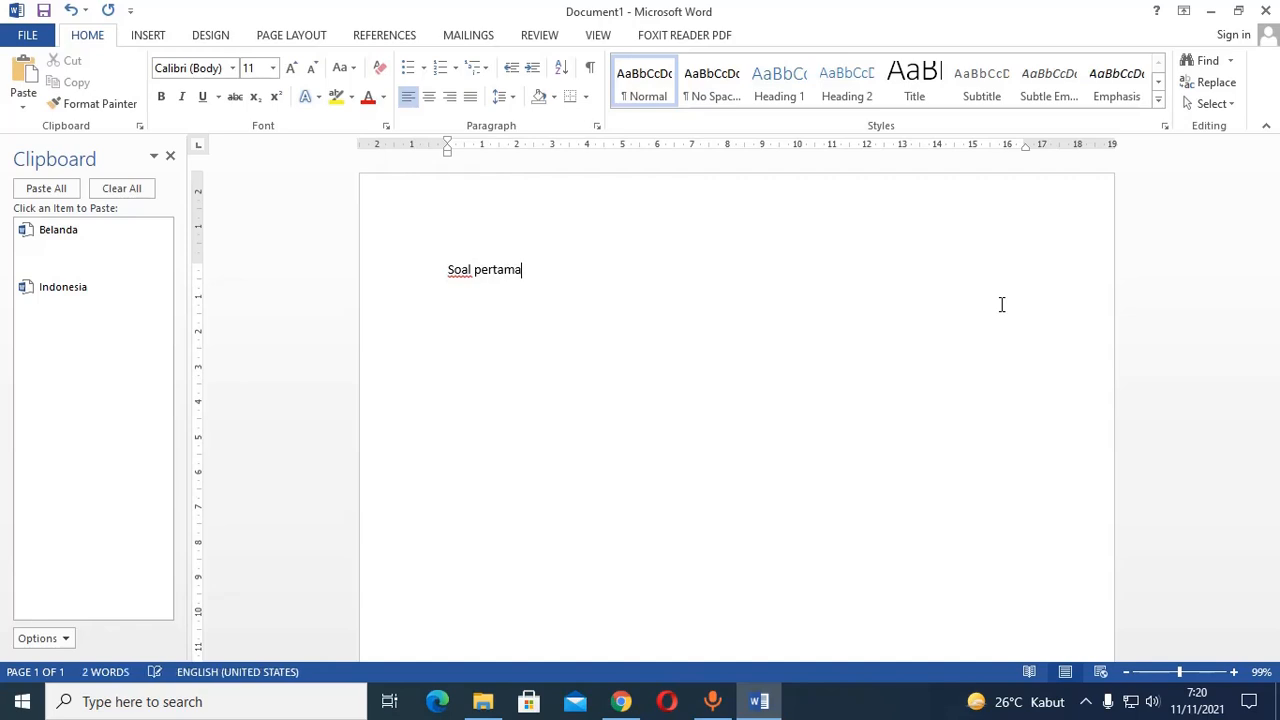
{"action": "key", "text": "Return"}
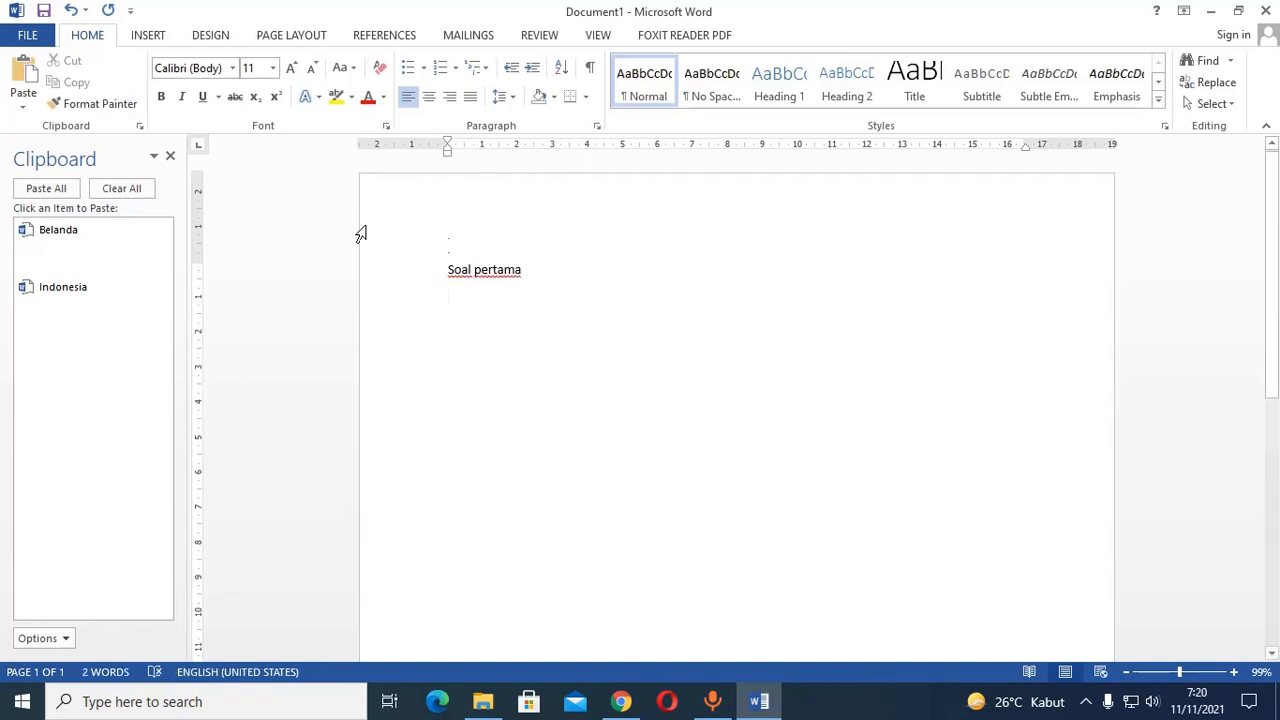
Insert a 2x2 table beneath the "Soal pertama" line.
{"action": "left_click", "coordinate": [150, 38]}
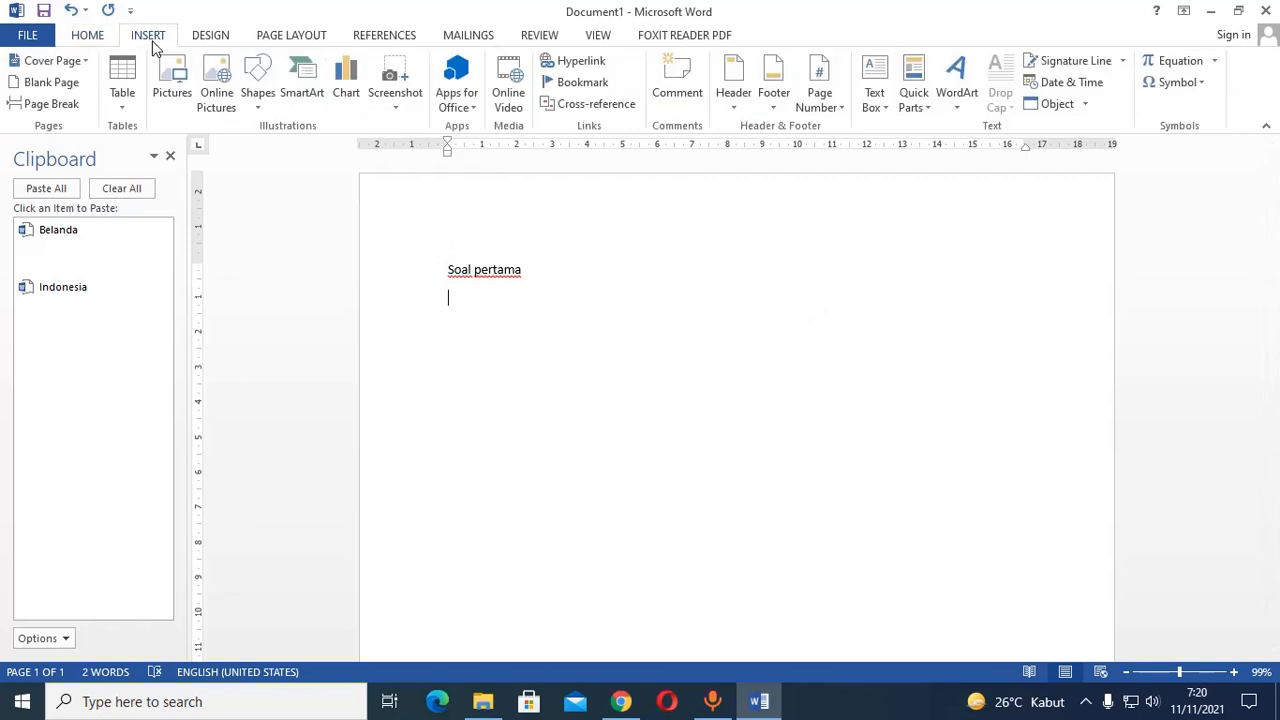
{"action": "left_click", "coordinate": [123, 93]}
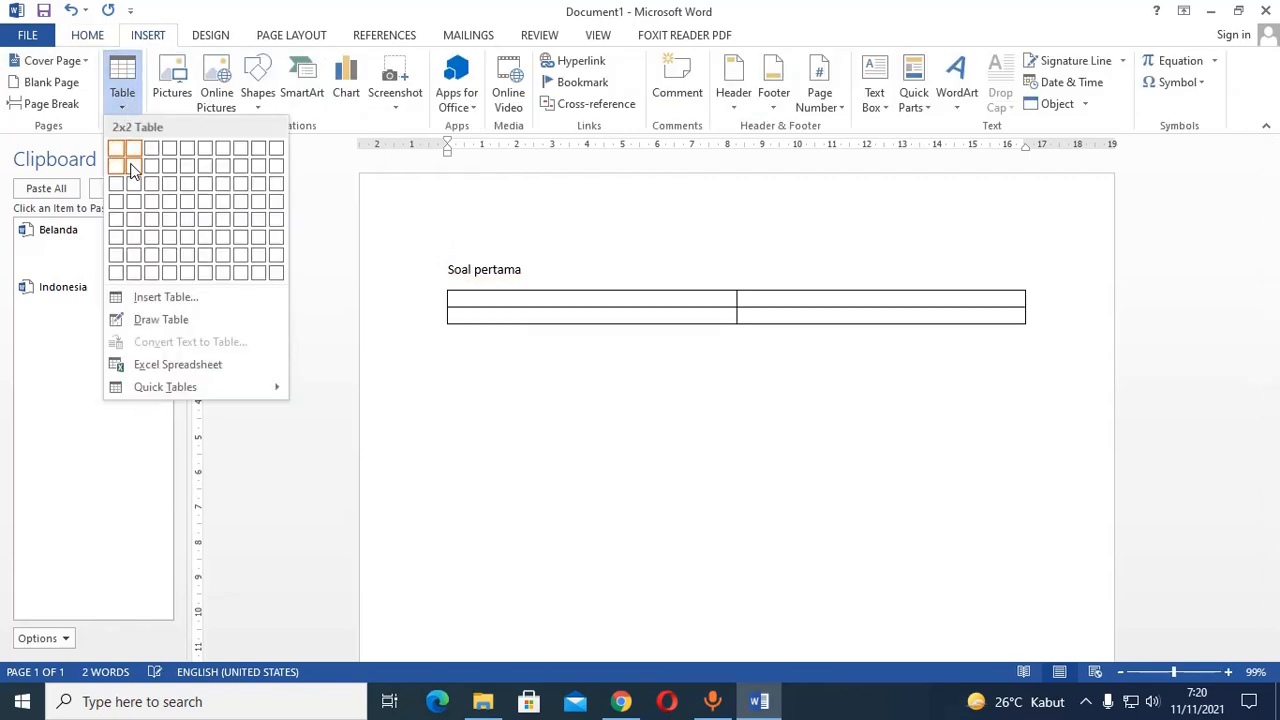
{"action": "left_click", "coordinate": [134, 170]}
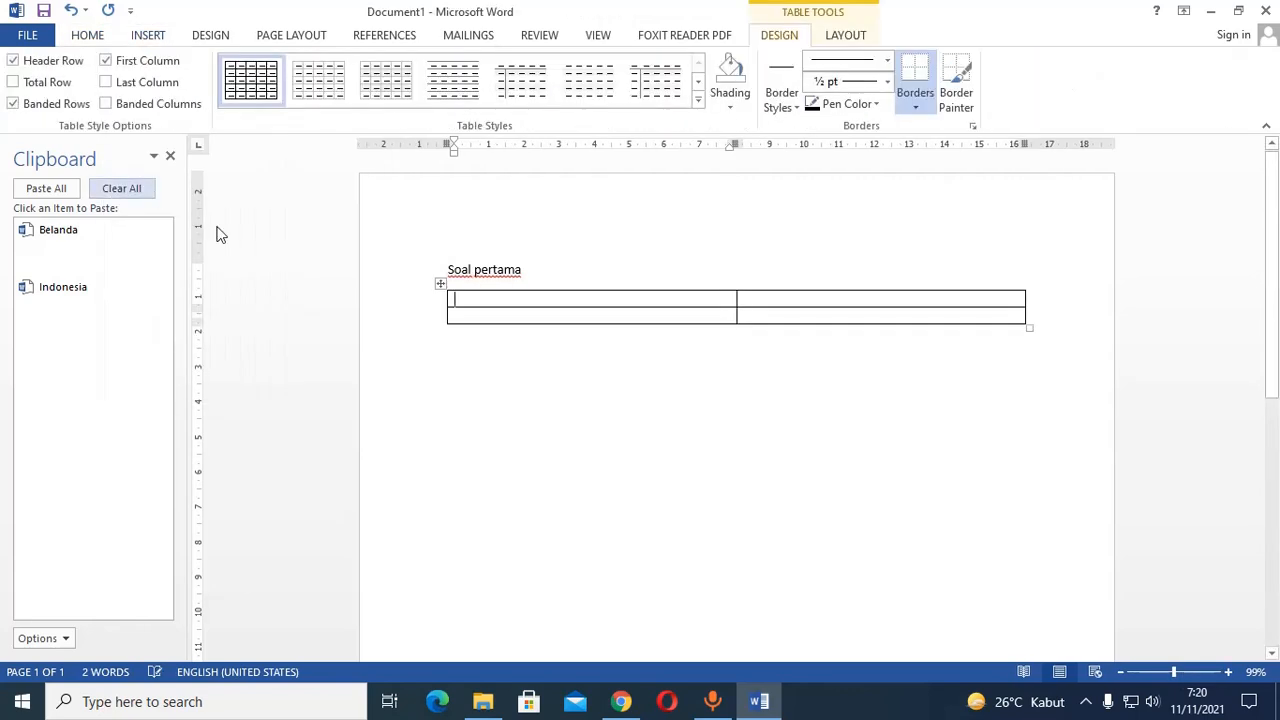
Remove all borders from the 2x2 table beneath "Soal pertama".
{"action": "left_click", "coordinate": [438, 282]}
{"action": "left_click", "coordinate": [915, 105]}
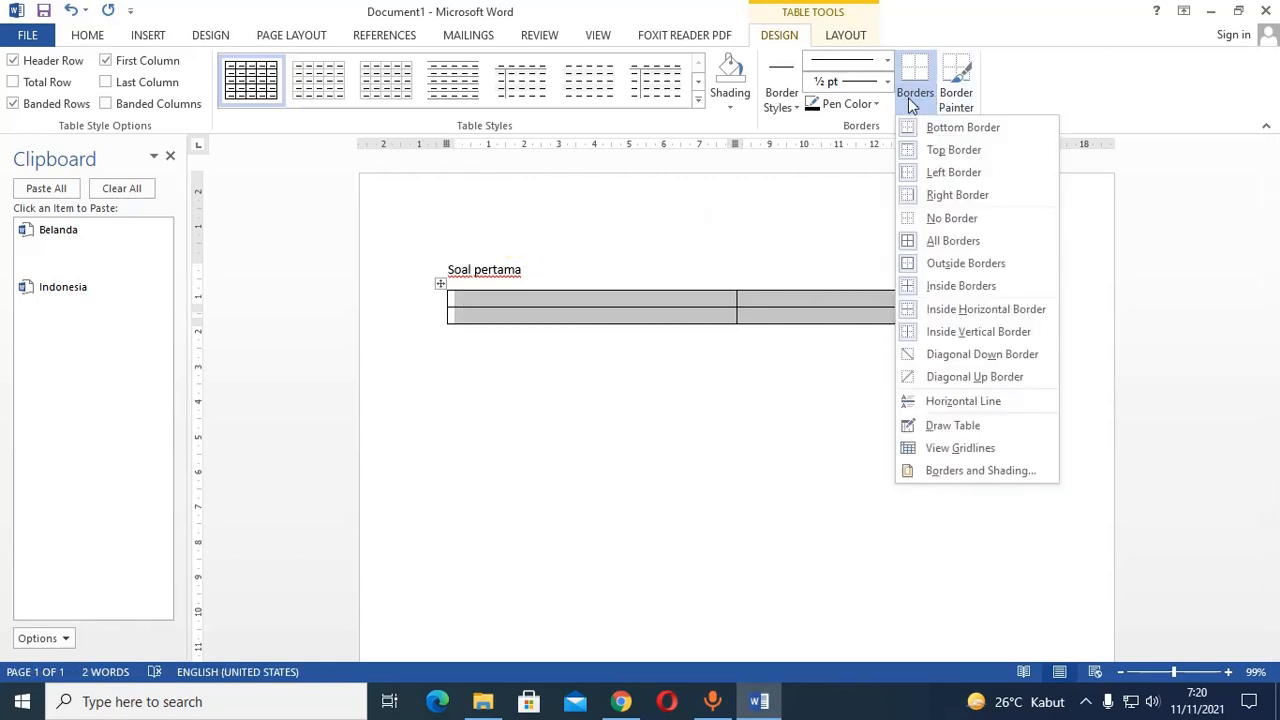
{"action": "left_click", "coordinate": [946, 217]}
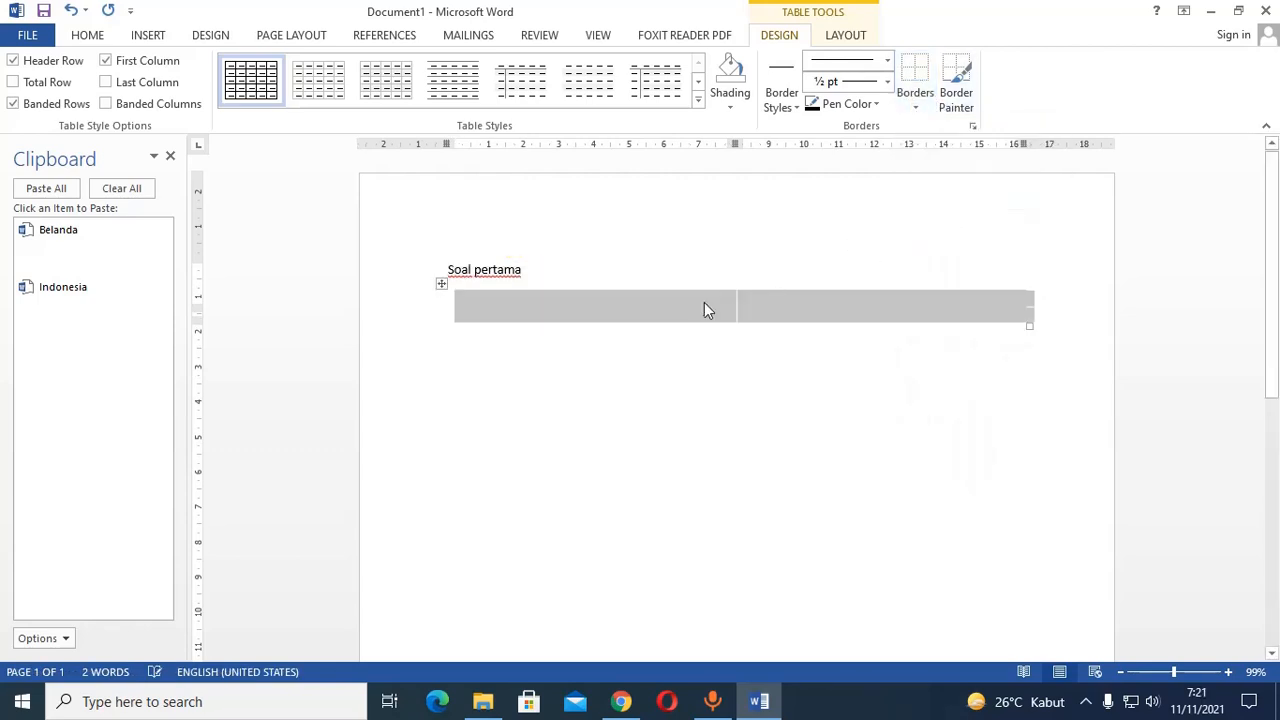
Label the two cells of the table's first column "a)" and "b)".
{"action": "left_click", "coordinate": [601, 303]}
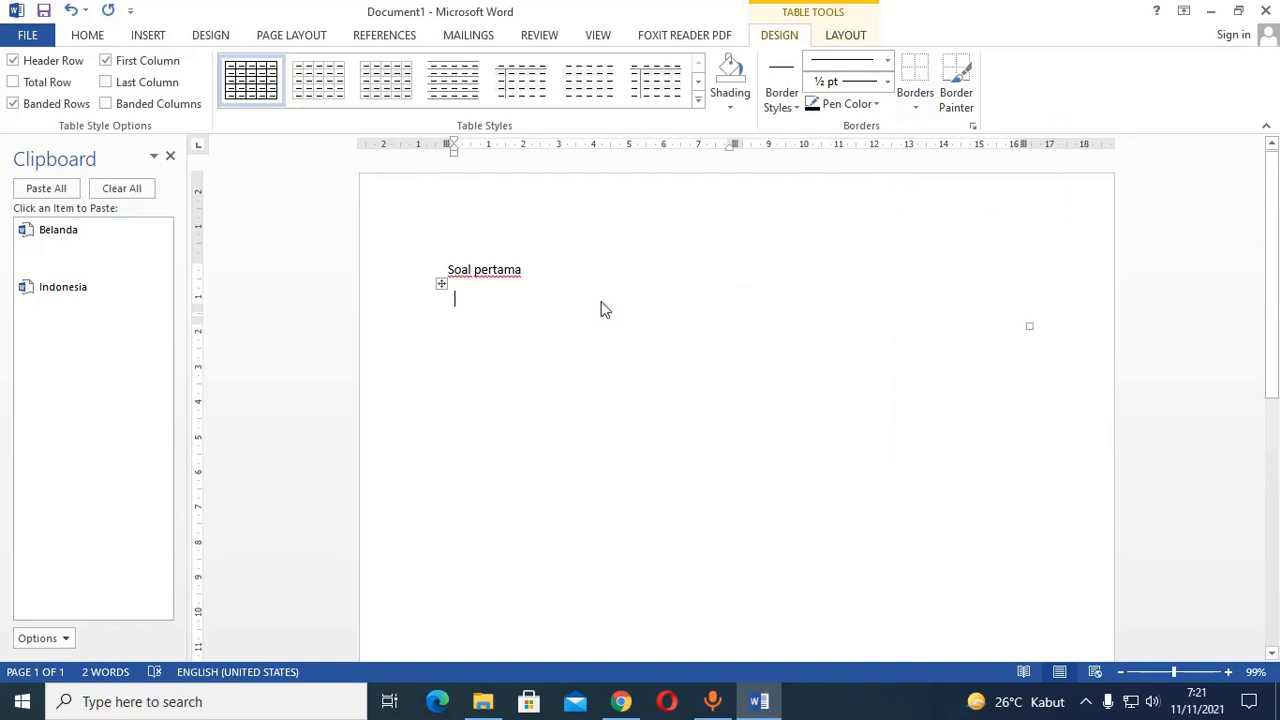
{"action": "type", "text": "a"}
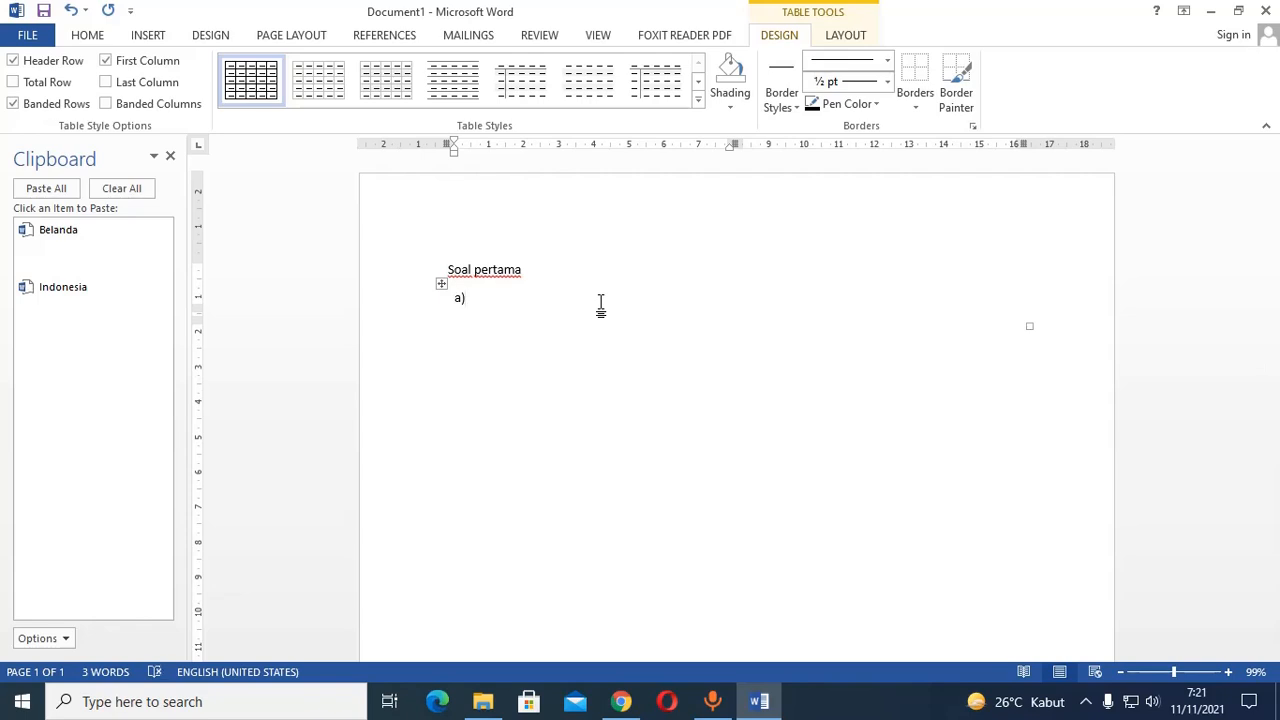
{"action": "type", "text": ")"}
{"action": "key", "text": "Return"}
{"action": "type", "text": "b"}
Apply All Borders to the whole table beneath "Soal pertama".
{"action": "left_click", "coordinate": [441, 283]}
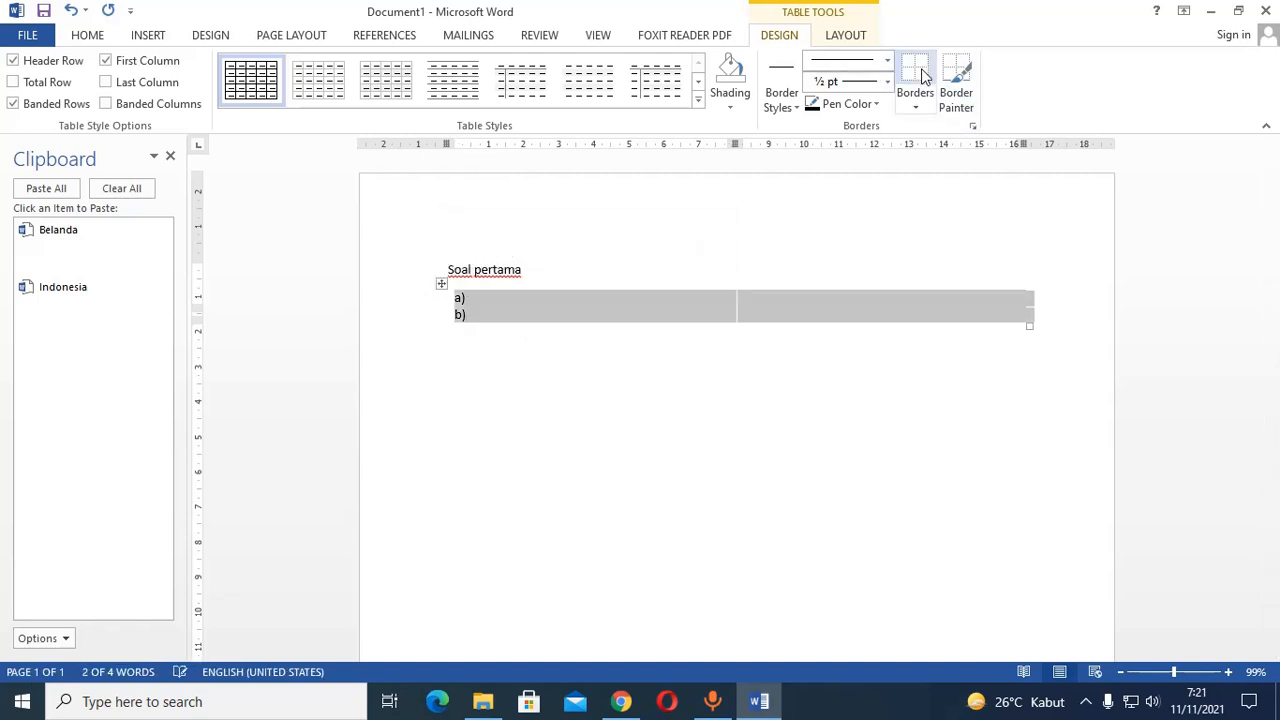
{"action": "left_click", "coordinate": [915, 100]}
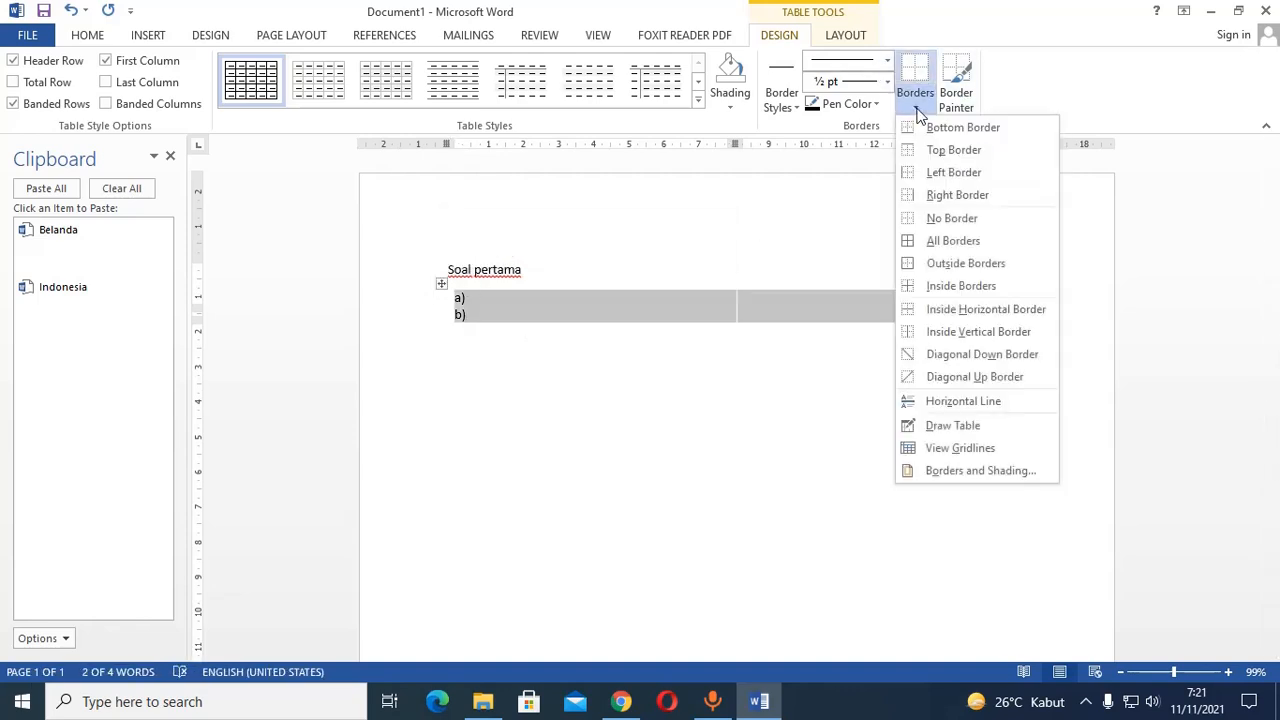
{"action": "left_click", "coordinate": [926, 241]}
Label the two cells of the table's second column "c)" and "d)".
{"action": "left_click", "coordinate": [796, 299]}
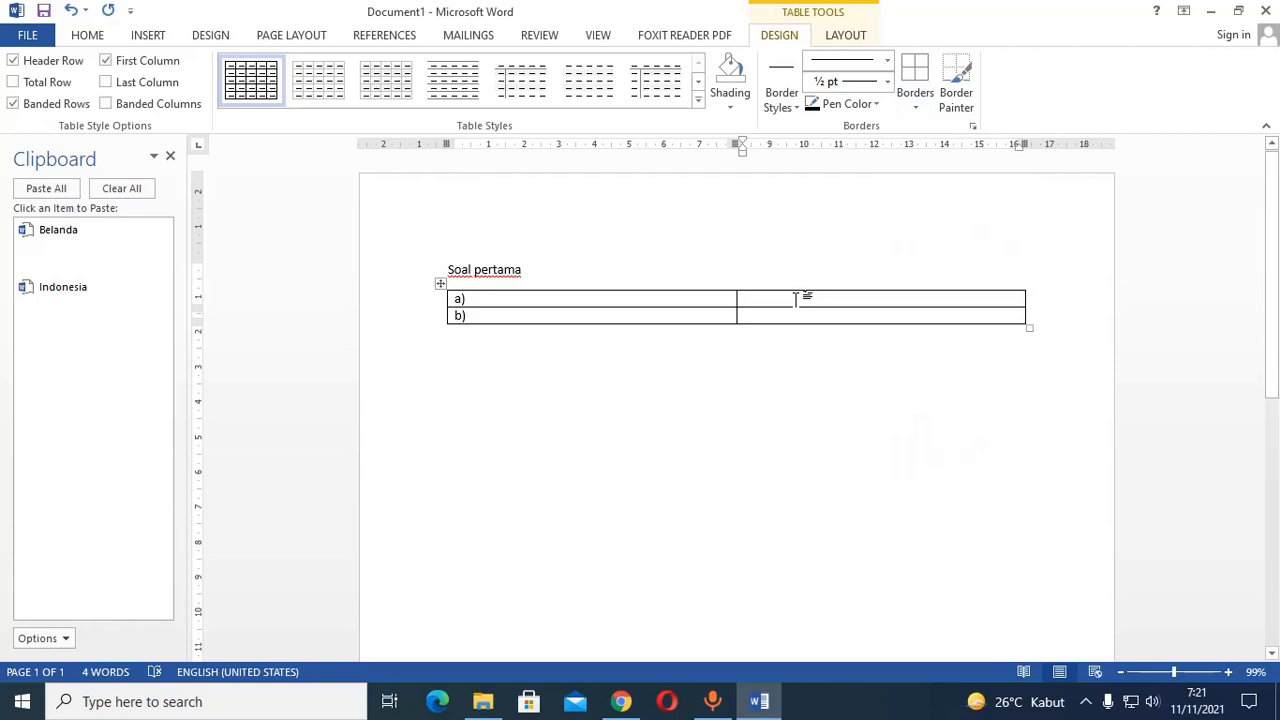
{"action": "type", "text": "c"}
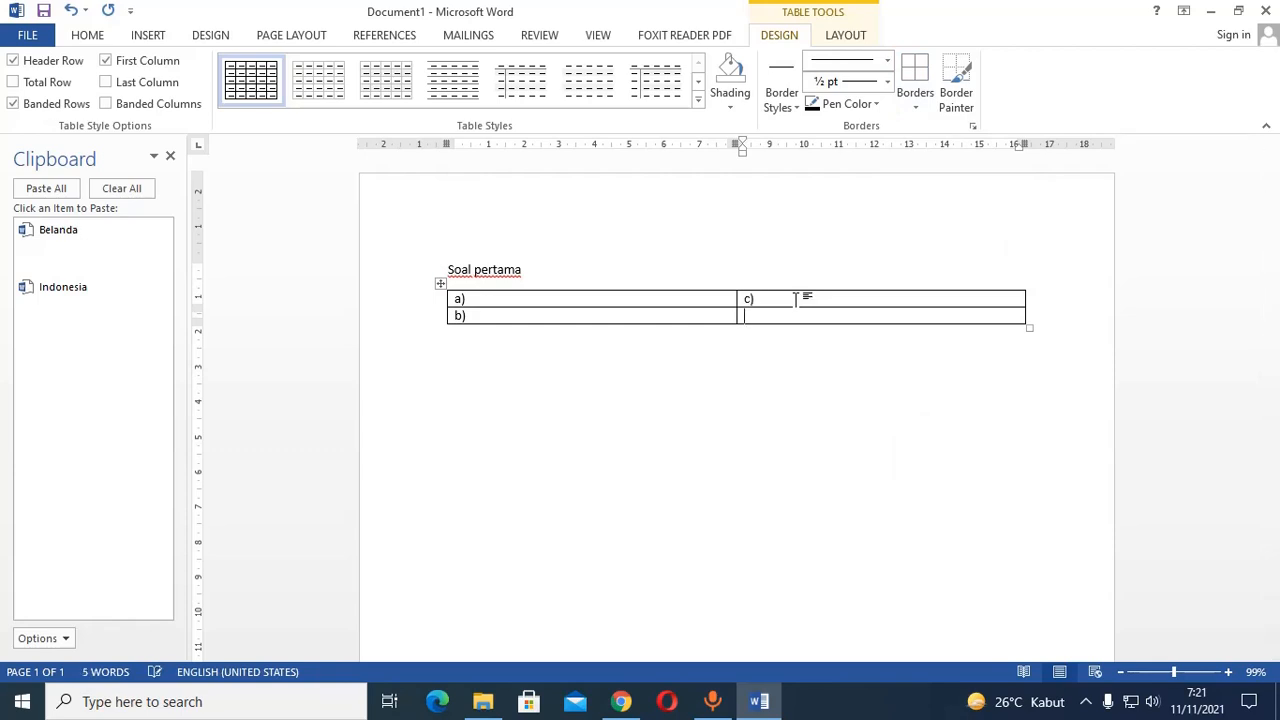
{"action": "type", "text": "d."}
{"action": "left_click", "coordinate": [764, 300]}
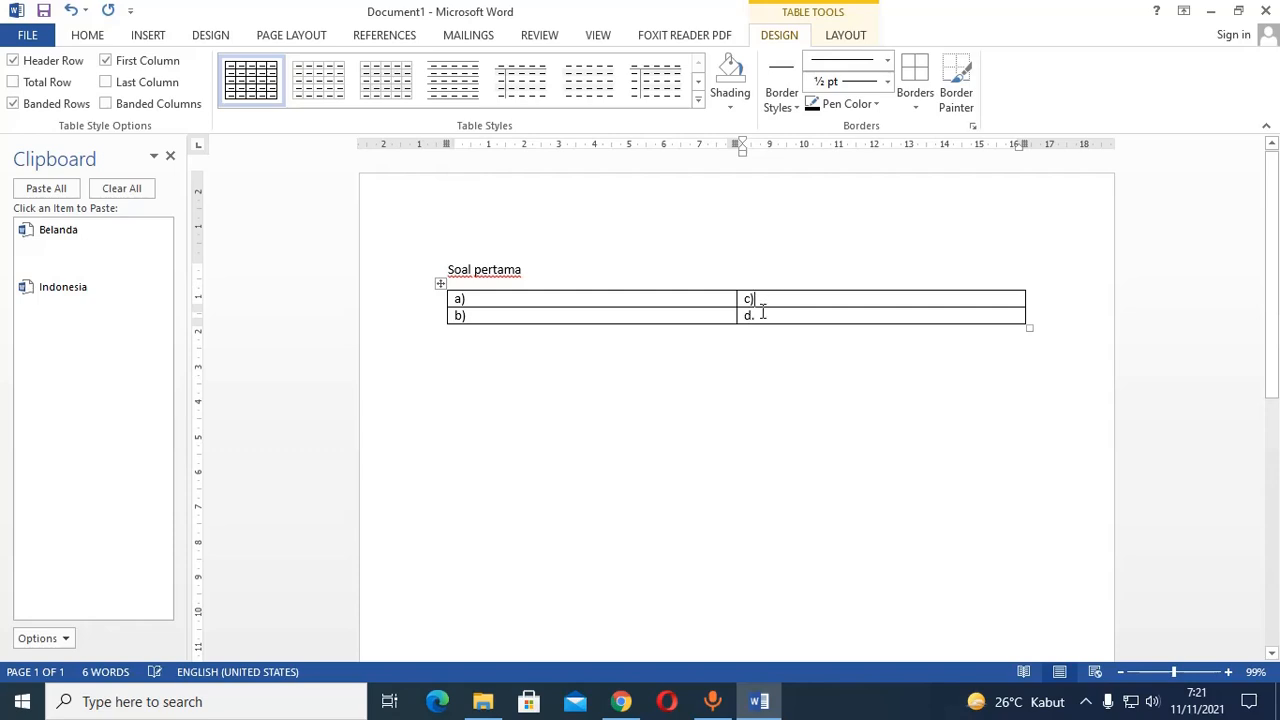
{"action": "key", "text": "BackSpace"}
{"action": "type", "text": ")"}
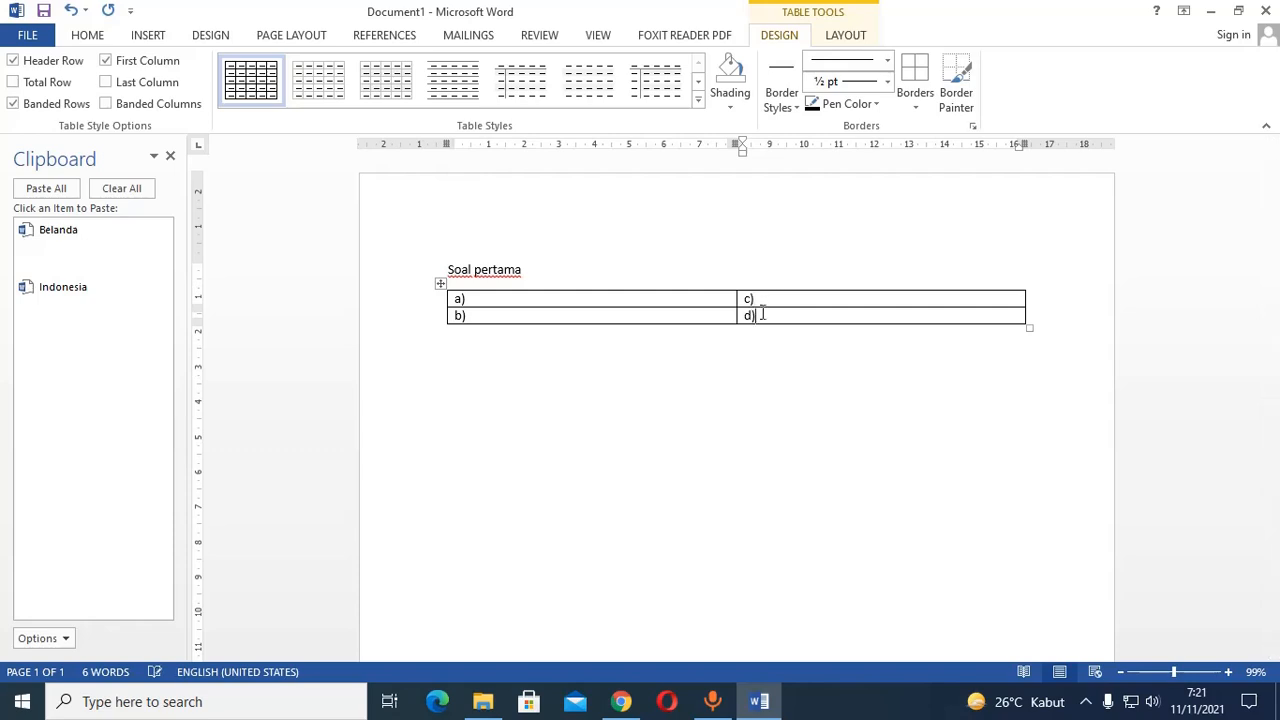
Remove all borders from the a)–d) table and copy the whole table to the clipboard collection.
{"action": "left_click", "coordinate": [440, 284]}
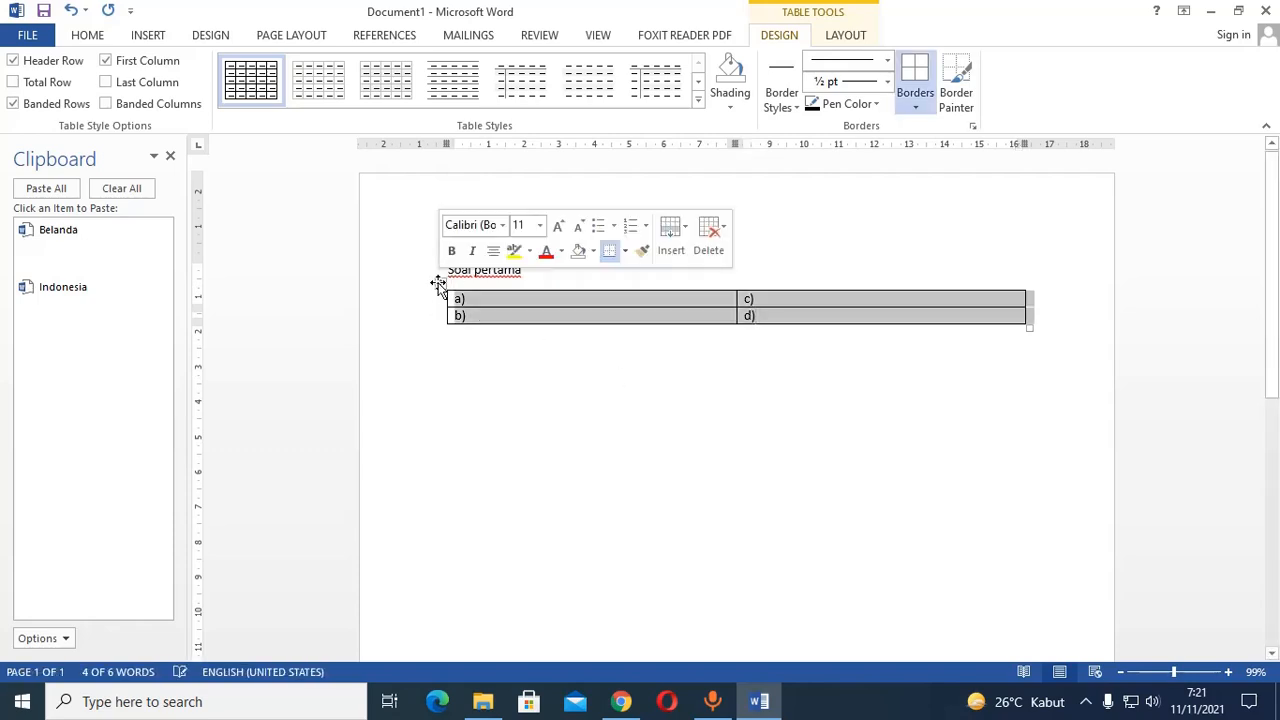
{"action": "left_click", "coordinate": [917, 76]}
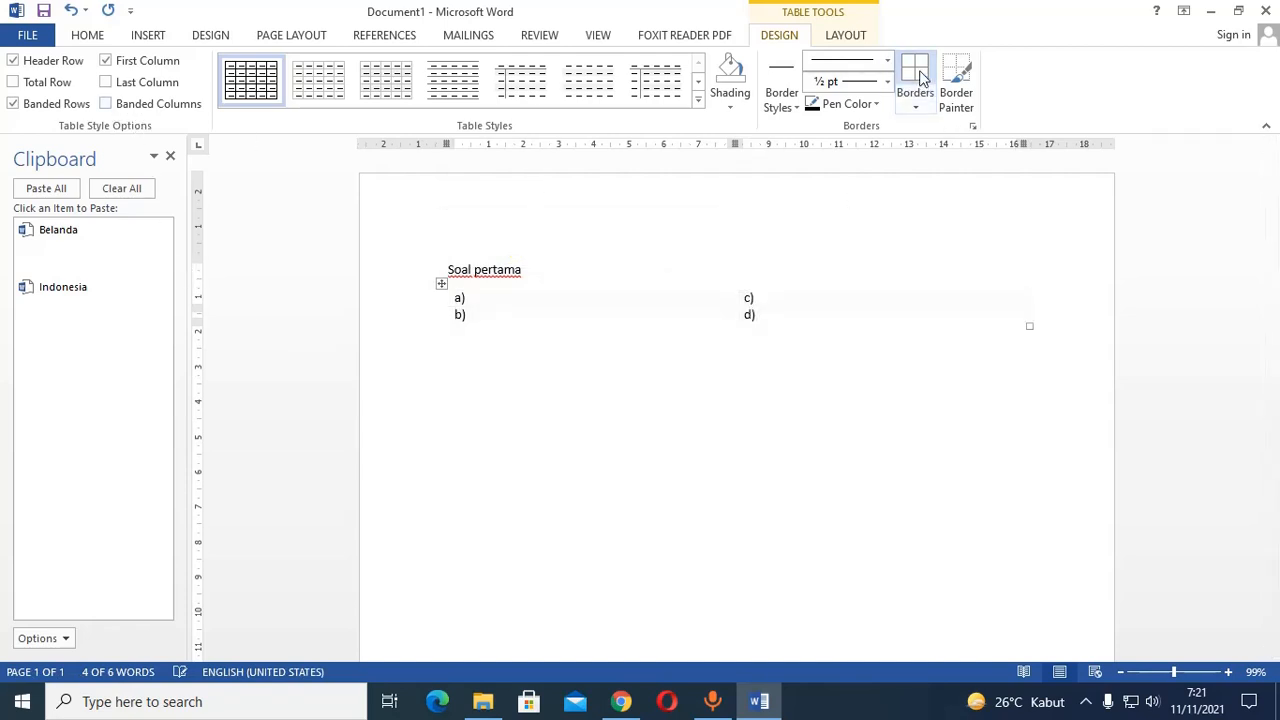
{"action": "left_click", "coordinate": [915, 107]}
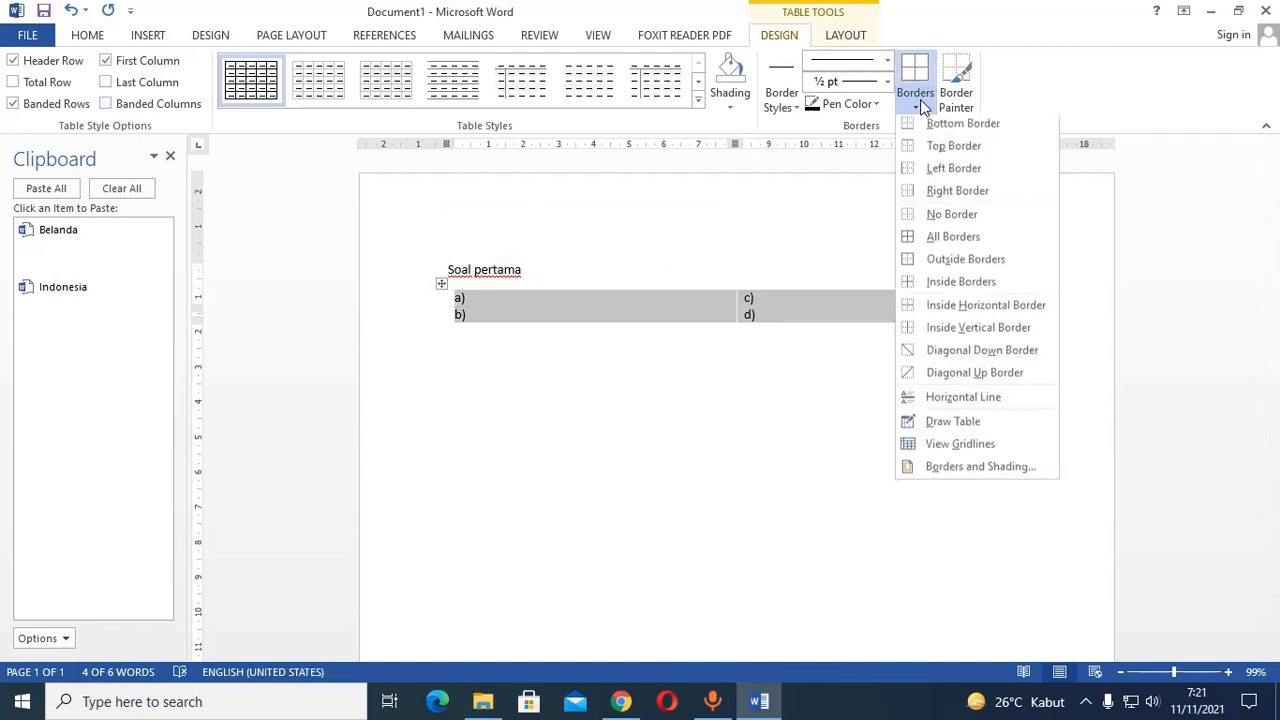
{"action": "left_click", "coordinate": [939, 220]}
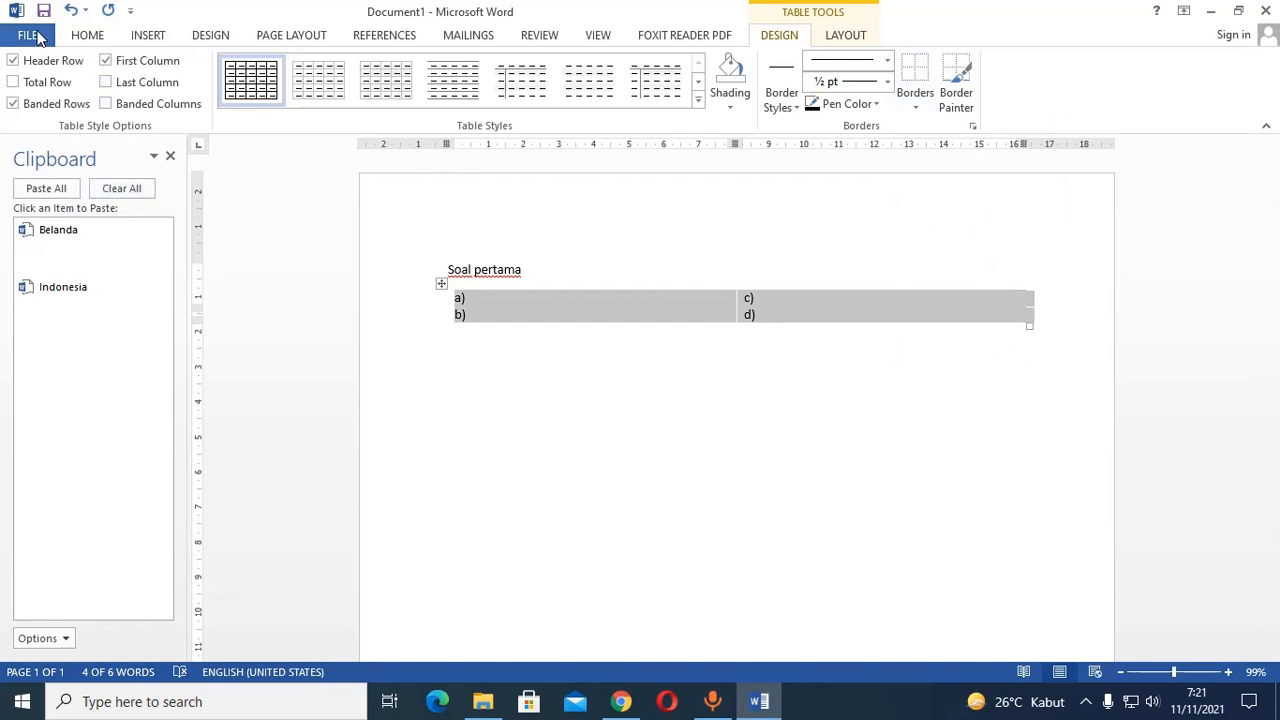
{"action": "left_click", "coordinate": [80, 36]}
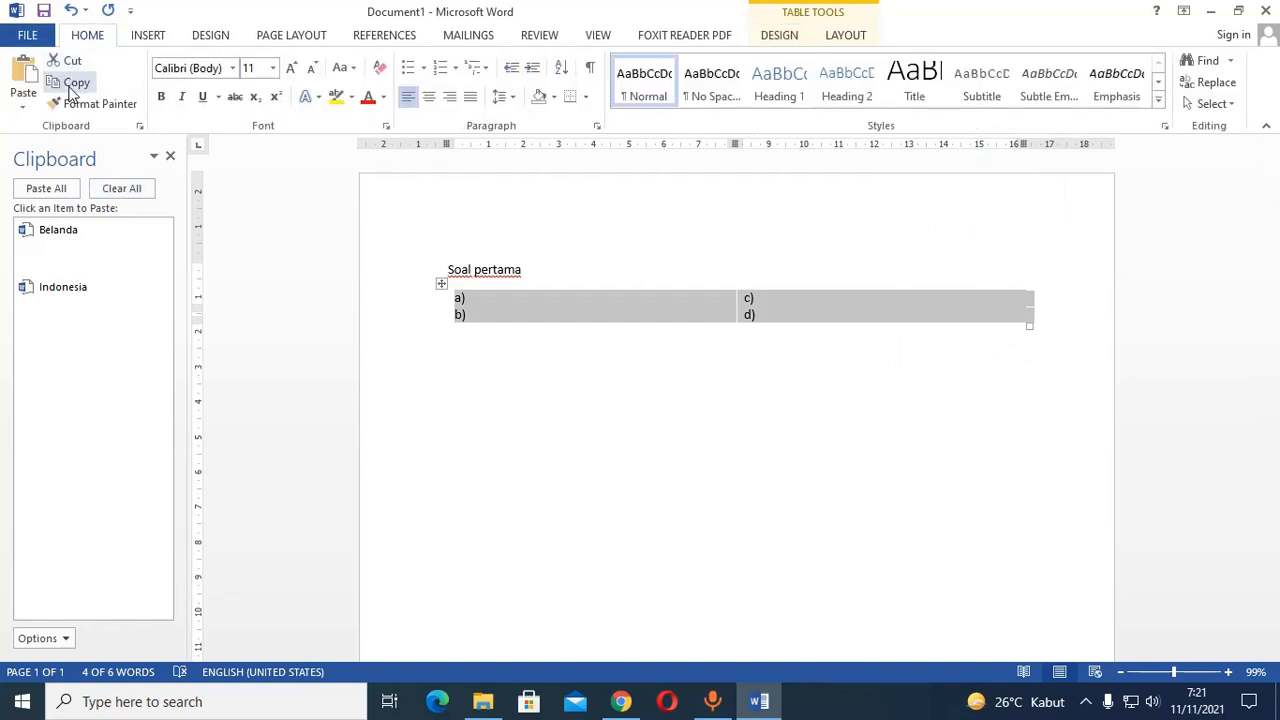
{"action": "left_click", "coordinate": [72, 84]}
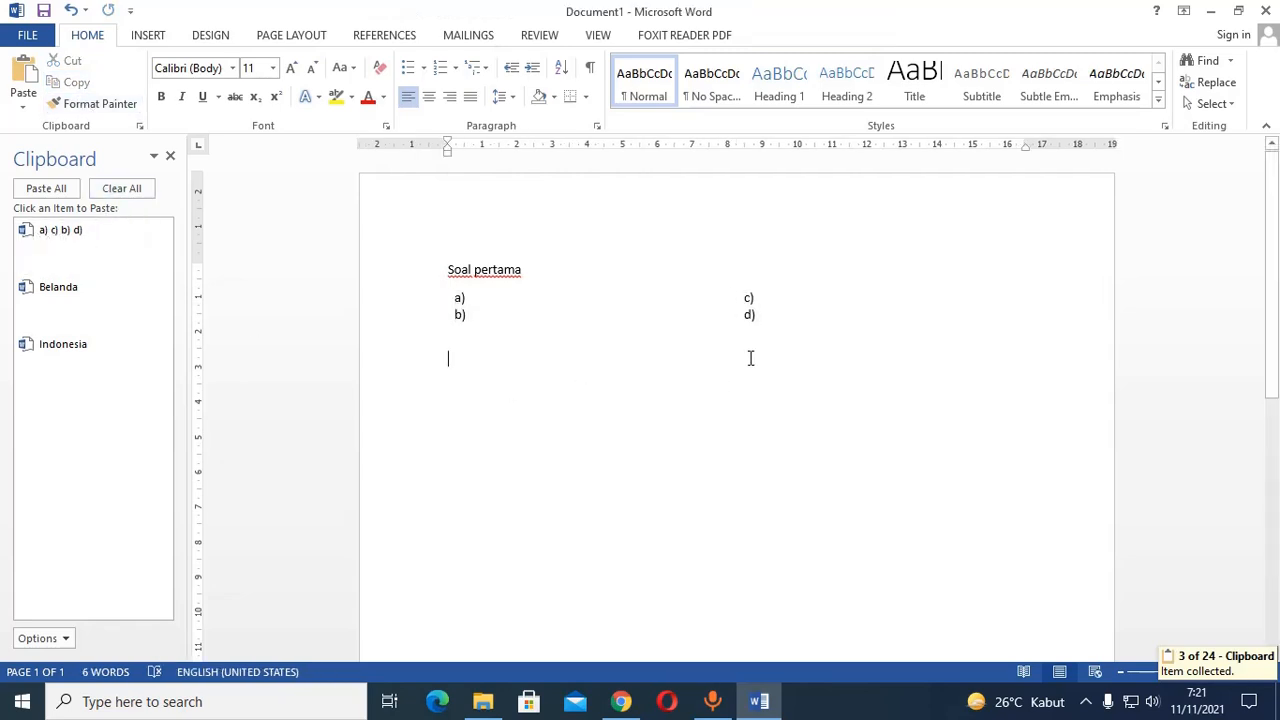
Add the heading "Soal kedua" below the first table and start a new line beneath it.
{"action": "type", "text": "Soal"}
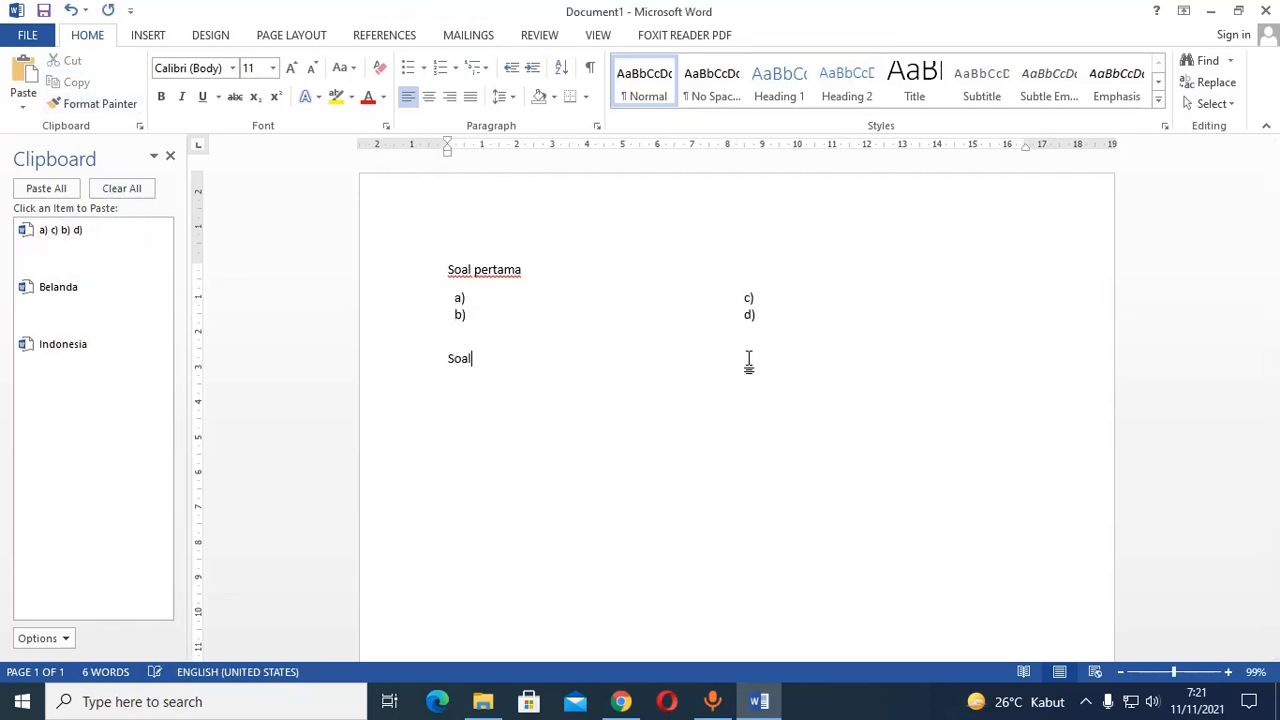
{"action": "type", "text": " keuda"}
{"action": "key", "text": "BackSpace"}
{"action": "key", "text": "BackSpace"}
{"action": "type", "text": "ua"}
{"action": "key", "text": "Return"}
Insert a 1x4 table beneath "Soal kedua" and label its rows "a.", "b.", "c." and "d.".
{"action": "left_click", "coordinate": [147, 37]}
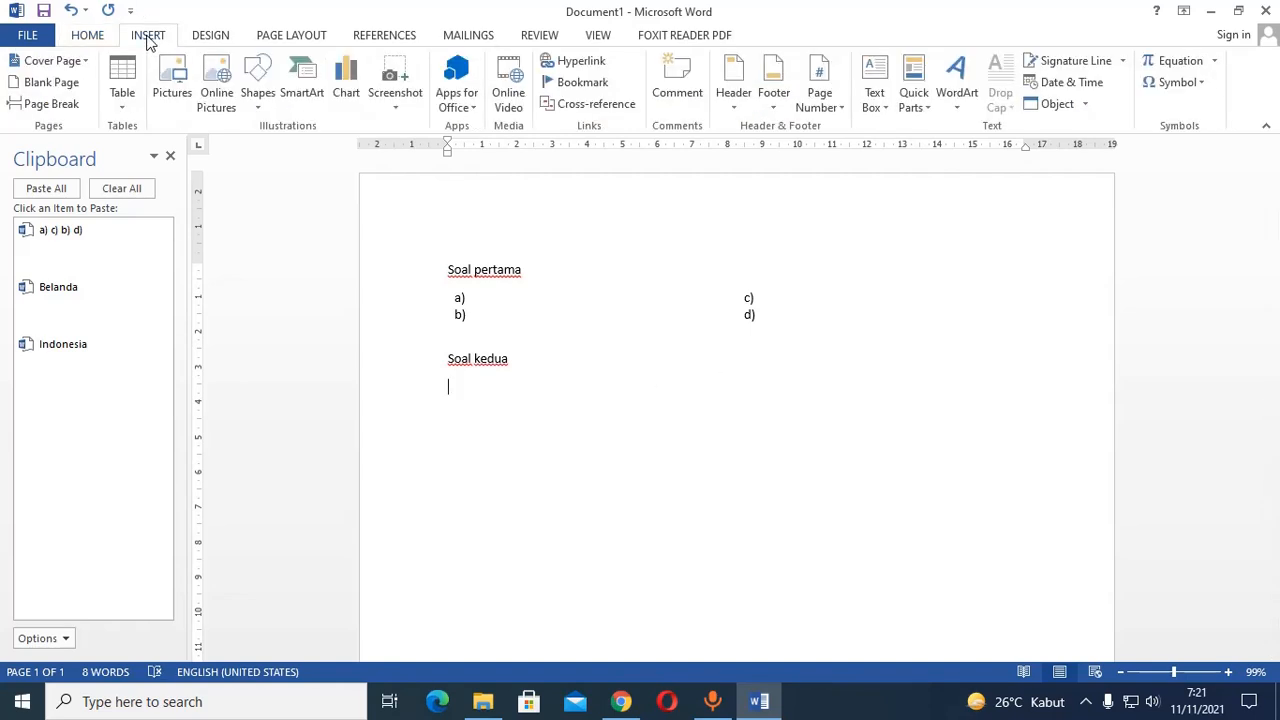
{"action": "left_click", "coordinate": [122, 85]}
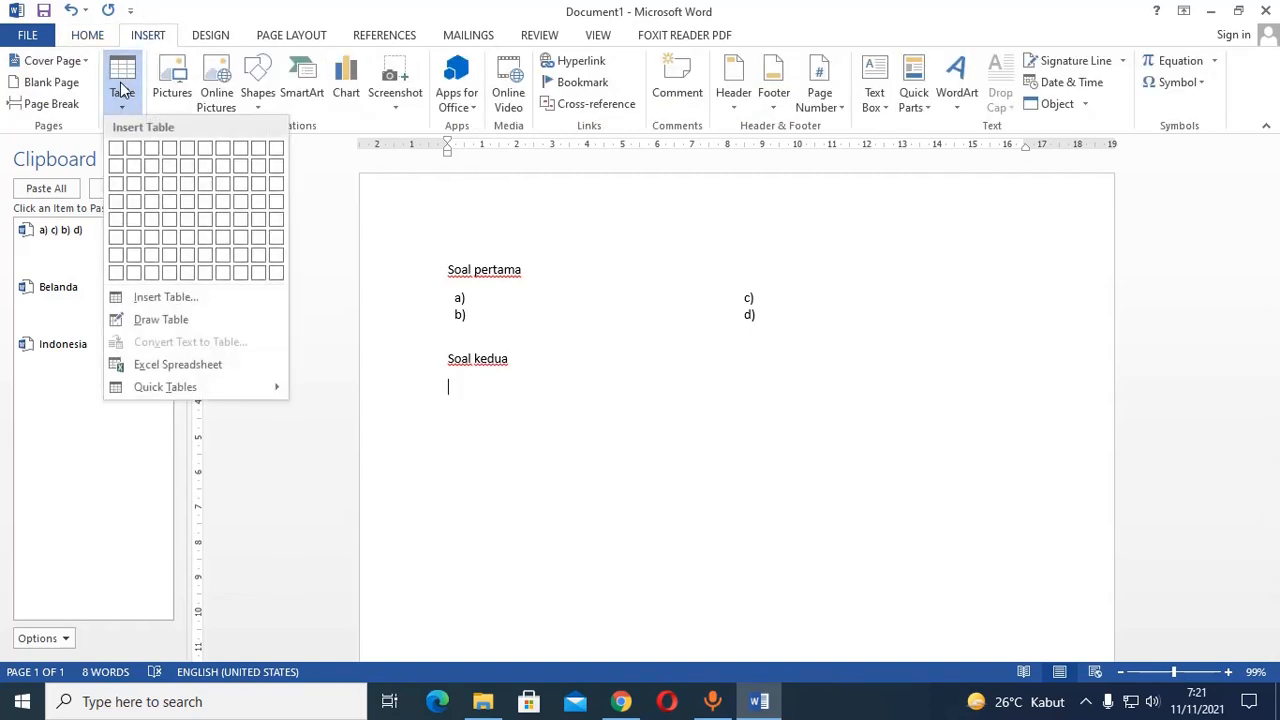
{"action": "left_click", "coordinate": [115, 203]}
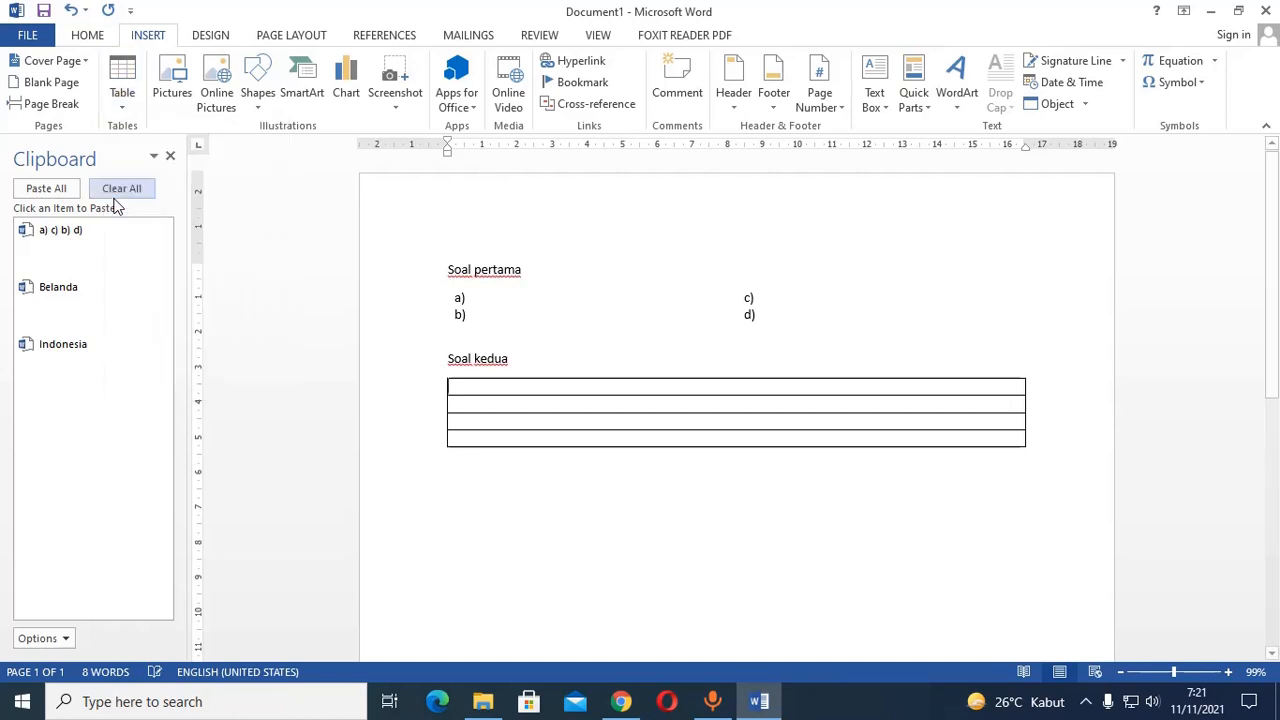
{"action": "type", "text": "a."}
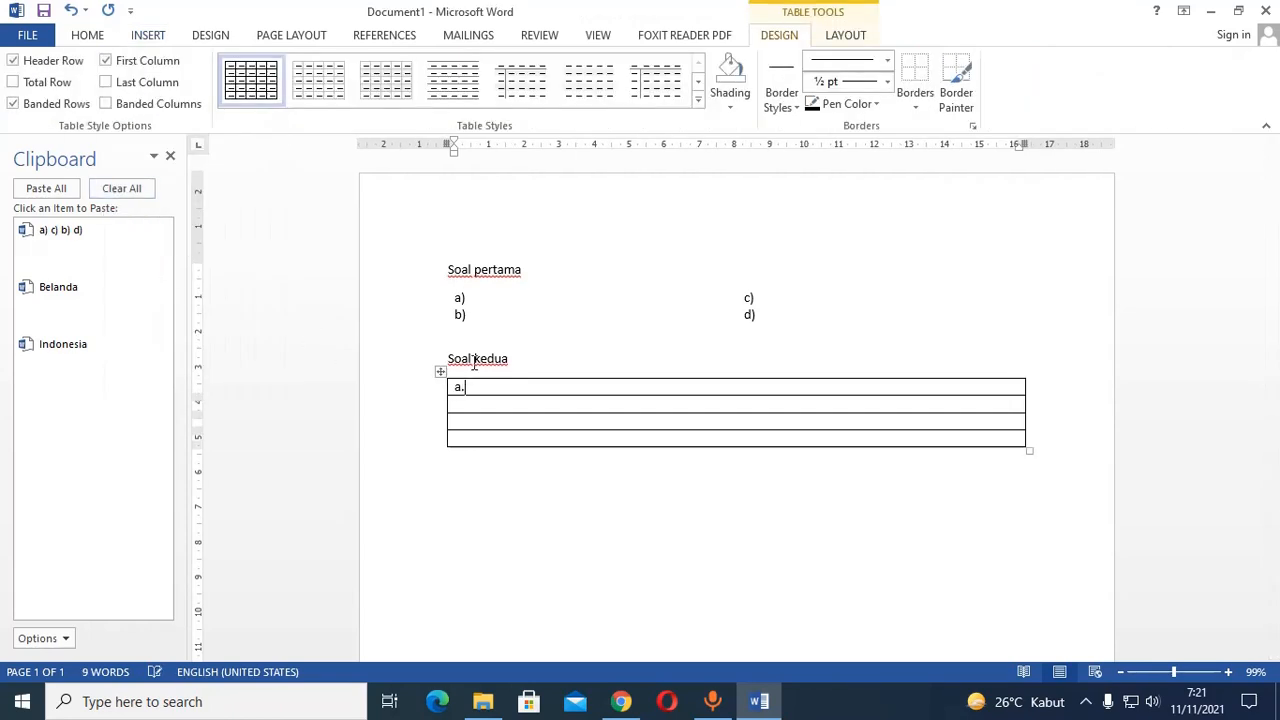
{"action": "key", "text": "Down"}
{"action": "type", "text": "b."}
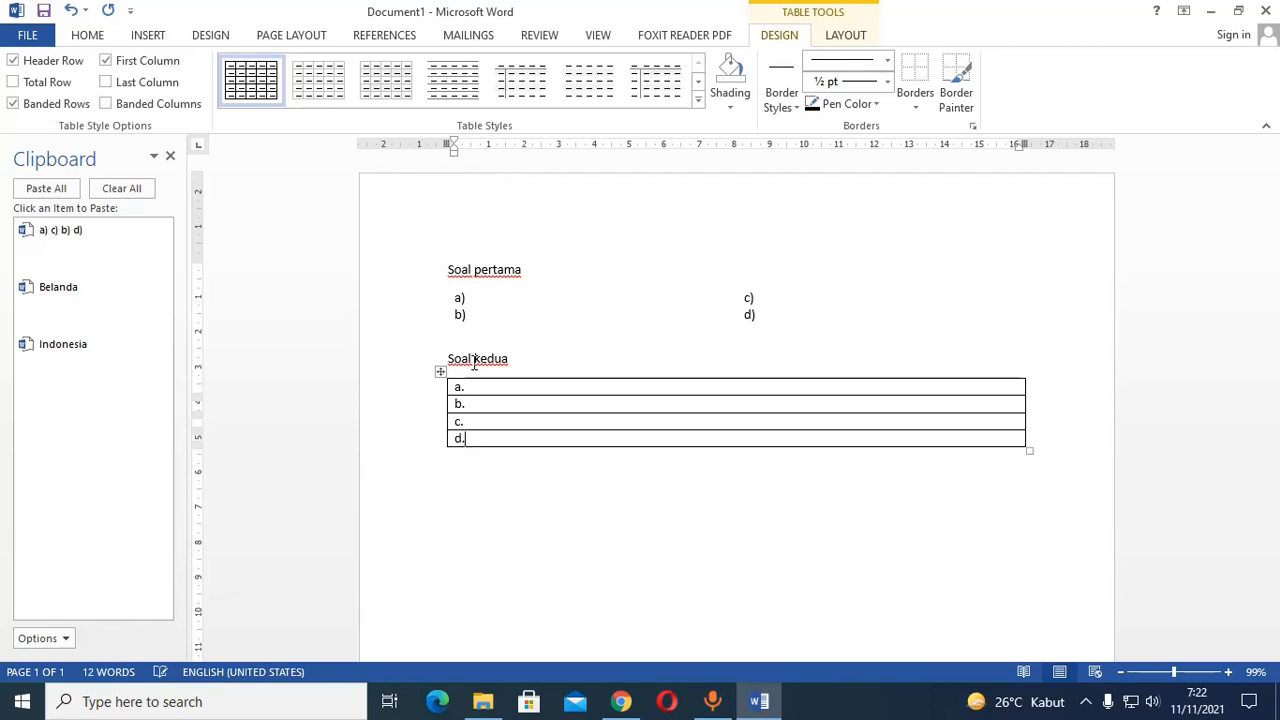
{"action": "key", "text": "Down"}
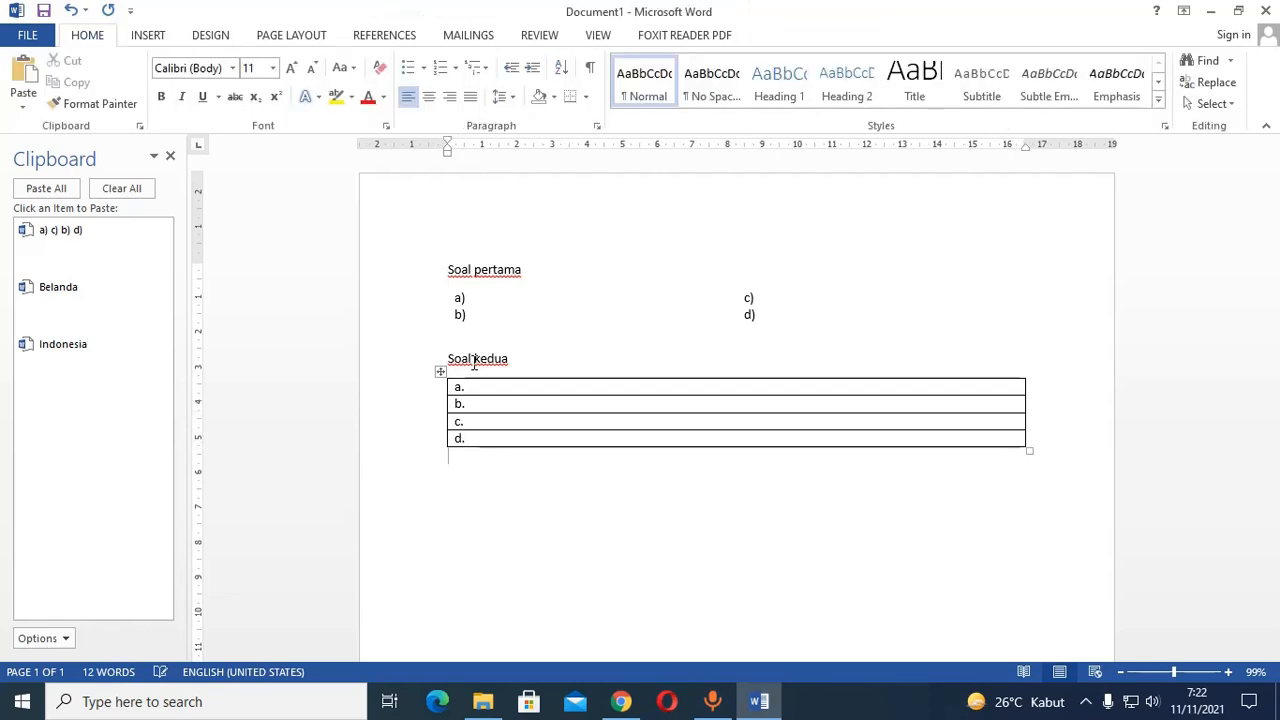
Remove all borders from the four-row table under "Soal kedua" and copy the whole table to the clipboard collection.
{"action": "left_click", "coordinate": [536, 384]}
{"action": "left_click", "coordinate": [440, 371]}
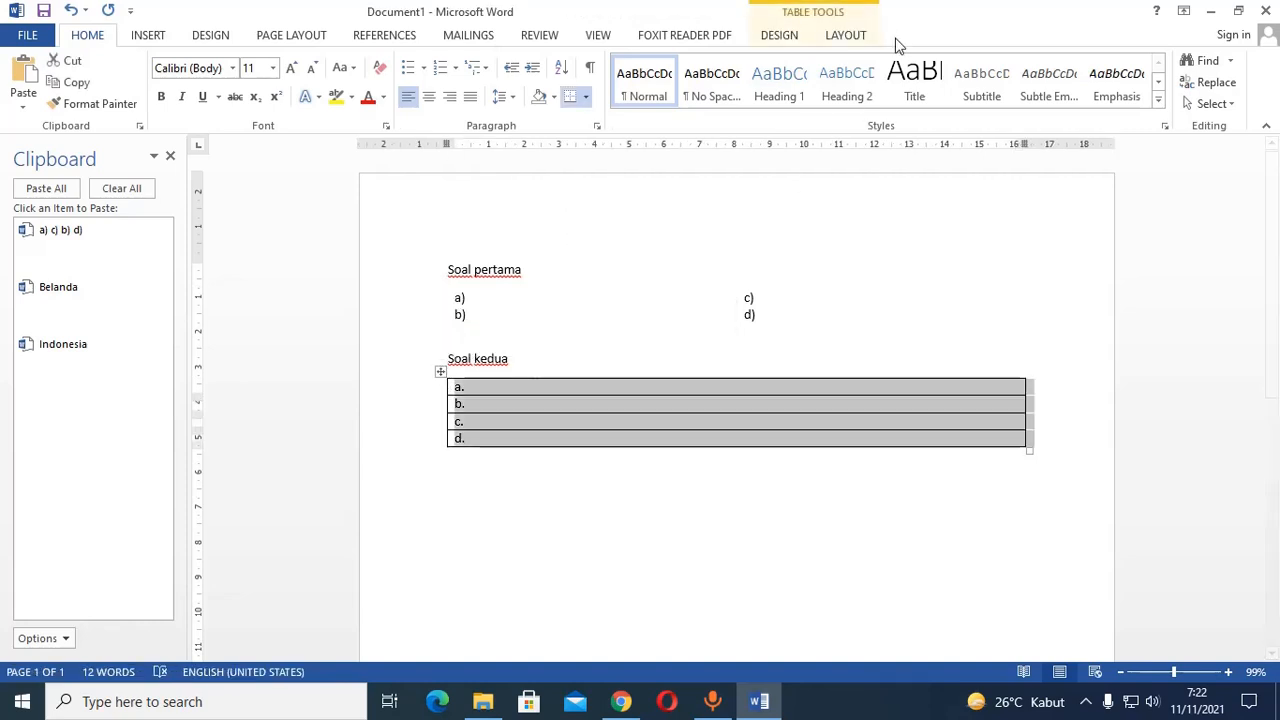
{"action": "left_click", "coordinate": [780, 35]}
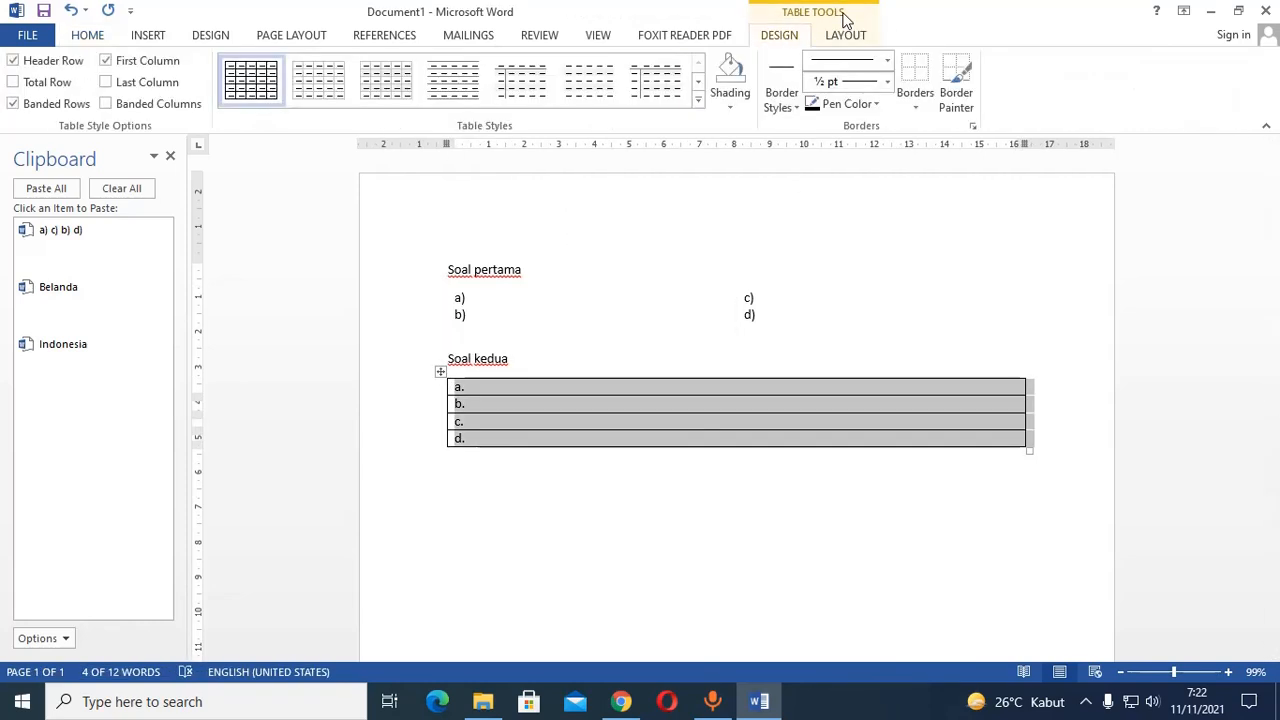
{"action": "left_click", "coordinate": [915, 68]}
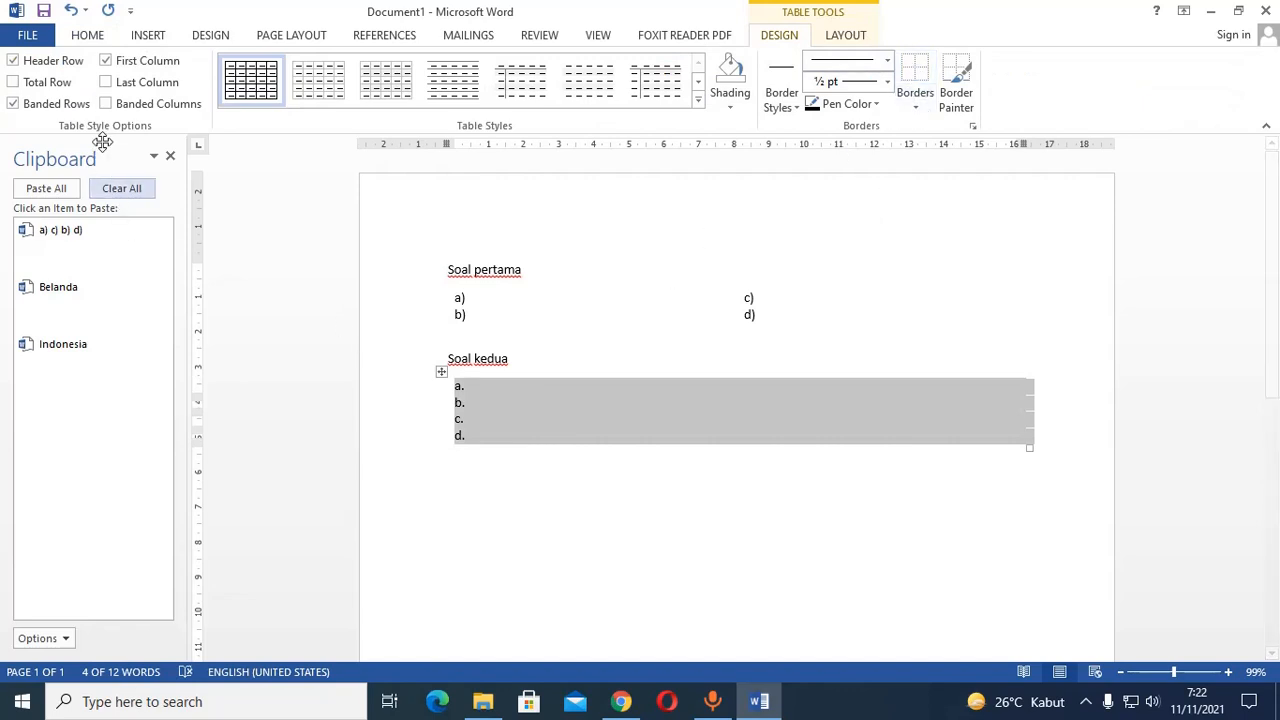
{"action": "left_click", "coordinate": [88, 35]}
{"action": "left_click", "coordinate": [84, 83]}
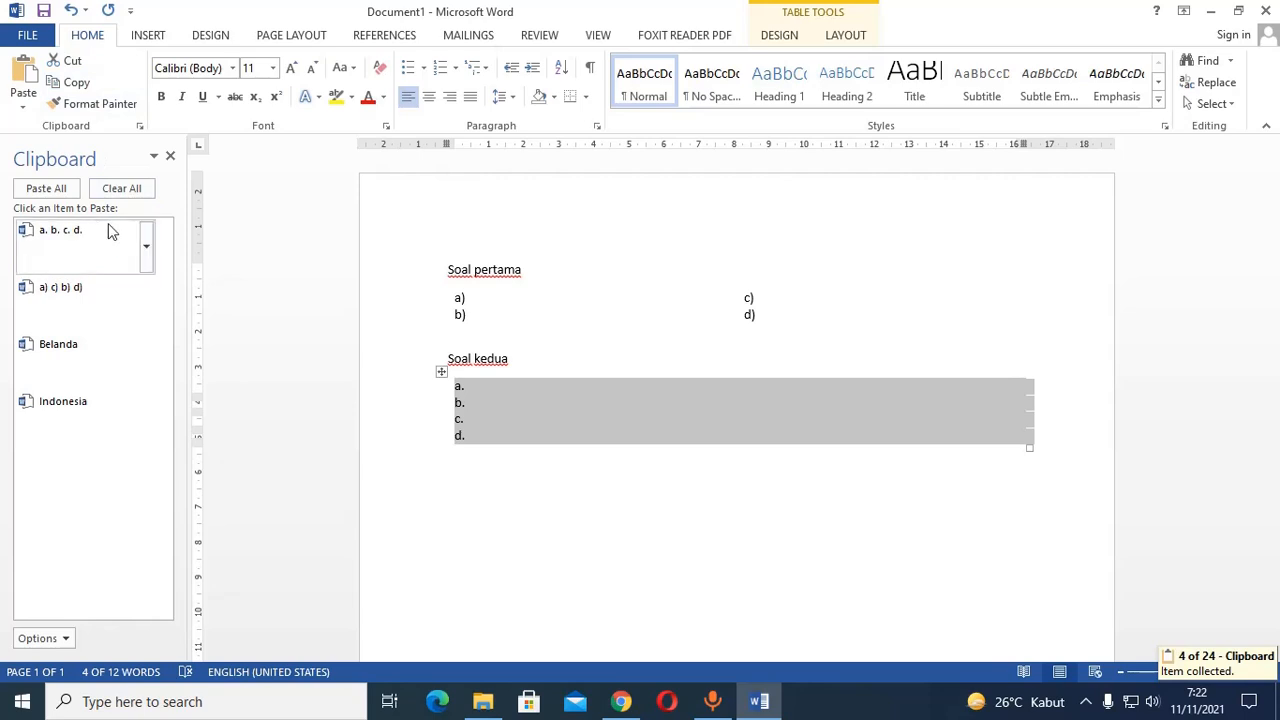
Add the heading "Soal ketiga" below the second table and paste the collected "a) c) b) d)" table beneath it.
{"action": "left_click", "coordinate": [508, 477]}
{"action": "type", "text": "Soal "}
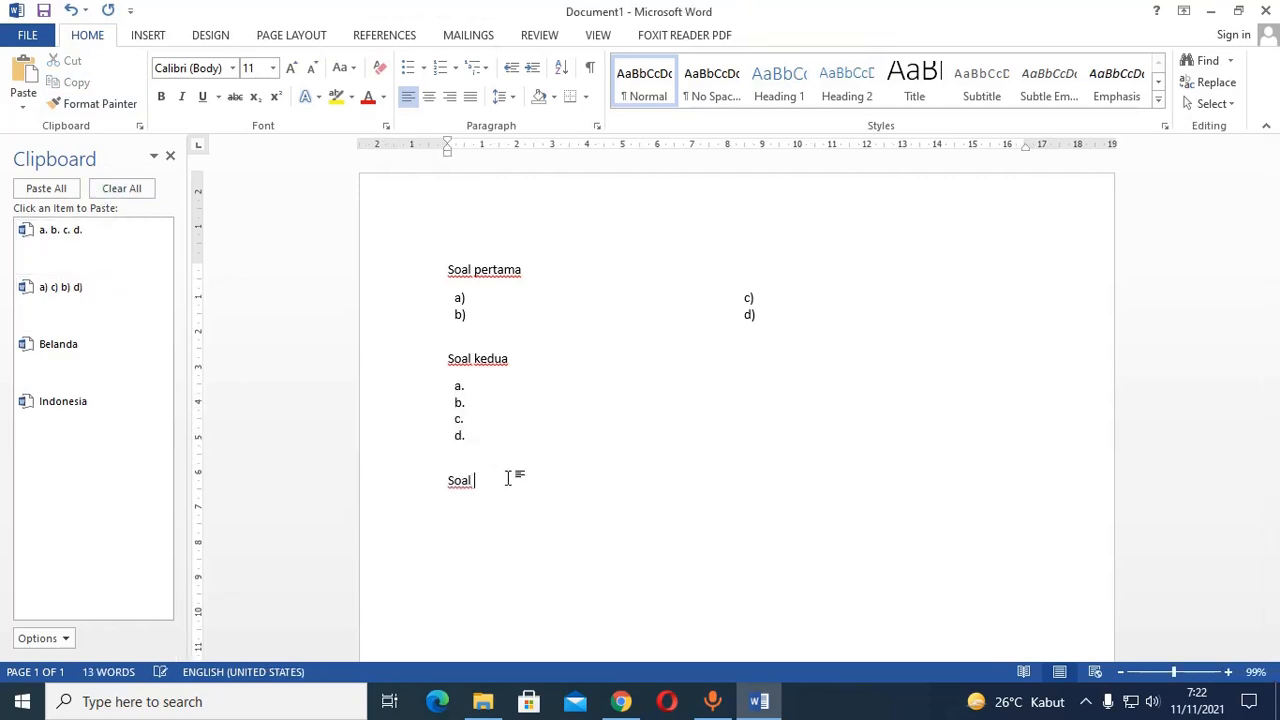
{"action": "type", "text": "ketiga"}
{"action": "key", "text": "Return"}
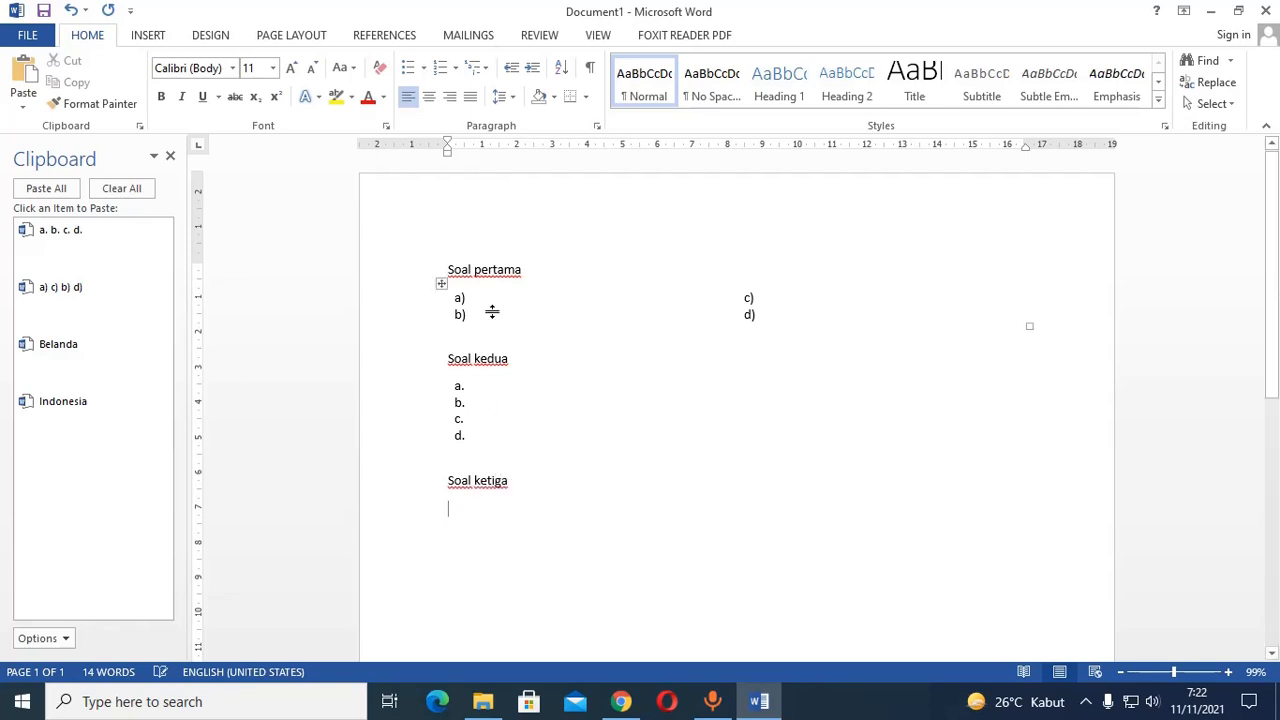
{"action": "left_click", "coordinate": [82, 305]}
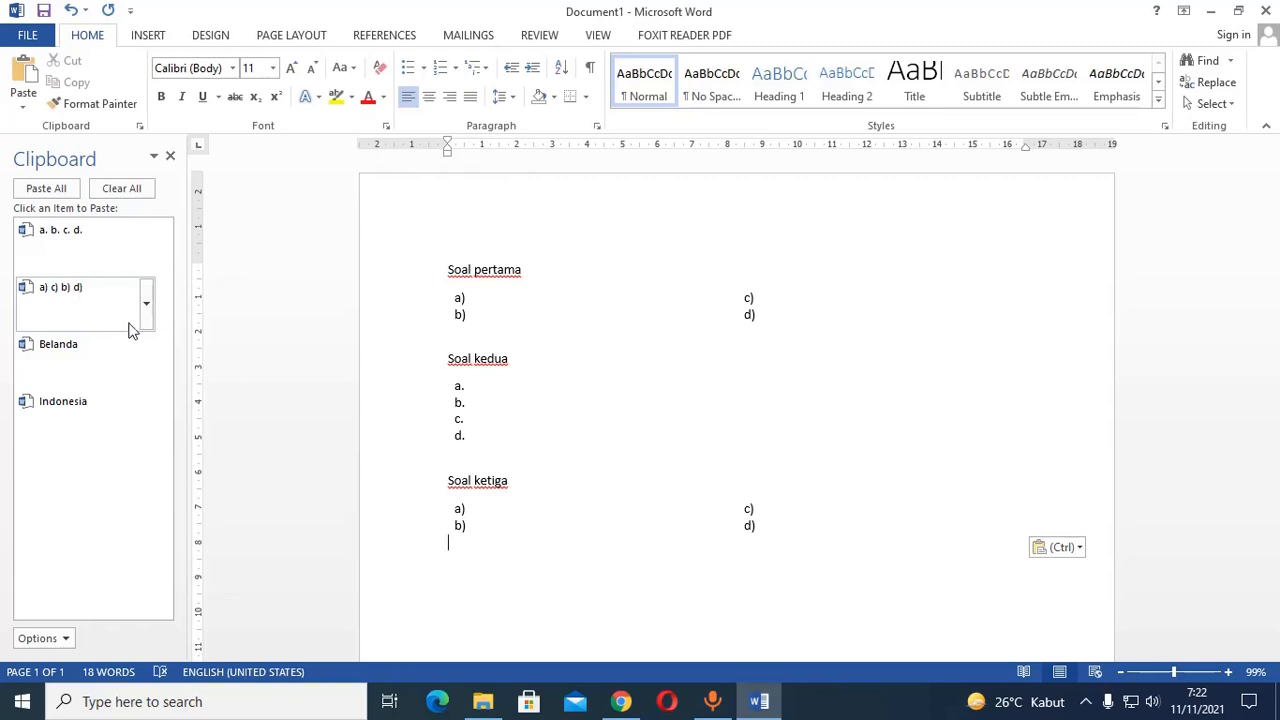
Add the heading "Soal keempat" below the third table and paste the collected "a. b. c. d." table beneath it.
{"action": "type", "text": "Soal kee"}
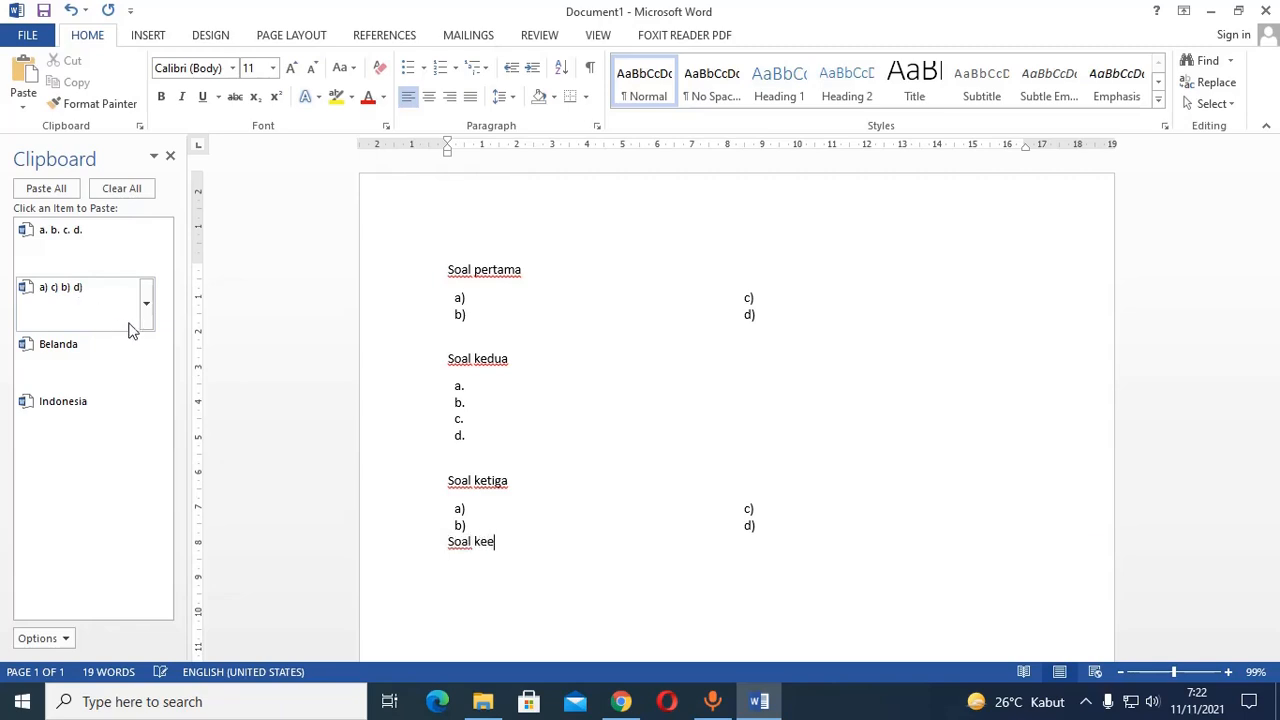
{"action": "type", "text": "mpat"}
{"action": "key", "text": "Return"}
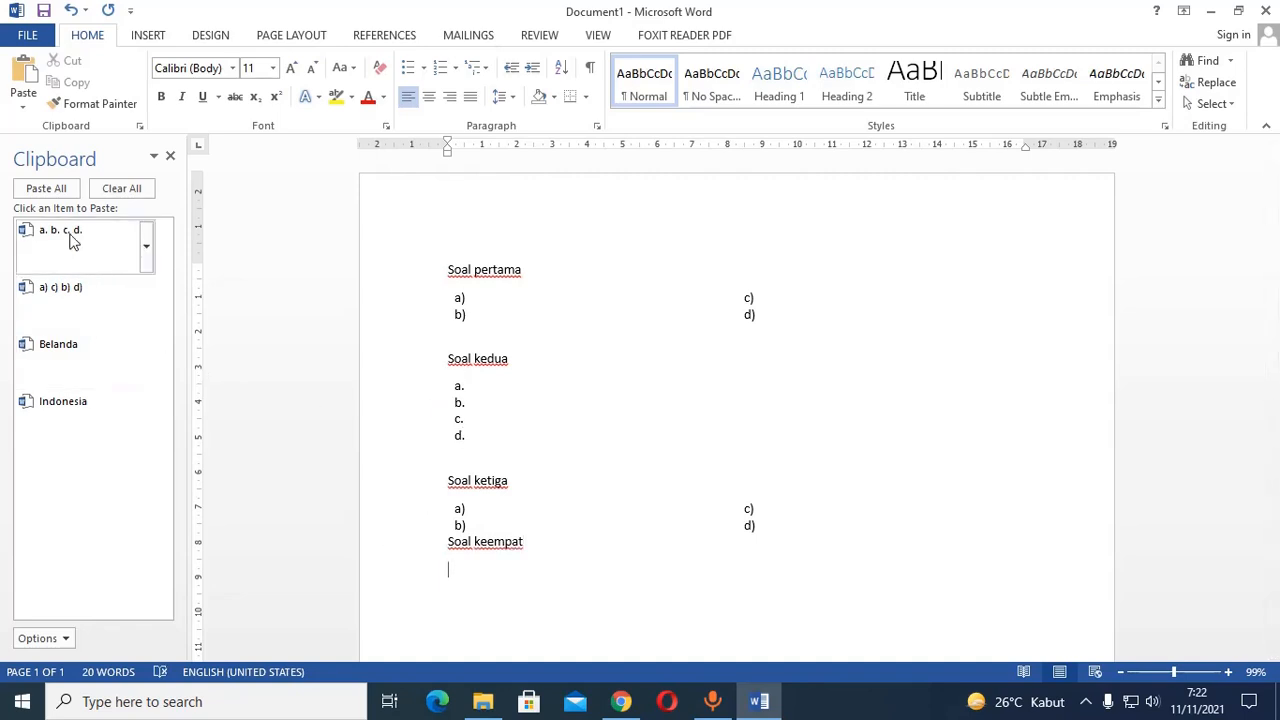
{"action": "left_click", "coordinate": [70, 240]}
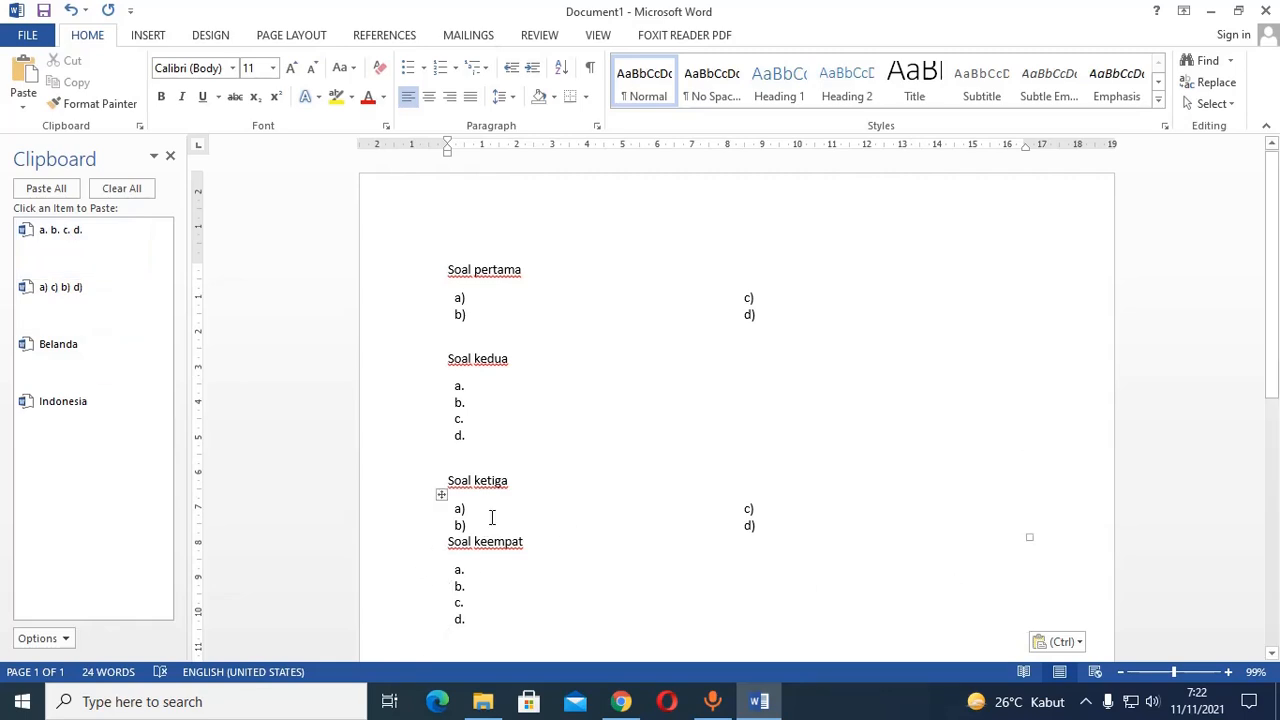
{"action": "left_click", "coordinate": [489, 512]}
{"action": "left_click", "coordinate": [884, 522]}
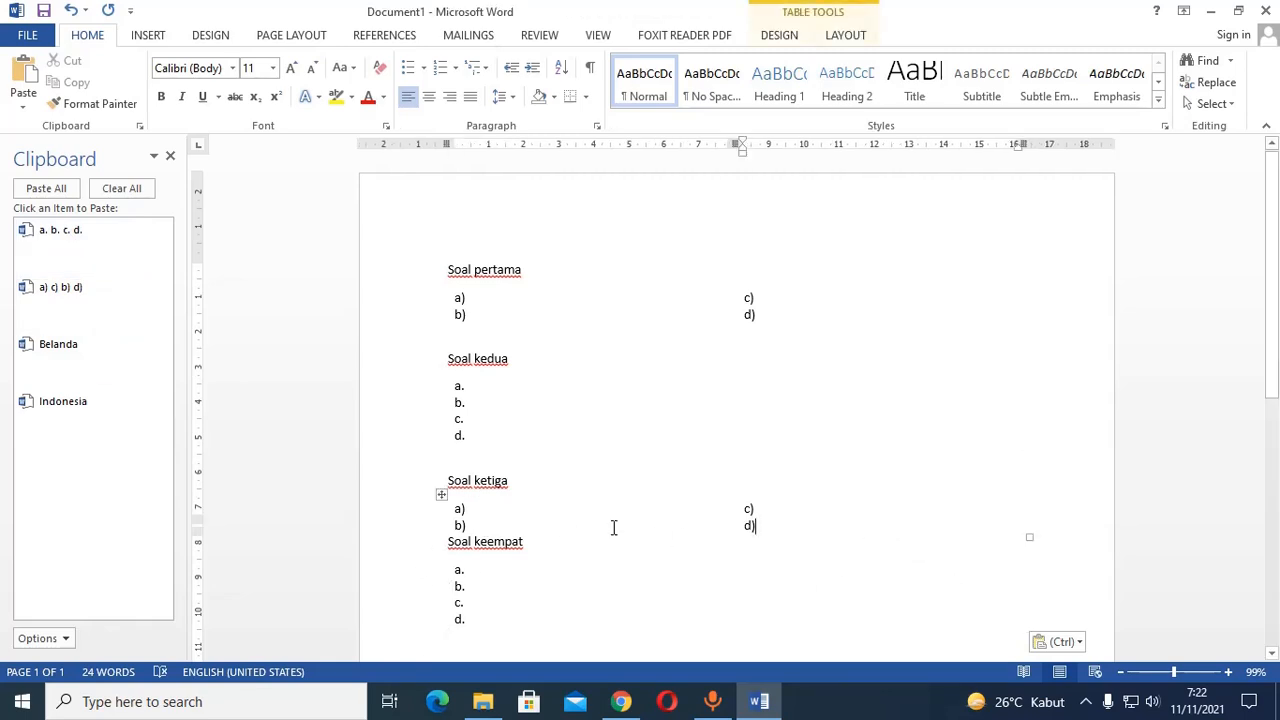
Clear every collected item from the clipboard collection.
{"action": "left_click", "coordinate": [511, 528]}
{"action": "left_click", "coordinate": [788, 508]}
{"action": "scroll", "coordinate": [803, 461], "scroll_direction": "down", "scroll_amount": 3}
{"action": "left_click", "coordinate": [607, 449]}
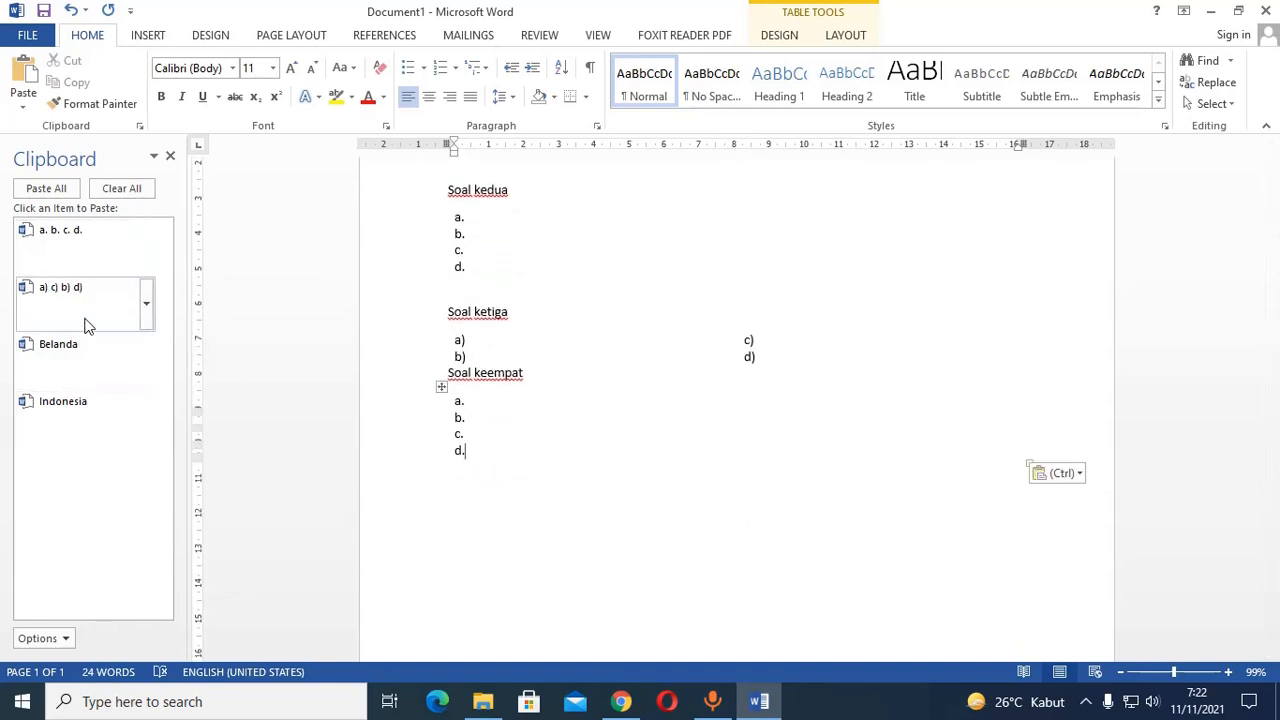
{"action": "left_click", "coordinate": [146, 248]}
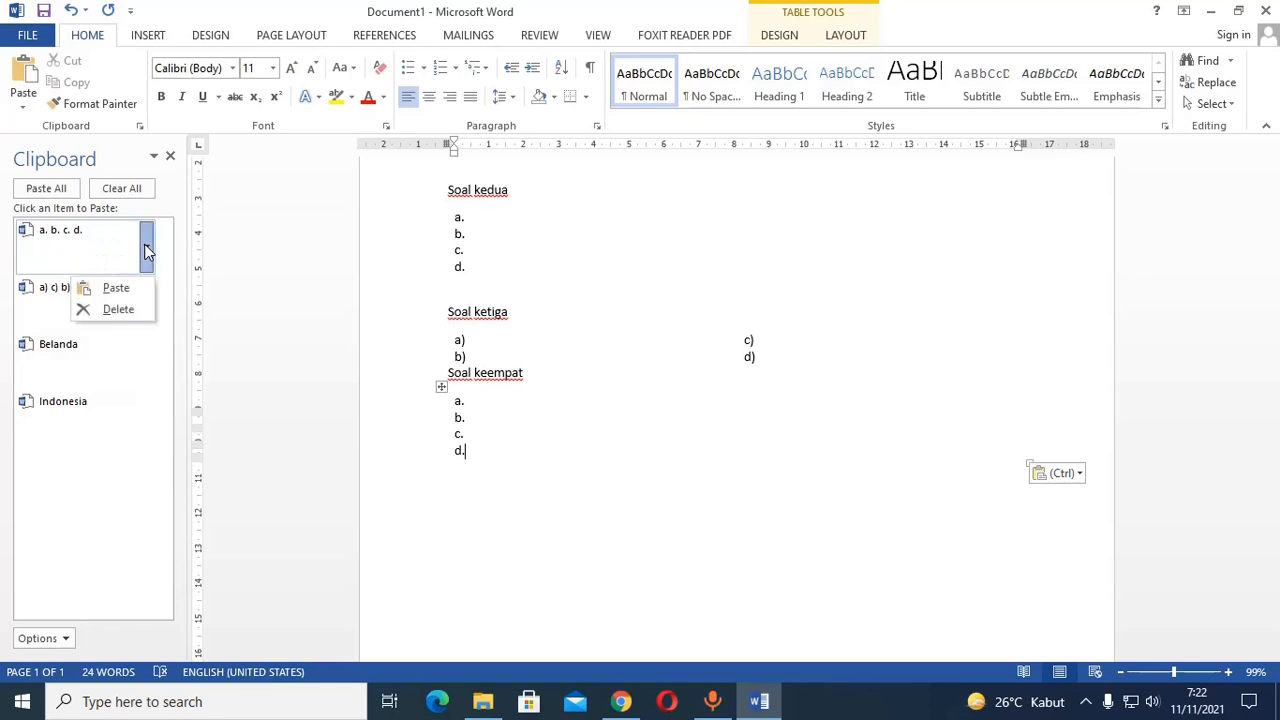
{"action": "left_click", "coordinate": [168, 212]}
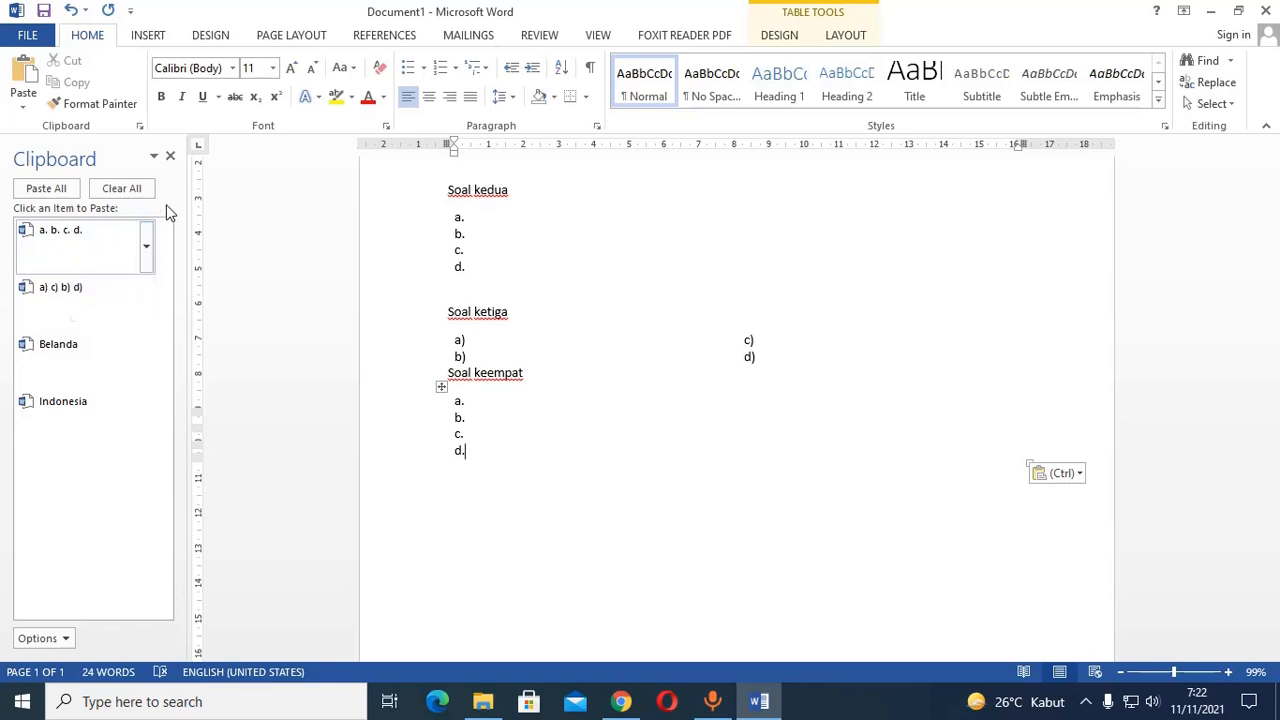
{"action": "left_click", "coordinate": [145, 189]}
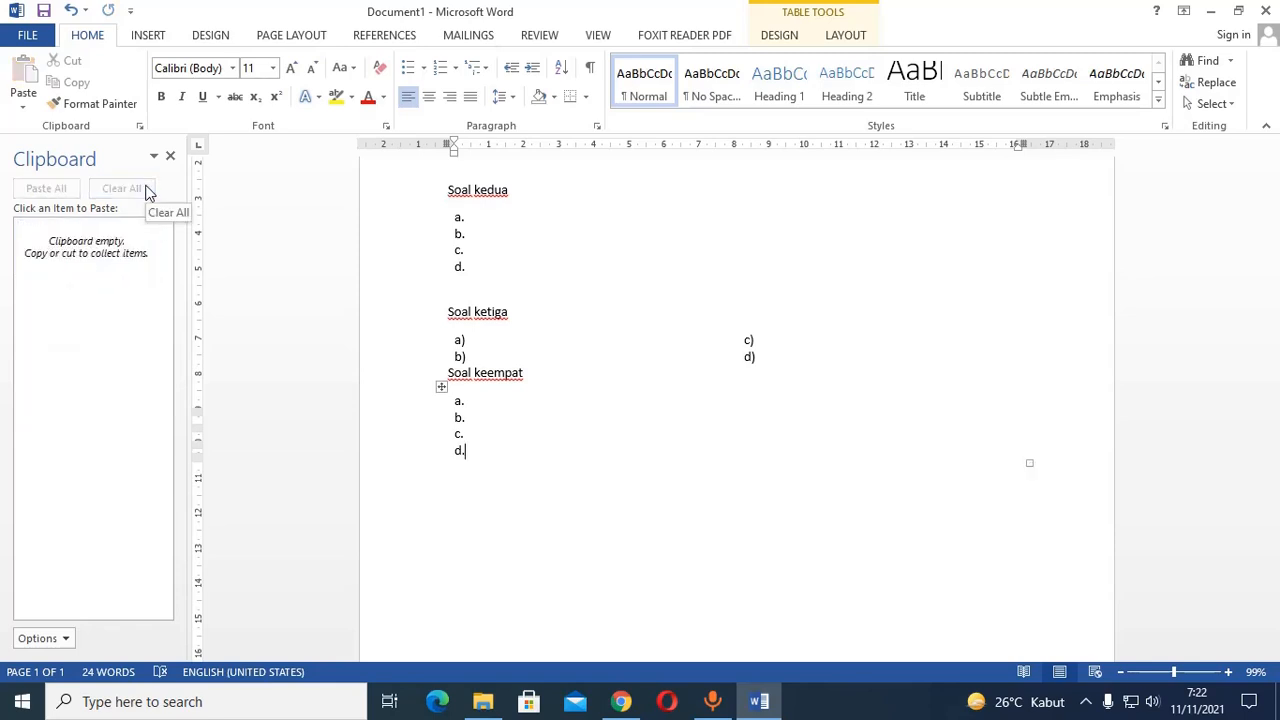
Delete the entire document content, including all question headings and answer-option tables.
{"action": "scroll", "coordinate": [731, 411], "scroll_direction": "up", "scroll_amount": 3}
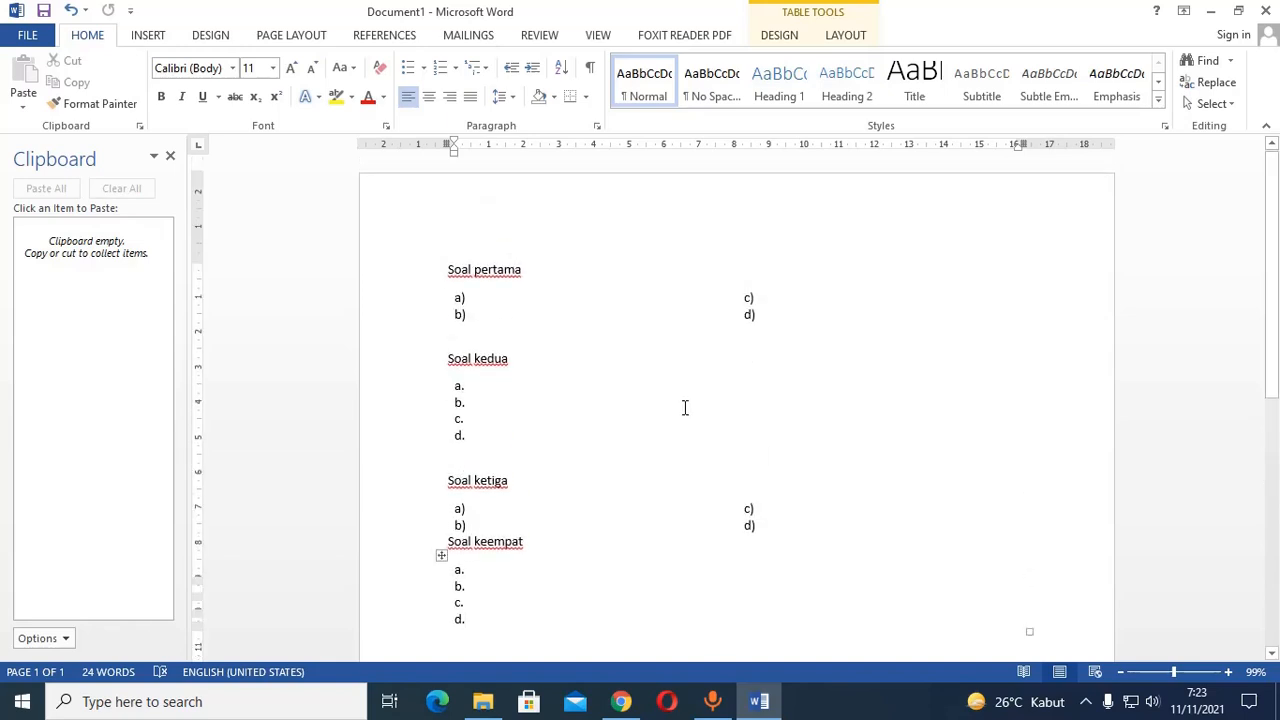
{"action": "left_click", "coordinate": [566, 268]}
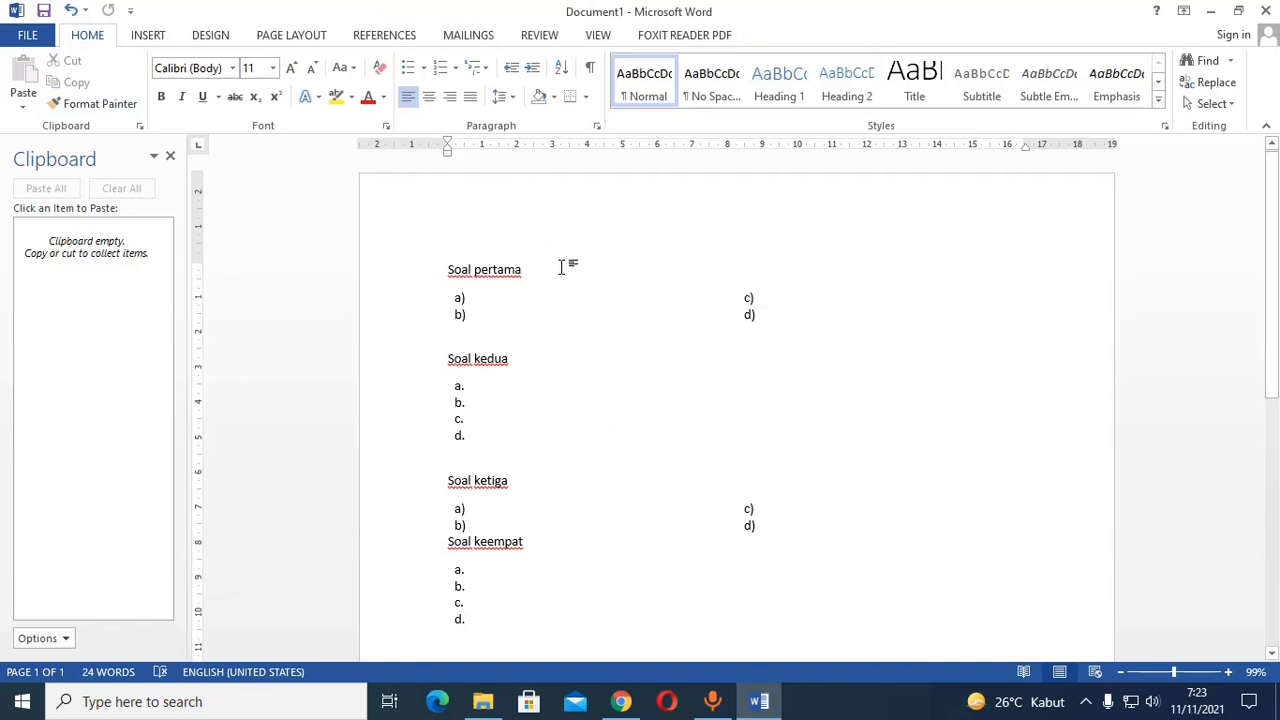
{"action": "key", "text": "ctrl+a"}
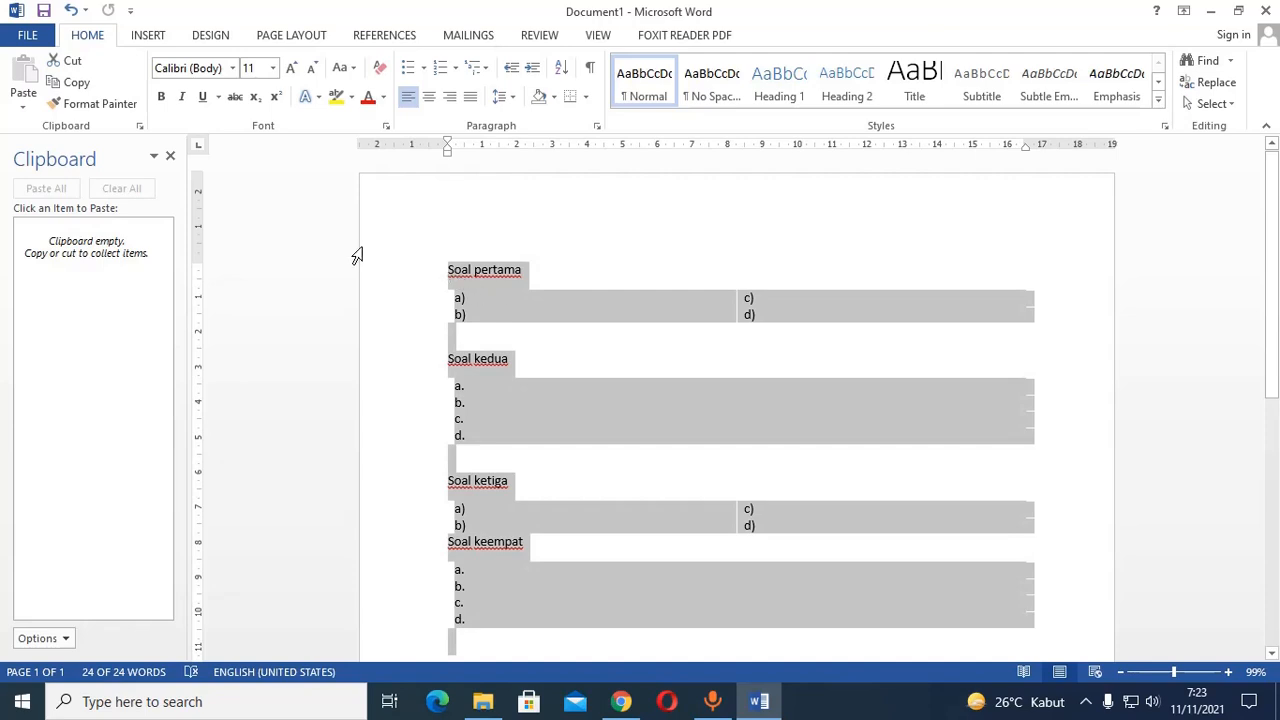
{"action": "left_click", "coordinate": [358, 255]}
{"action": "left_click_drag", "start_coordinate": [380, 250], "coordinate": [457, 377]}
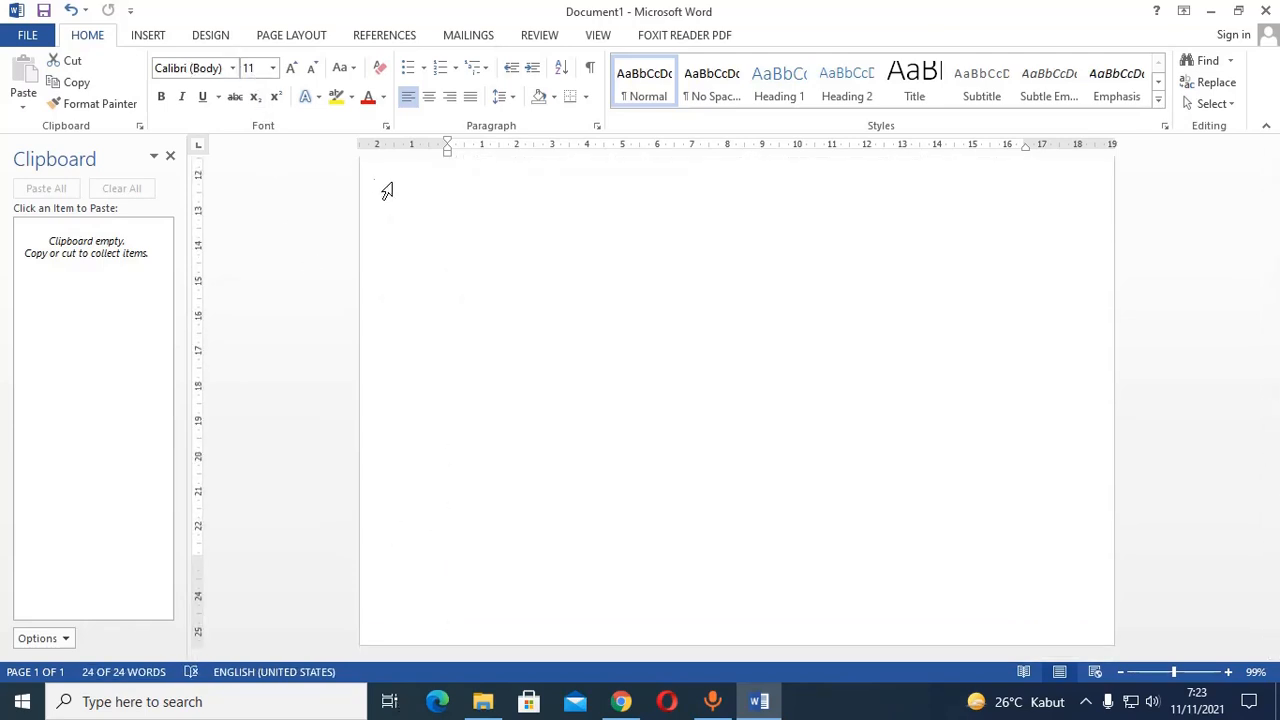
{"action": "scroll", "coordinate": [431, 271], "scroll_direction": "up", "scroll_amount": 8}
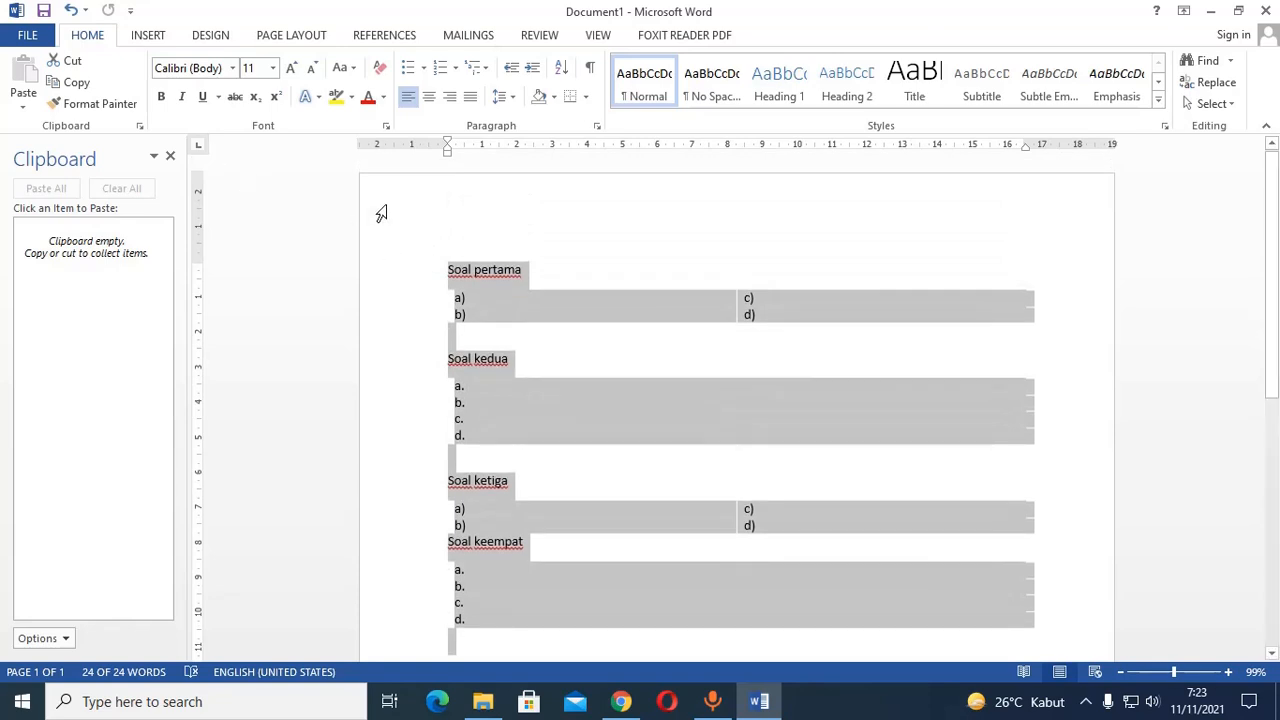
{"action": "key", "text": "Delete"}
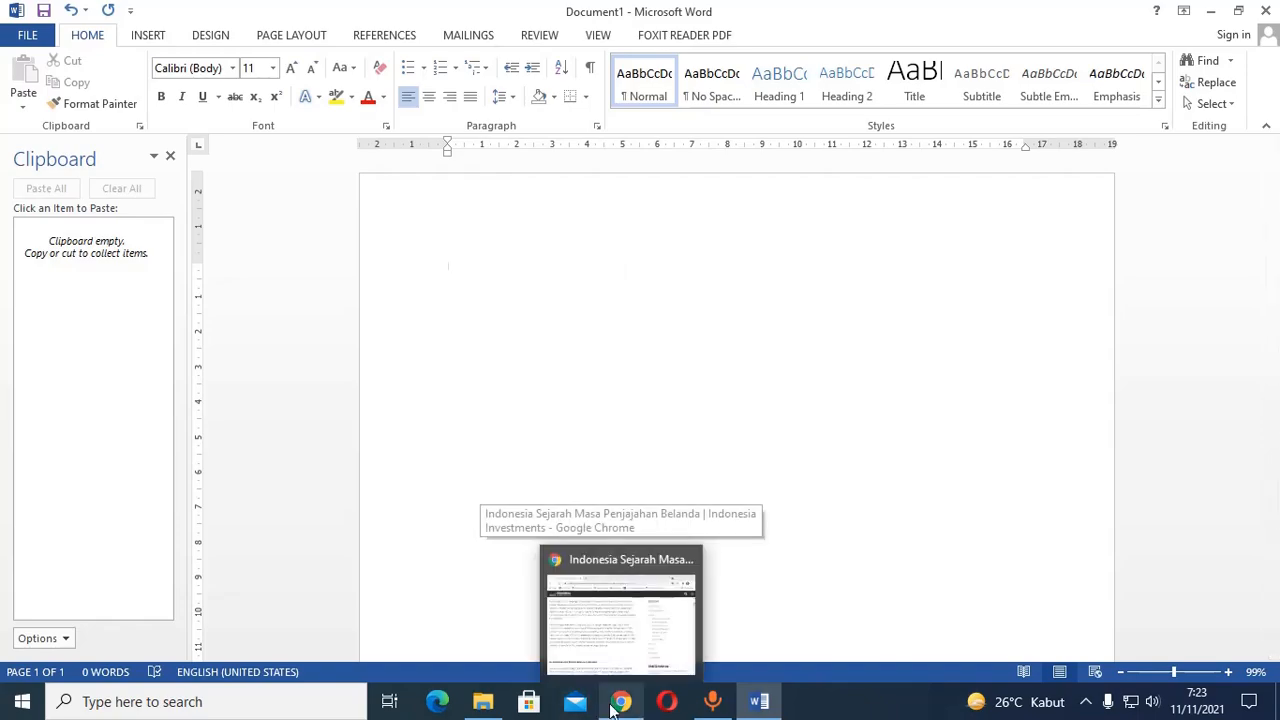
In Chrome, copy the article from the heading "Sejarah Penjajahan Indonesia" through the paragraph ending "kembali ke tangan Belanda." and return to Word.
{"action": "left_click", "coordinate": [612, 706]}
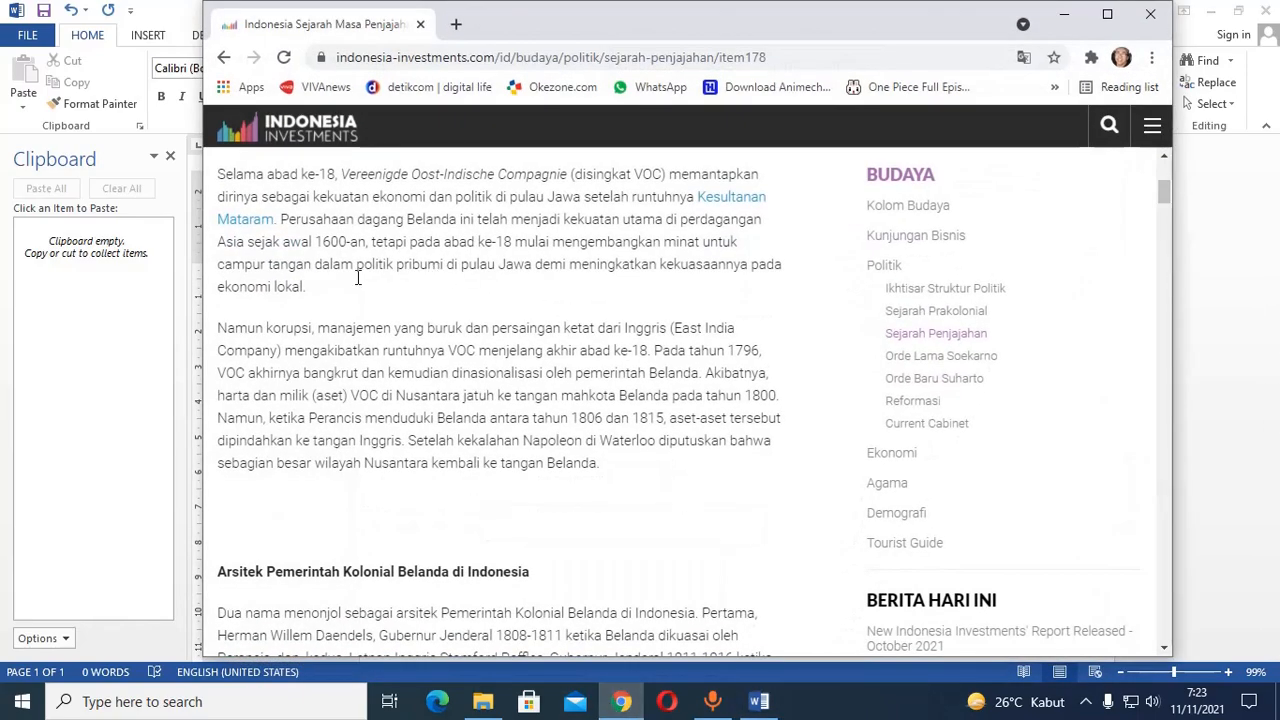
{"action": "scroll", "coordinate": [358, 278], "scroll_direction": "up", "scroll_amount": 3}
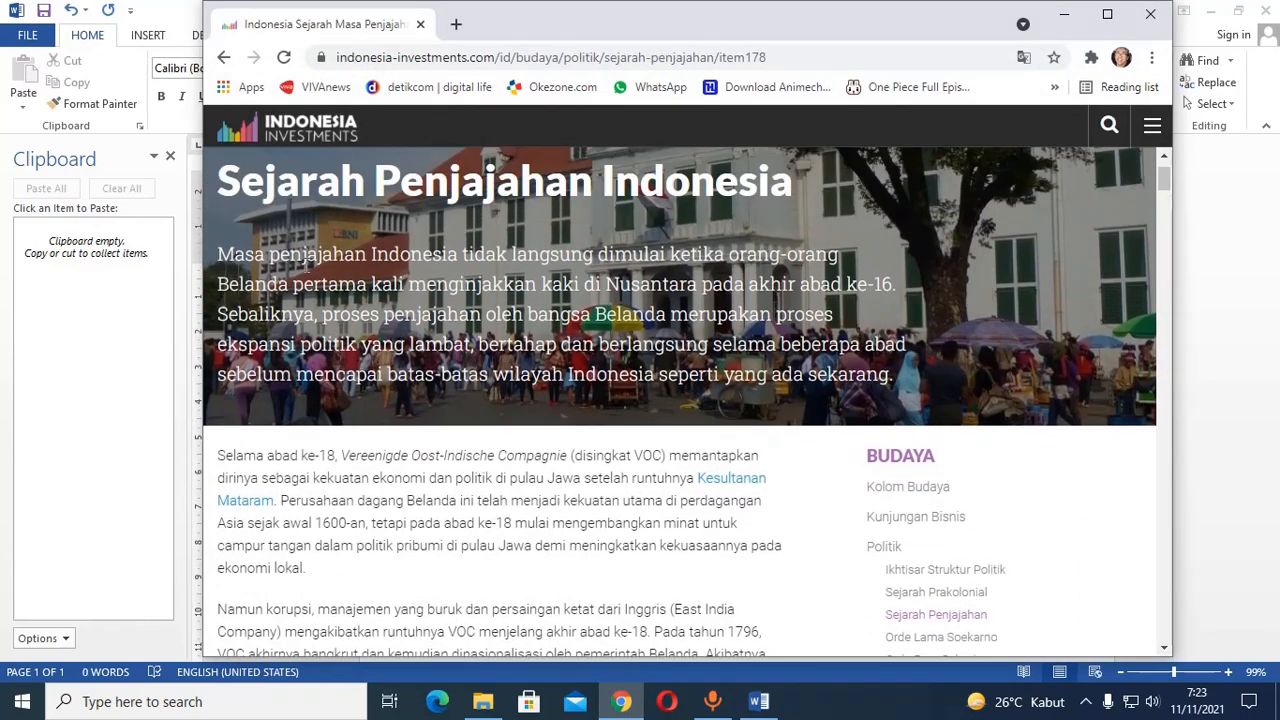
{"action": "left_click_drag", "start_coordinate": [215, 245], "coordinate": [356, 500]}
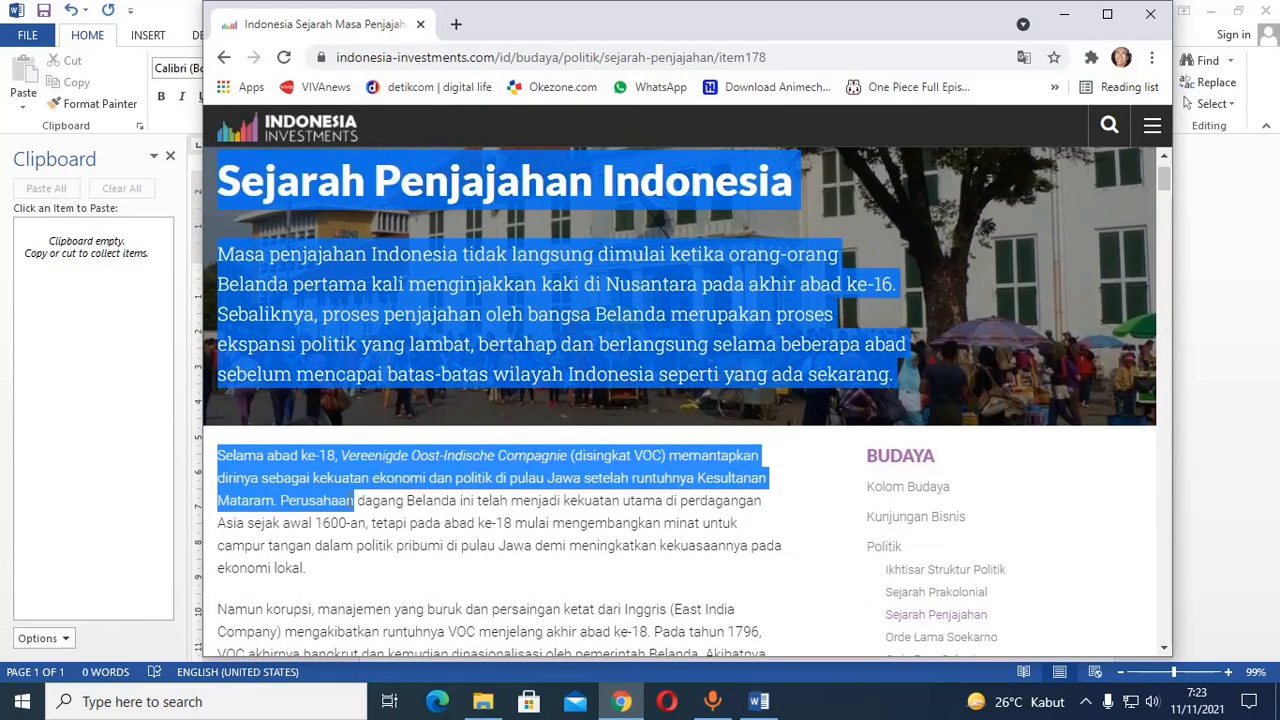
{"action": "scroll", "coordinate": [358, 499], "scroll_direction": "down", "scroll_amount": 2}
{"action": "scroll", "coordinate": [358, 499], "scroll_direction": "down", "scroll_amount": 2}
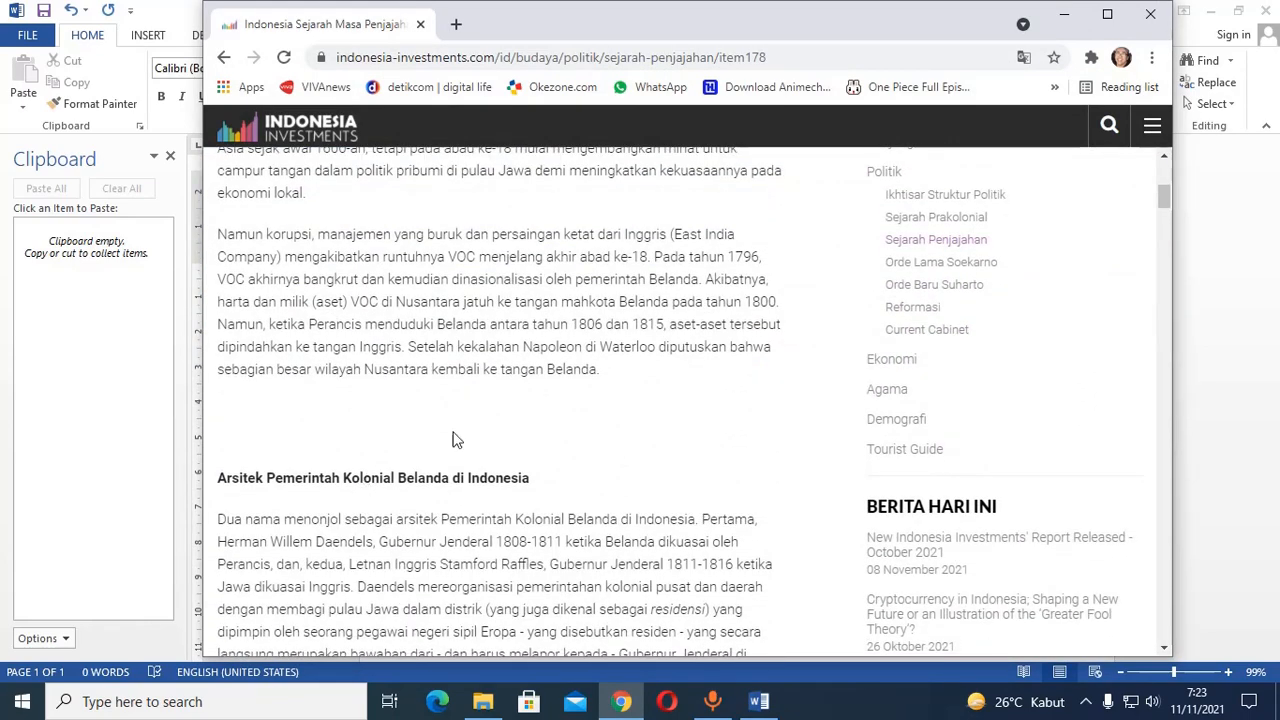
{"action": "left_click", "coordinate": [610, 372], "text": "shift"}
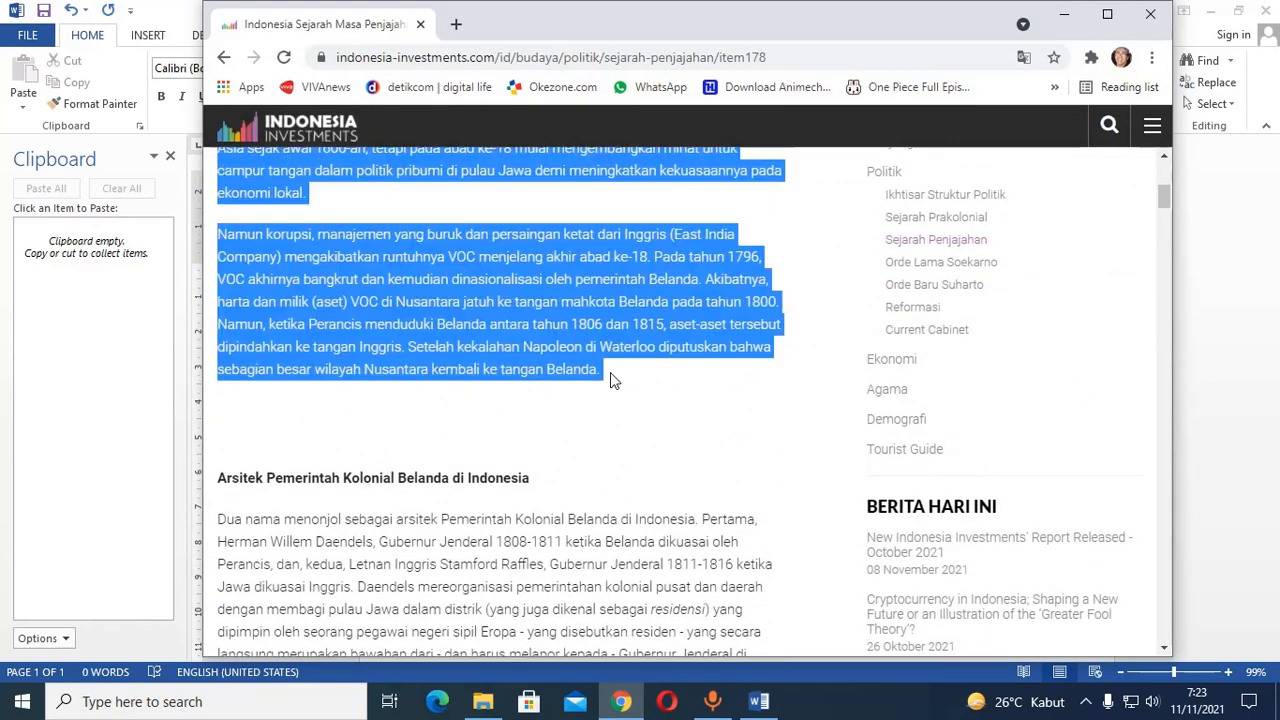
{"action": "right_click", "coordinate": [590, 296]}
{"action": "left_click", "coordinate": [624, 307]}
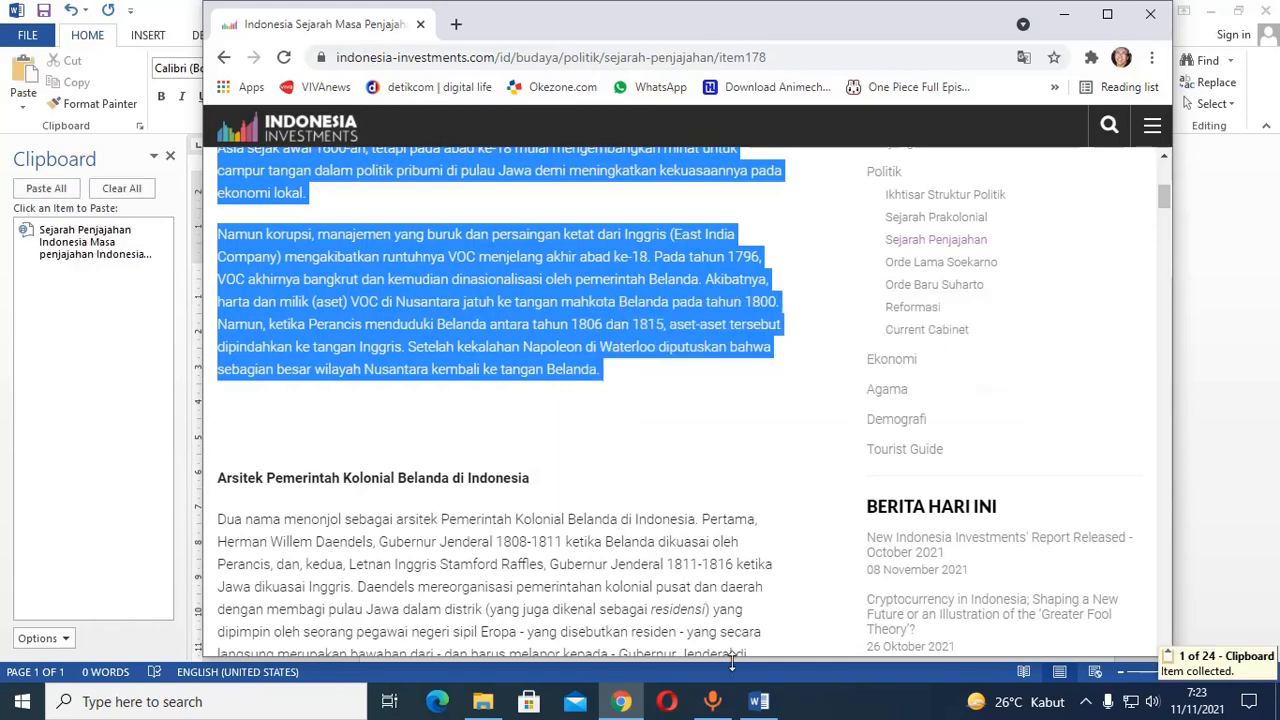
{"action": "left_click", "coordinate": [758, 703]}
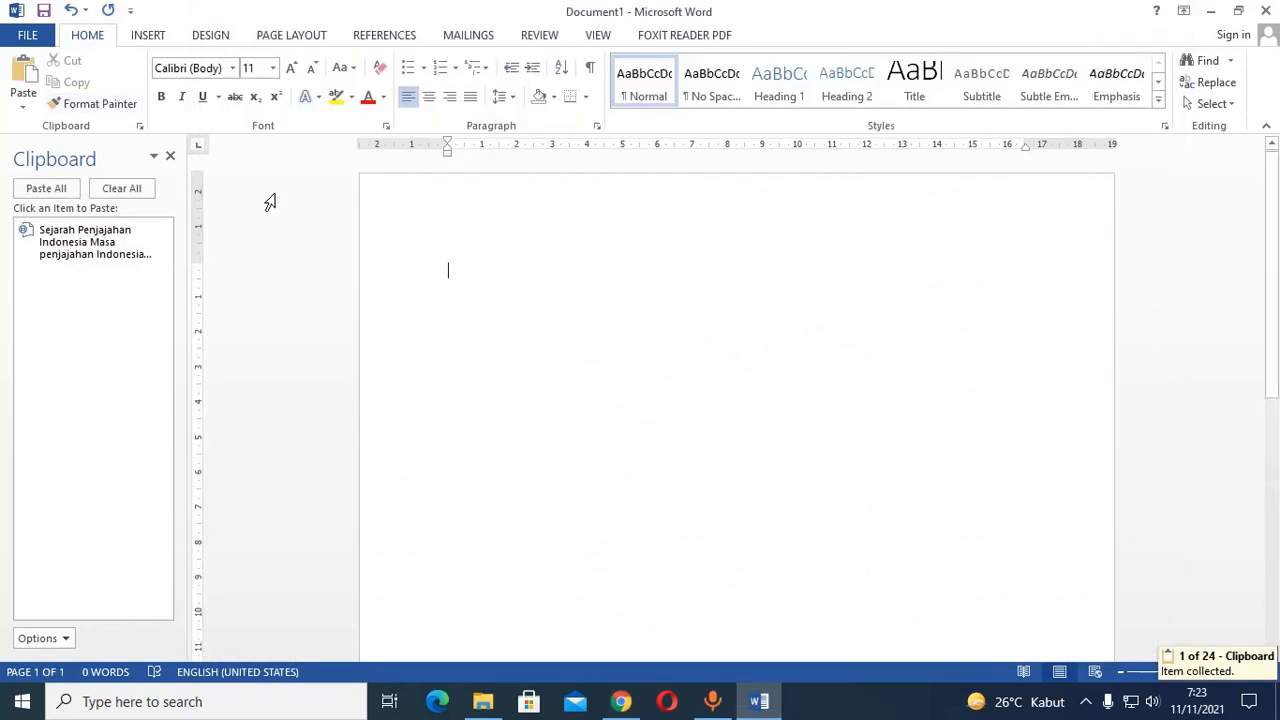
Try pasting the copied article into the blank document with the default paste and undo it.
{"action": "left_click", "coordinate": [30, 72]}
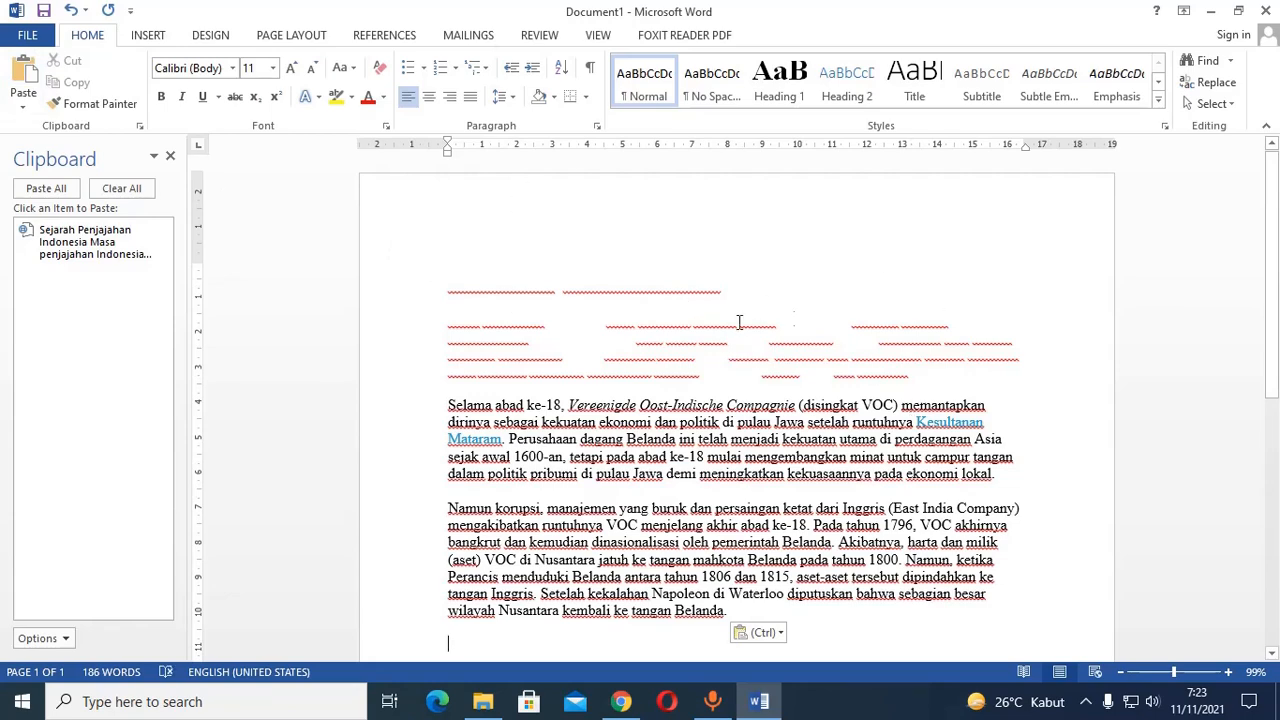
{"action": "scroll", "coordinate": [880, 500], "scroll_direction": "down", "scroll_amount": 2}
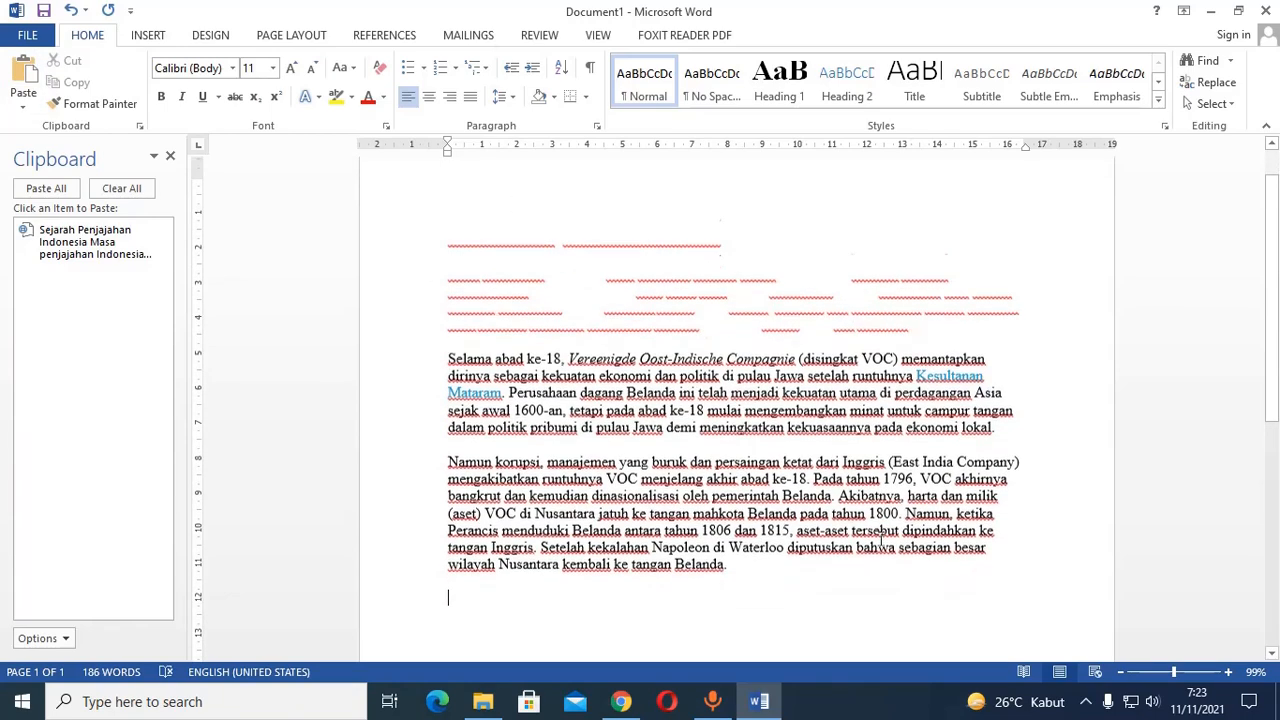
{"action": "scroll", "coordinate": [886, 530], "scroll_direction": "up", "scroll_amount": 2}
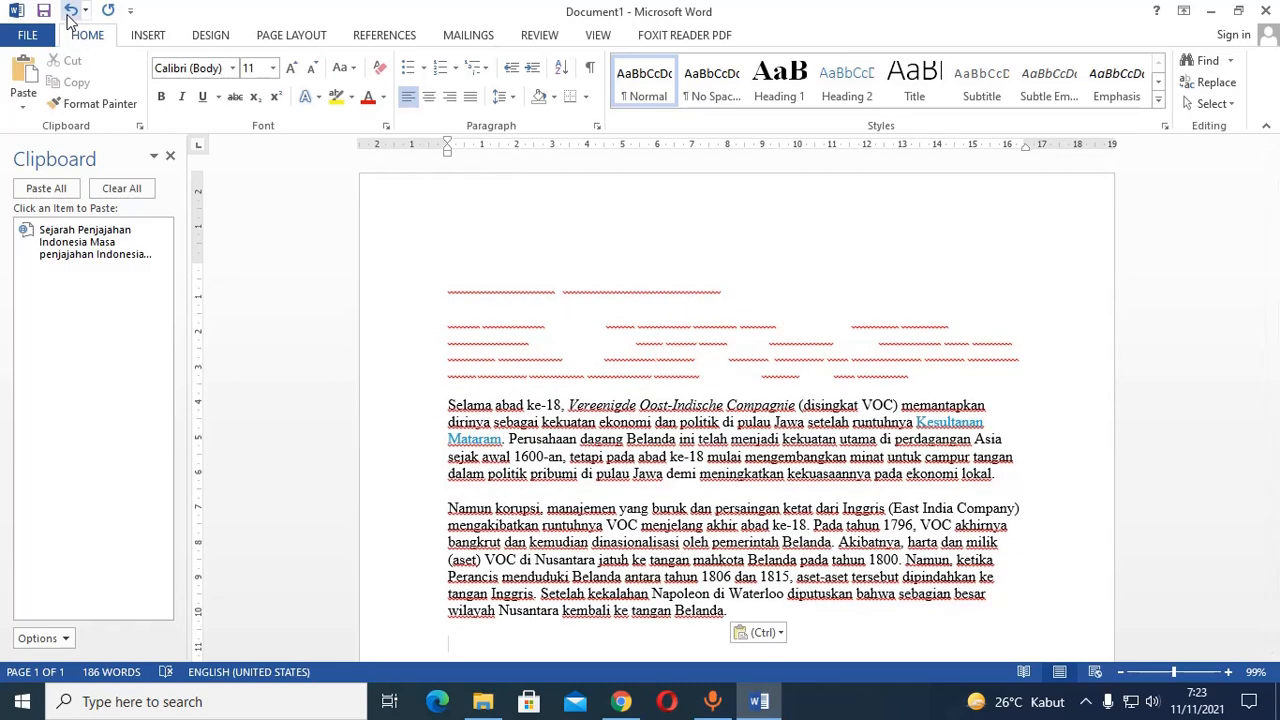
{"action": "left_click", "coordinate": [70, 11]}
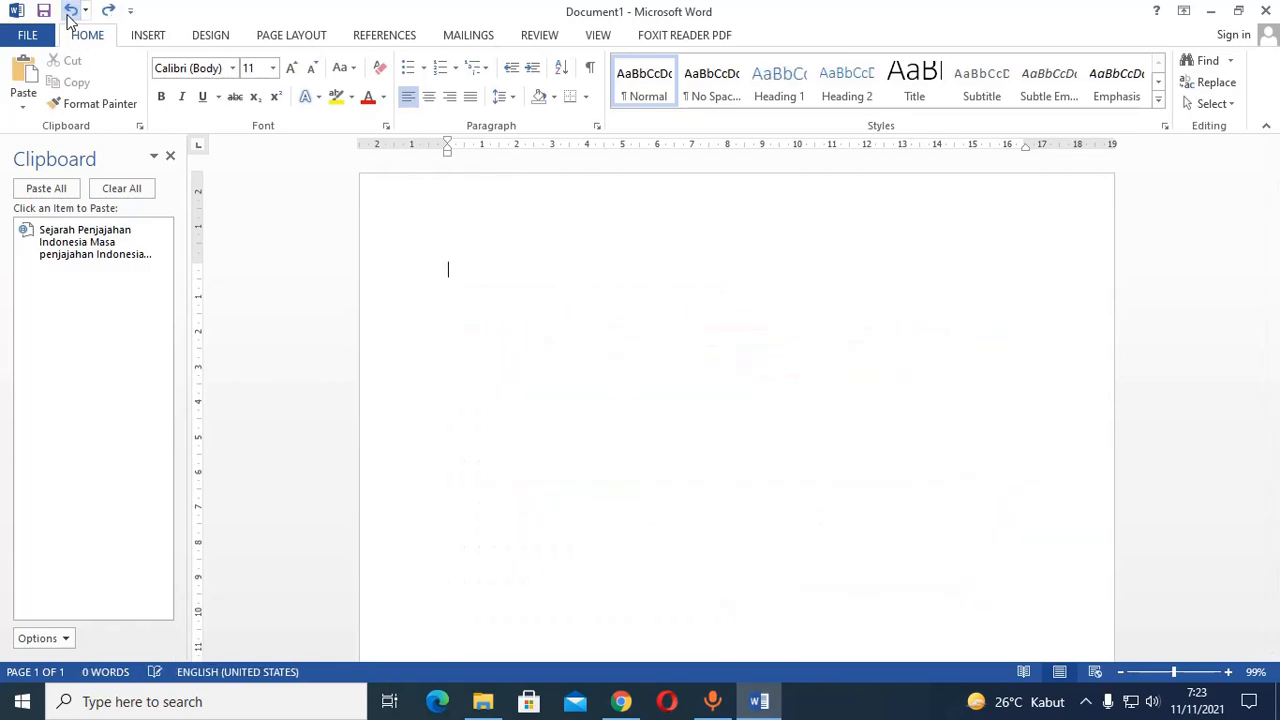
Paste the copied article into the blank document using the Merge Formatting option.
{"action": "left_click", "coordinate": [27, 108]}
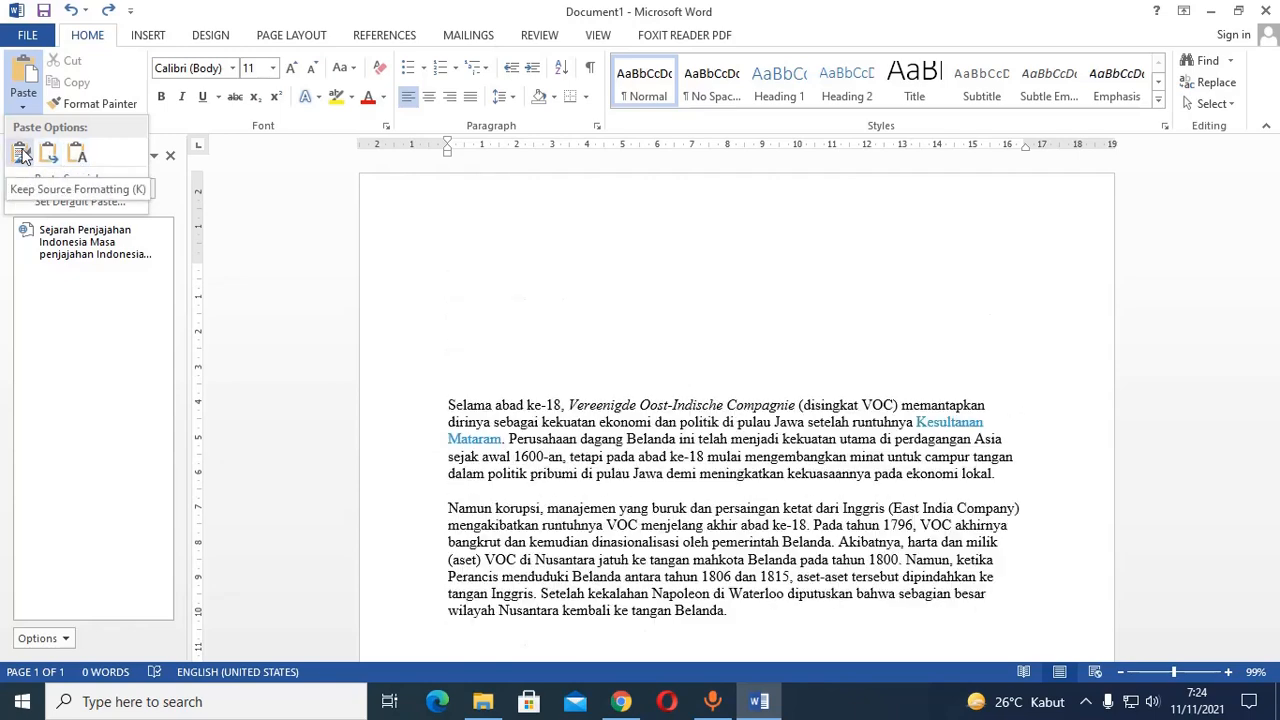
{"action": "left_click", "coordinate": [25, 110]}
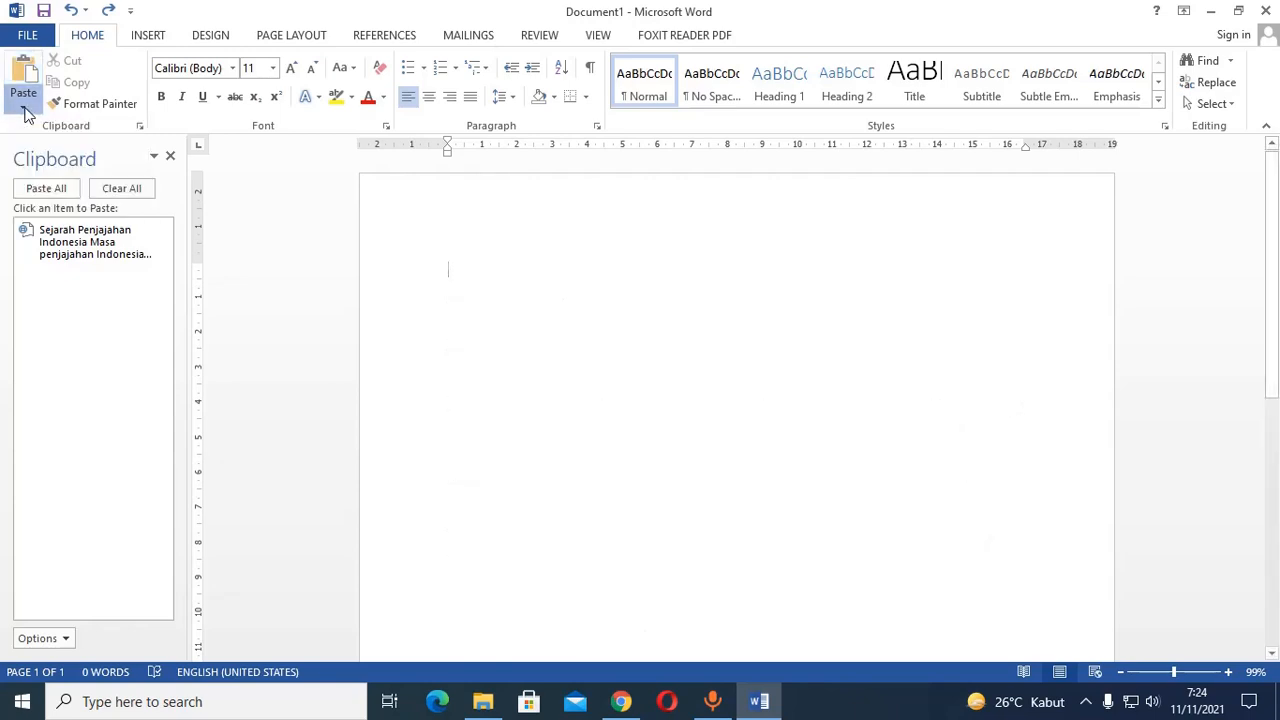
{"action": "left_click", "coordinate": [24, 108]}
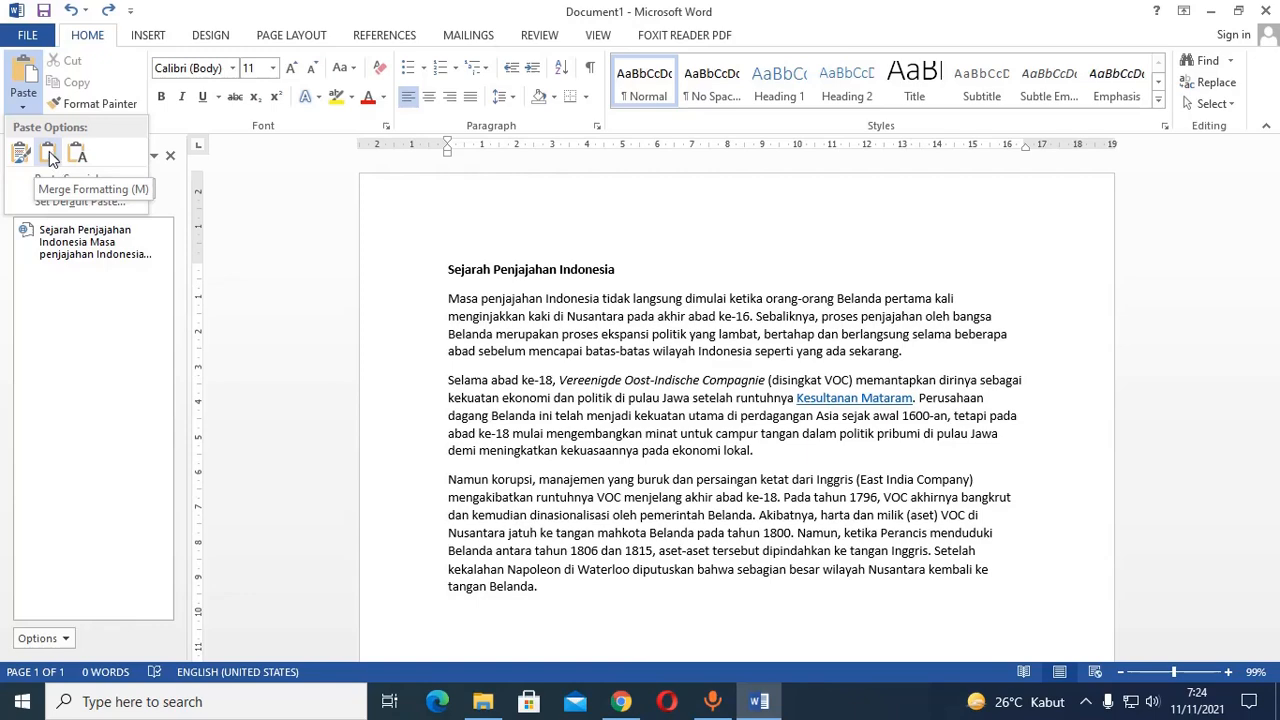
{"action": "left_click", "coordinate": [50, 157]}
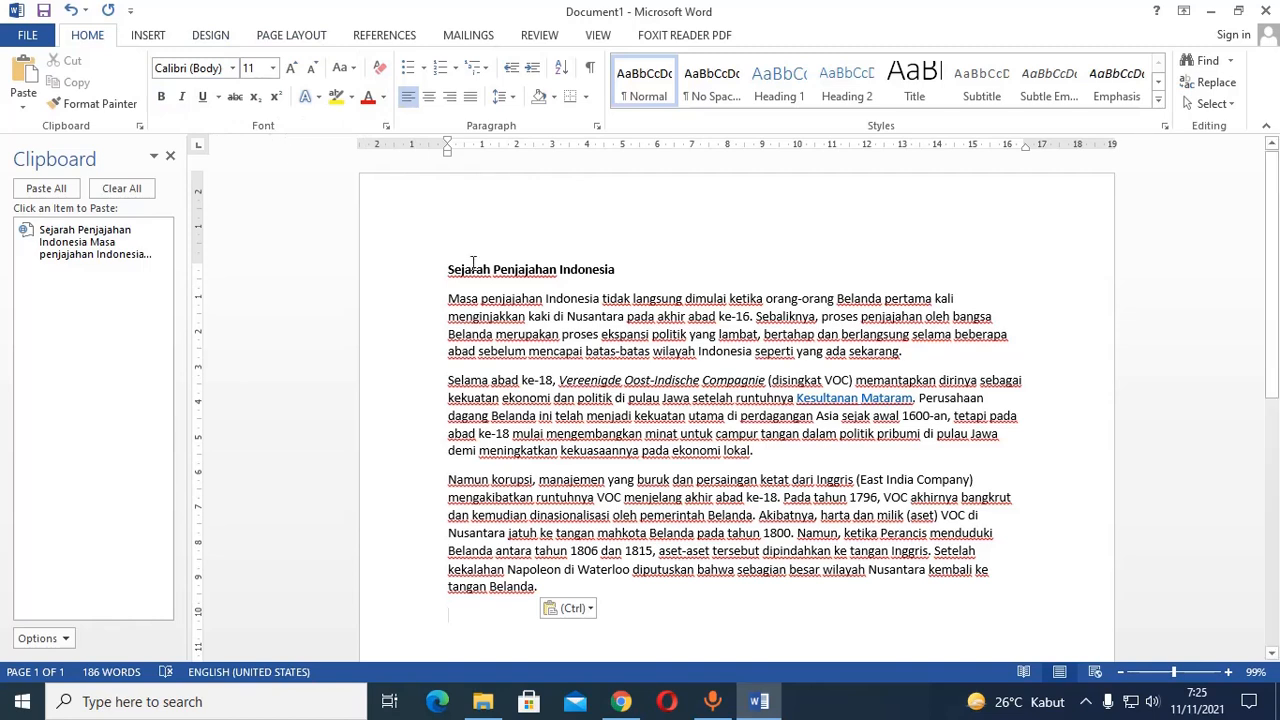
Select the title "Sejarah Penjajahan Indonesia", try the strikethrough and superscript effects in its font settings, and cancel the changes.
{"action": "triple_click", "coordinate": [474, 272]}
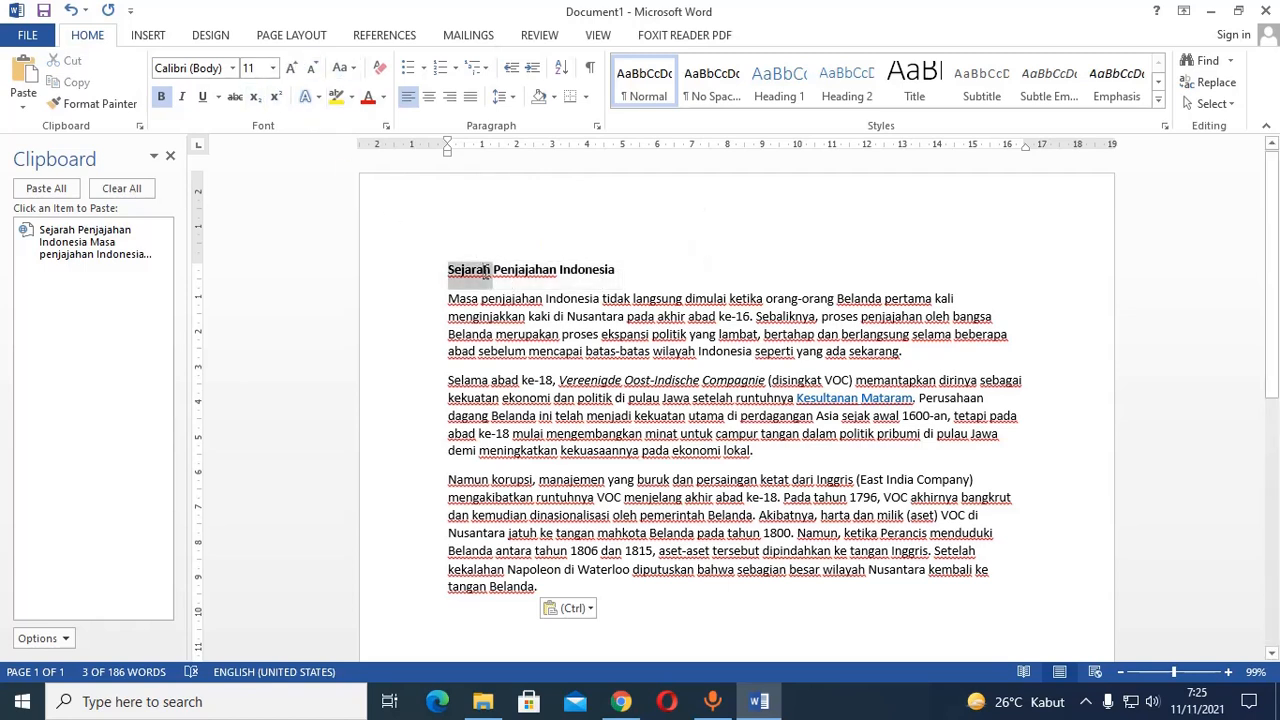
{"action": "double_click", "coordinate": [486, 275]}
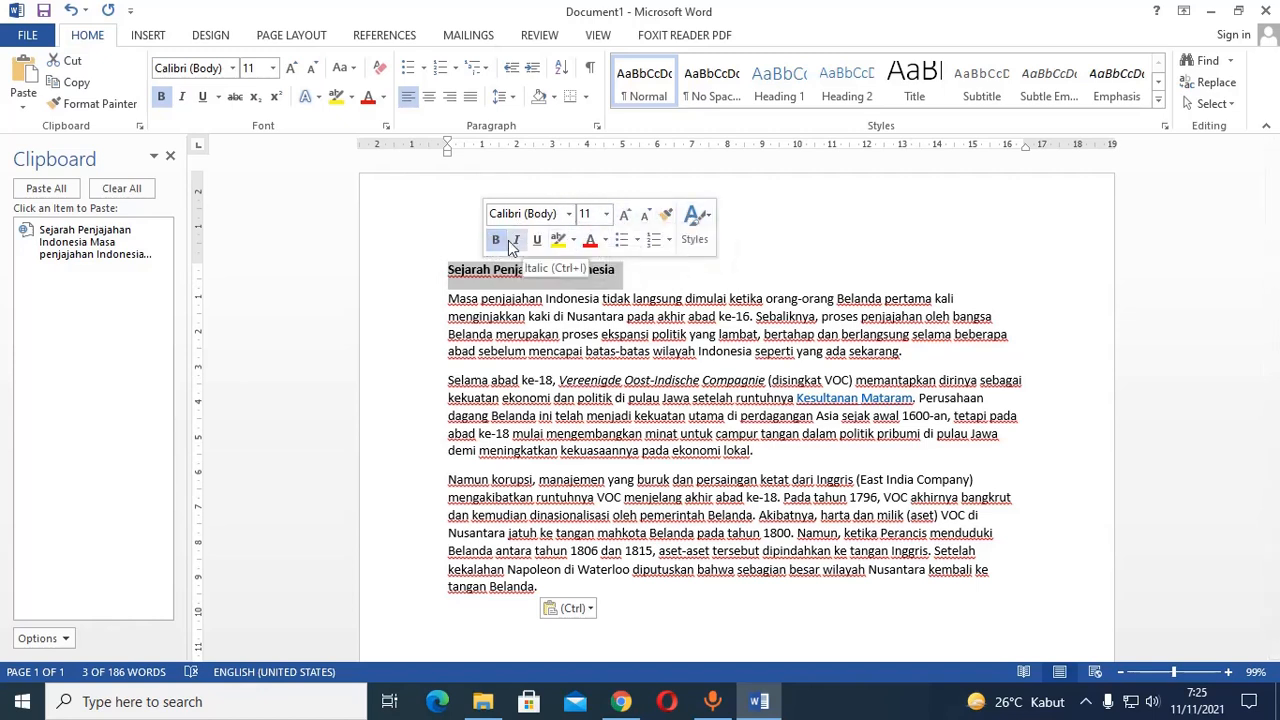
{"action": "left_click", "coordinate": [386, 127]}
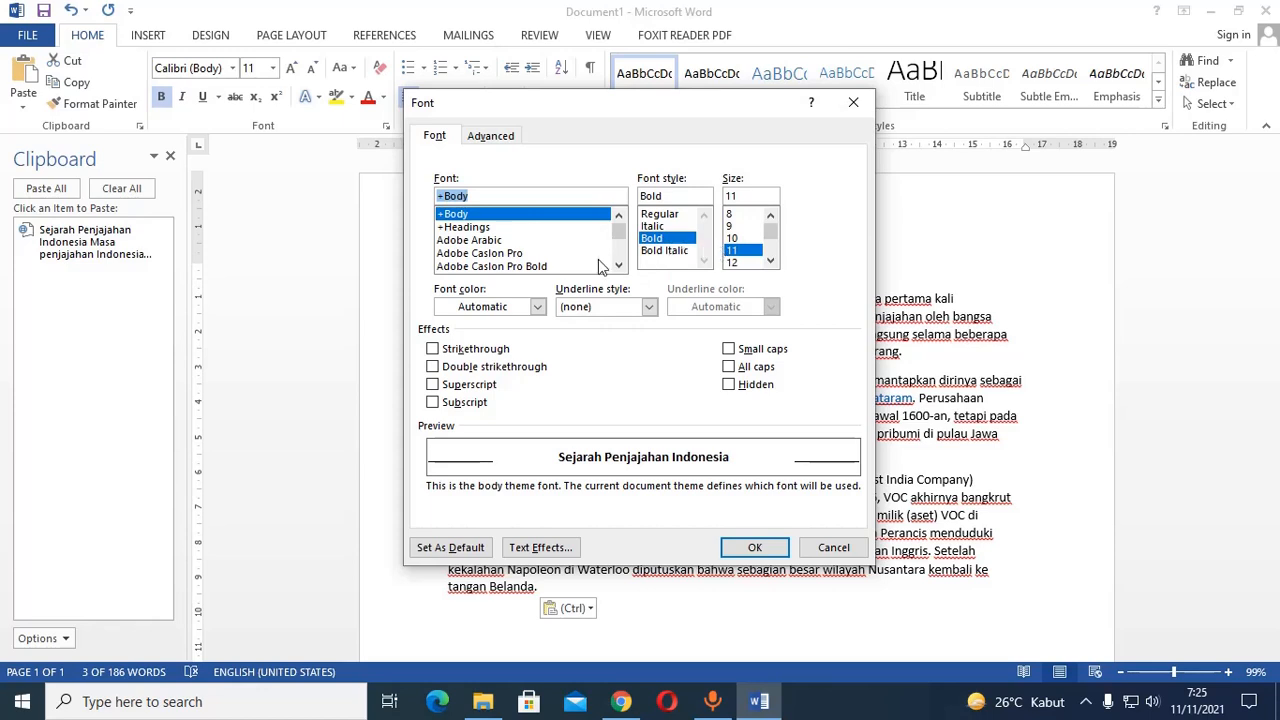
{"action": "left_click", "coordinate": [455, 359]}
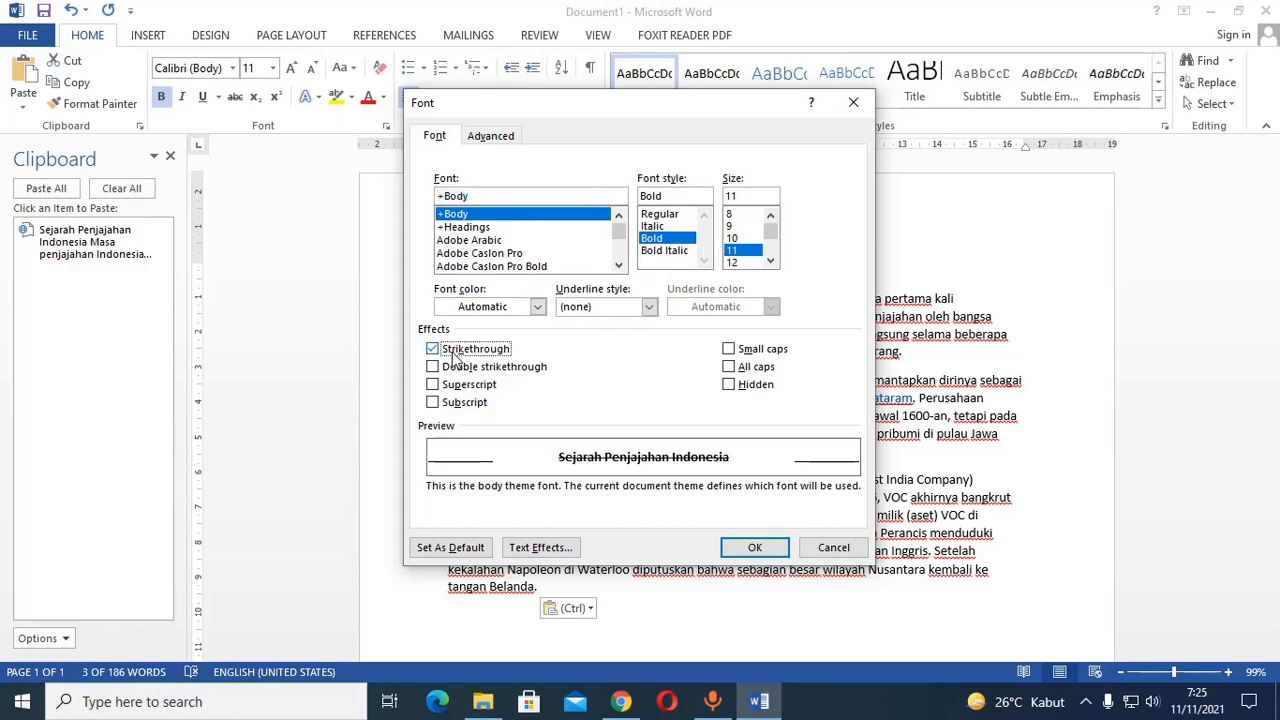
{"action": "left_click", "coordinate": [454, 355]}
{"action": "left_click", "coordinate": [470, 388]}
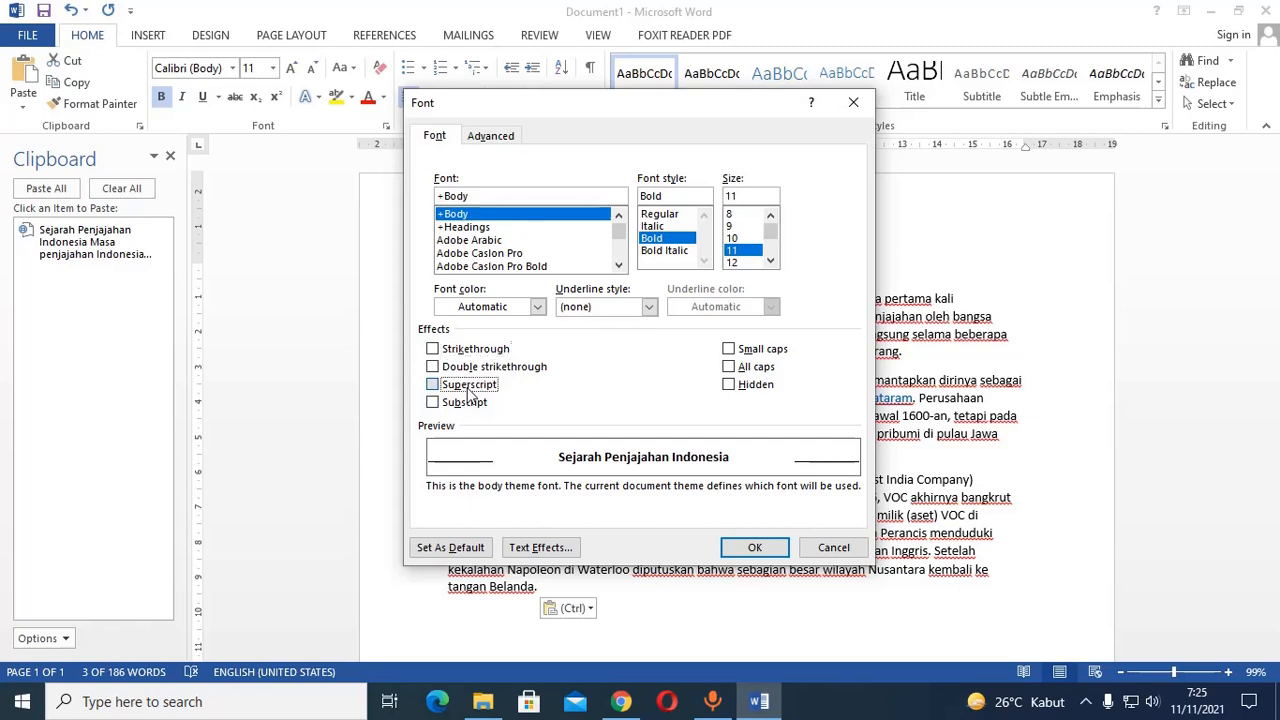
{"action": "left_click", "coordinate": [470, 388]}
{"action": "left_click", "coordinate": [833, 547]}
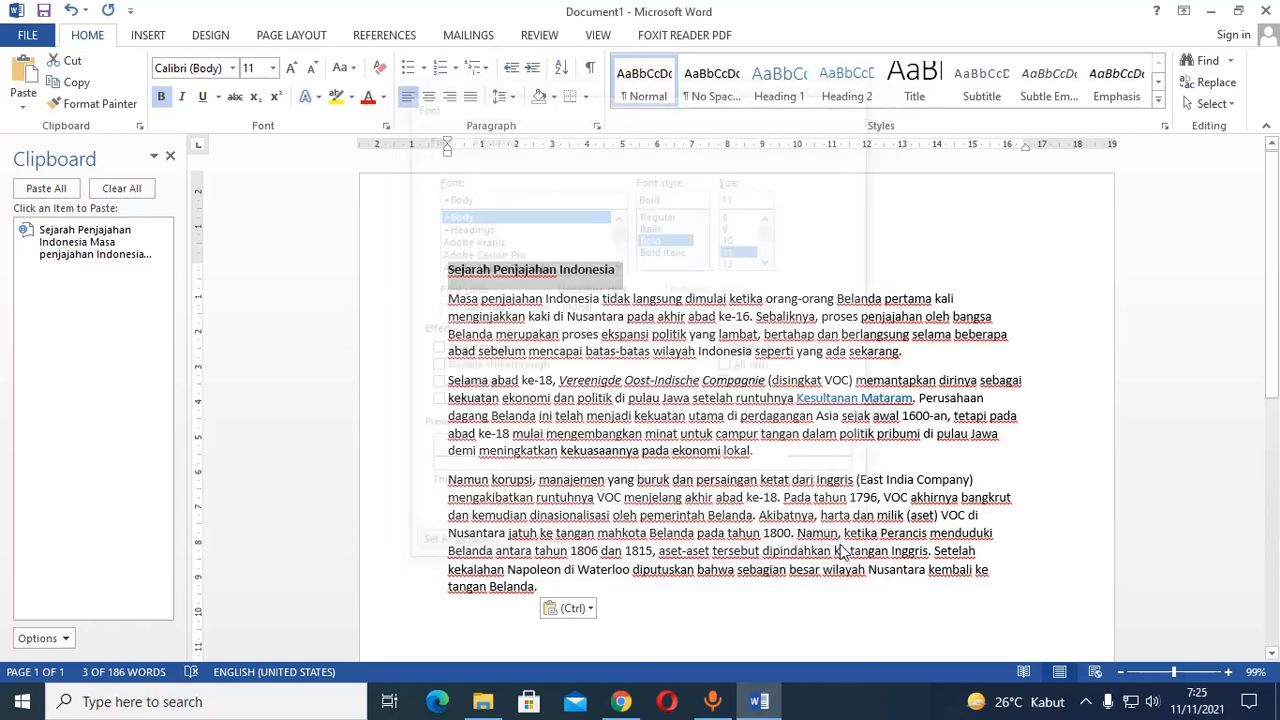
{"action": "right_click", "coordinate": [480, 270]}
{"action": "key", "text": "Escape"}
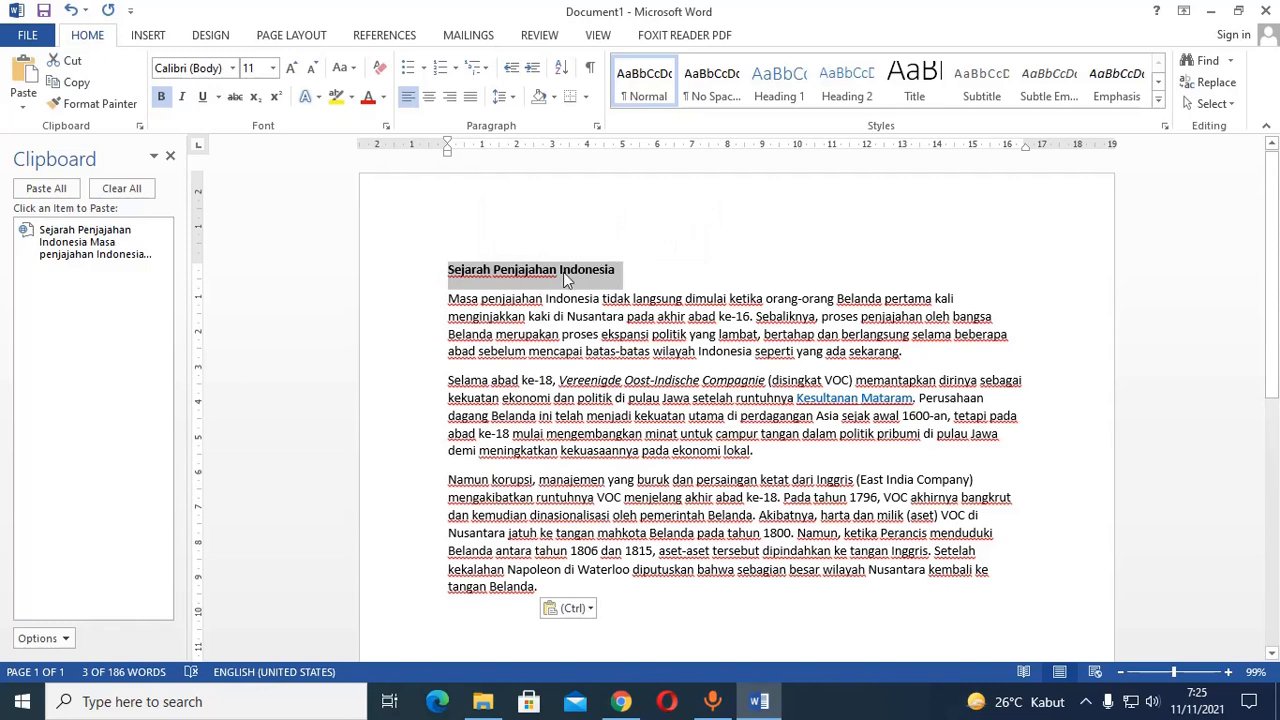
Try toggling bold, italic, underline and strikethrough on the title "Sejarah Penjajahan Indonesia", keeping it only bold.
{"action": "left_click", "coordinate": [160, 97]}
{"action": "left_click", "coordinate": [160, 97]}
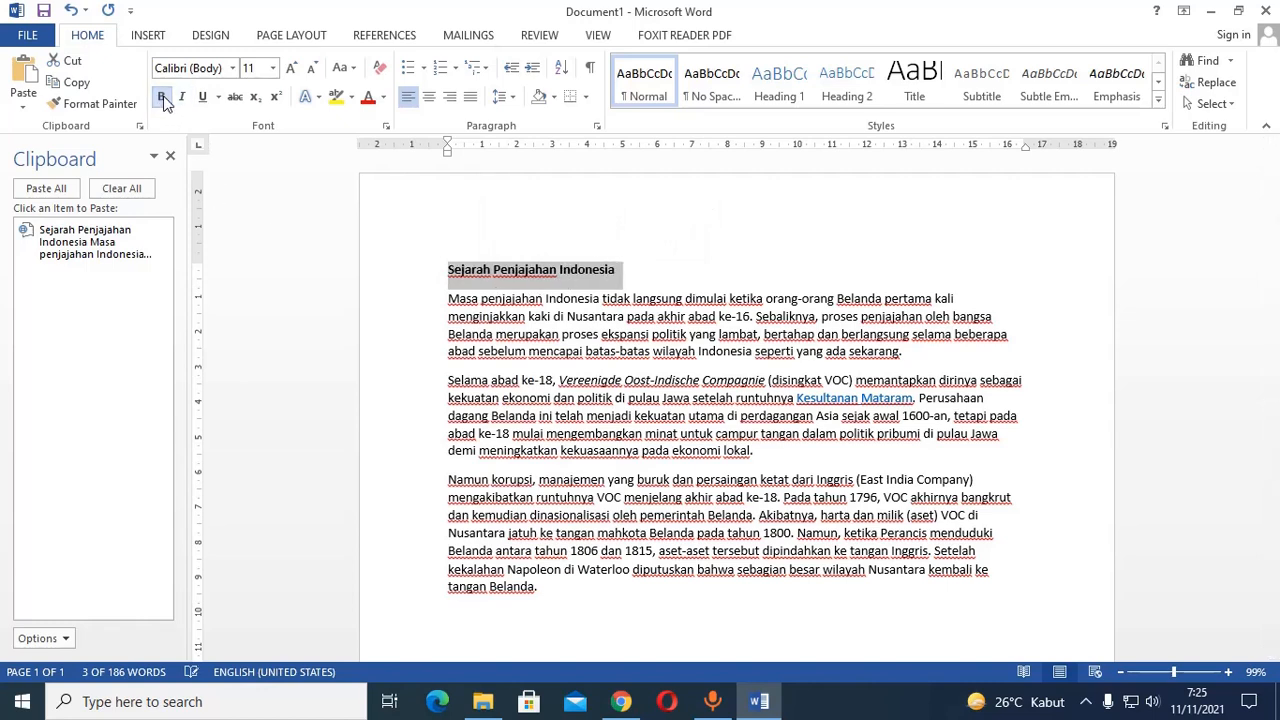
{"action": "left_click", "coordinate": [182, 97]}
{"action": "left_click", "coordinate": [182, 97]}
{"action": "left_click", "coordinate": [203, 97]}
{"action": "left_click", "coordinate": [203, 97]}
{"action": "left_click", "coordinate": [237, 98]}
Increase the font size of the title "Sejarah Penjajahan Indonesia" to 14.
{"action": "left_click", "coordinate": [293, 70]}
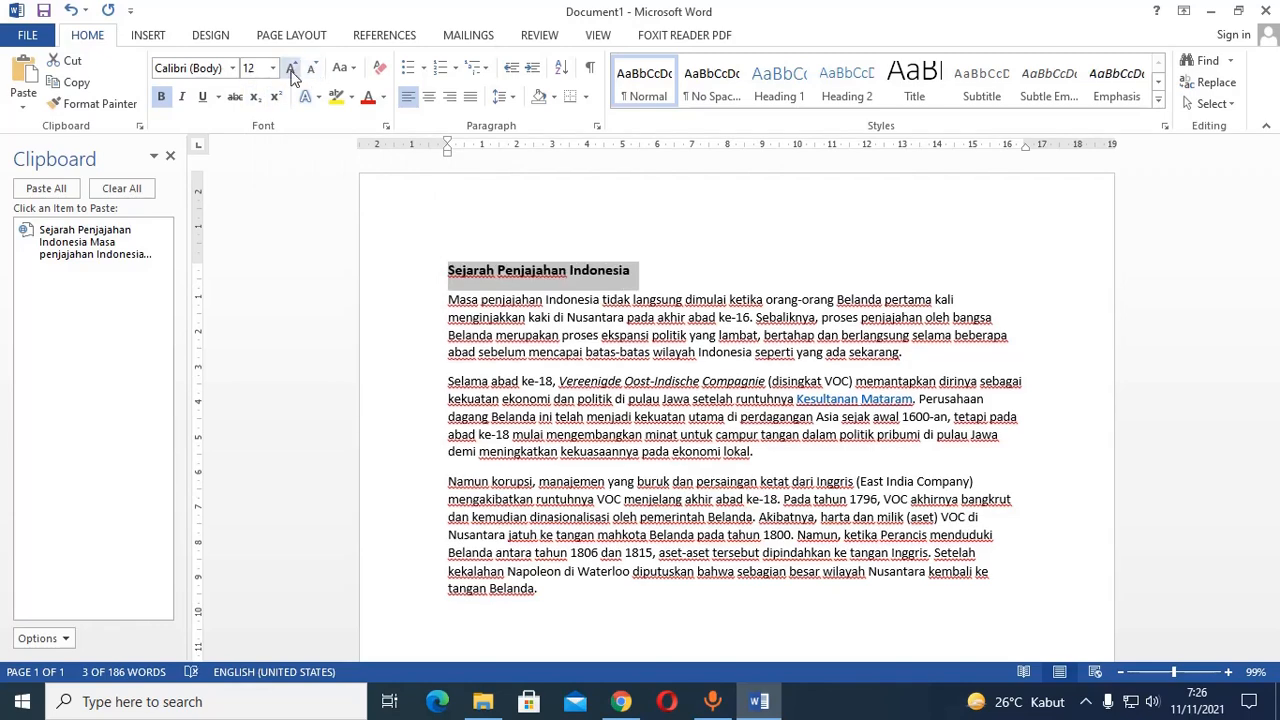
{"action": "left_click", "coordinate": [292, 70]}
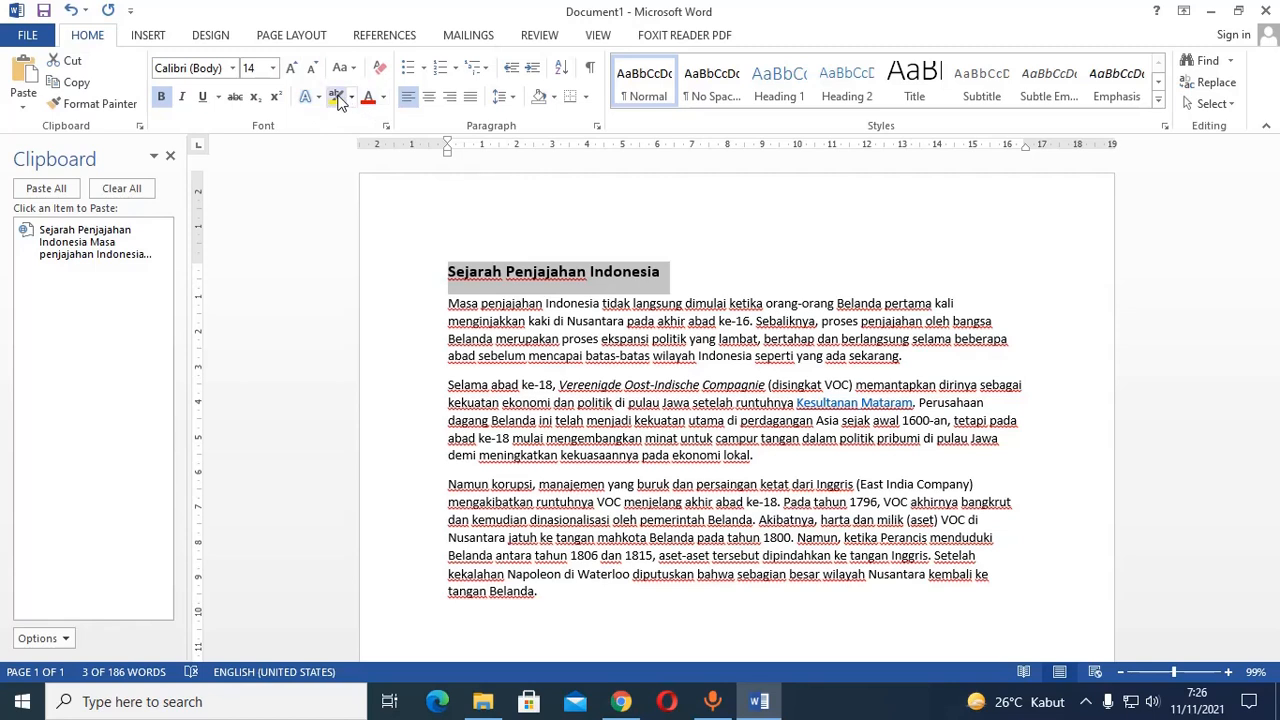
Highlight the title "Sejarah Penjajahan Indonesia" in yellow and remove the highlight again with No Color.
{"action": "left_click", "coordinate": [337, 98]}
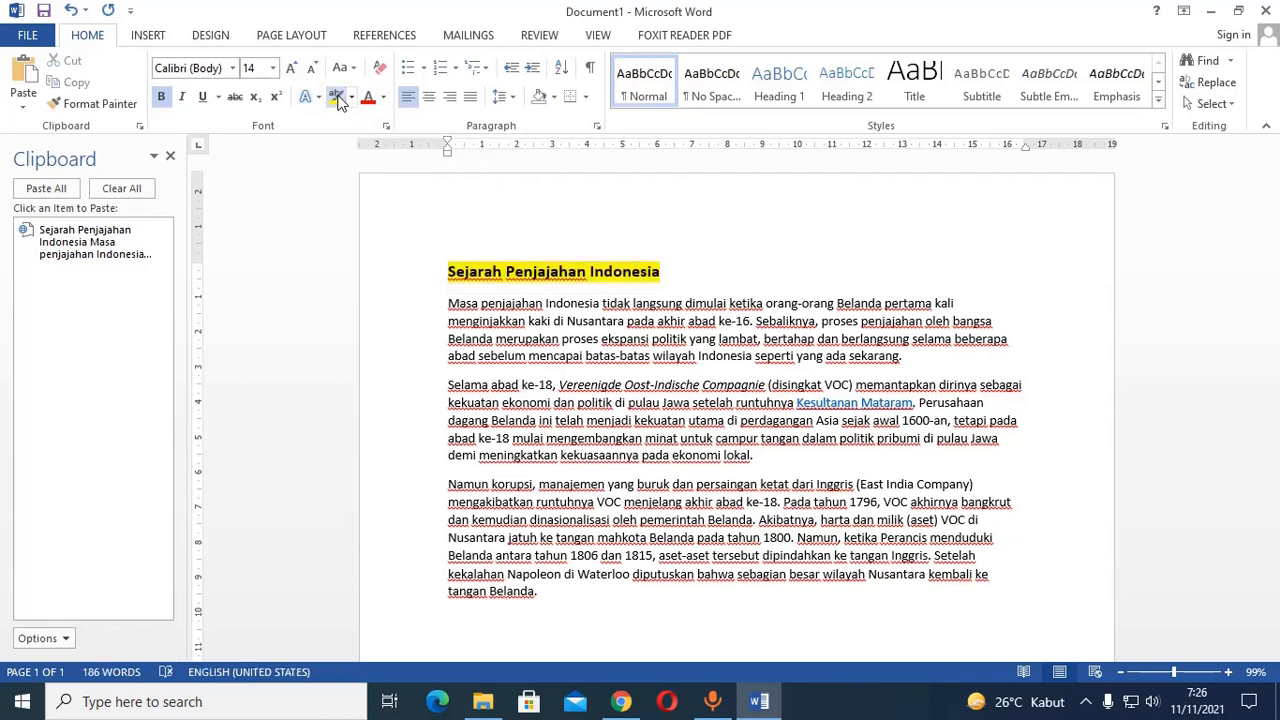
{"action": "left_click", "coordinate": [352, 97]}
{"action": "left_click", "coordinate": [337, 98]}
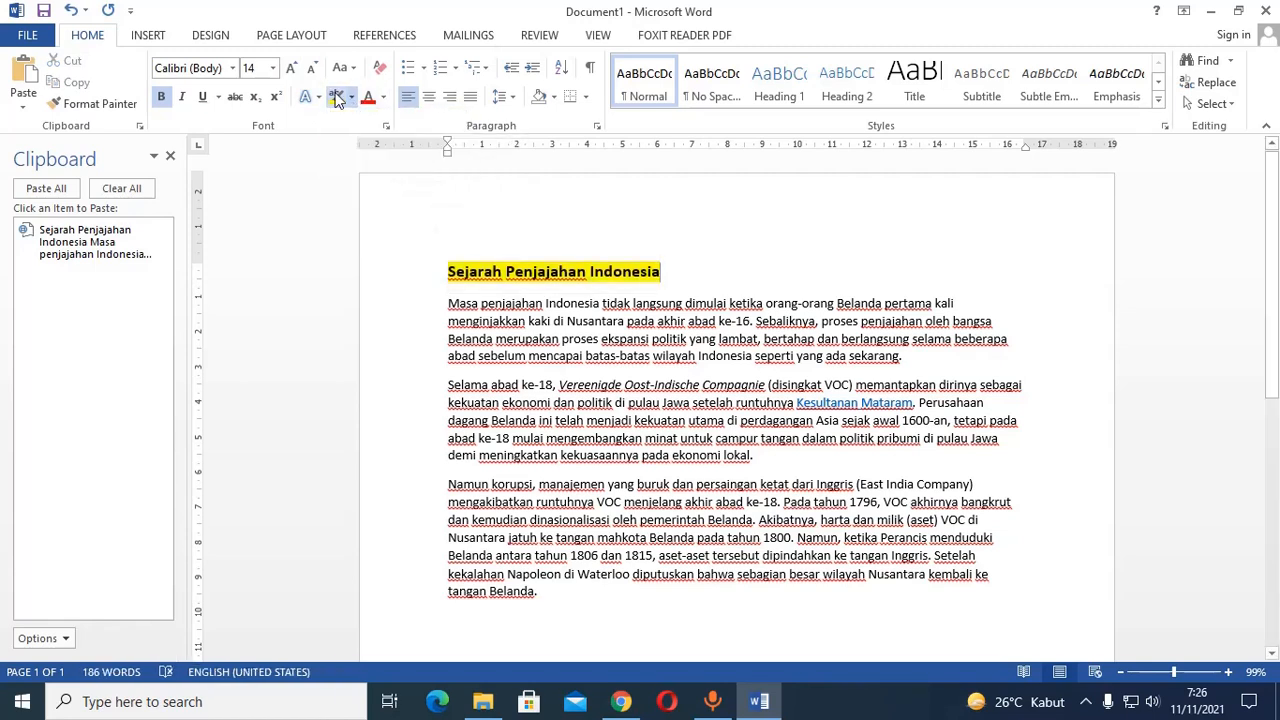
{"action": "left_click", "coordinate": [352, 97]}
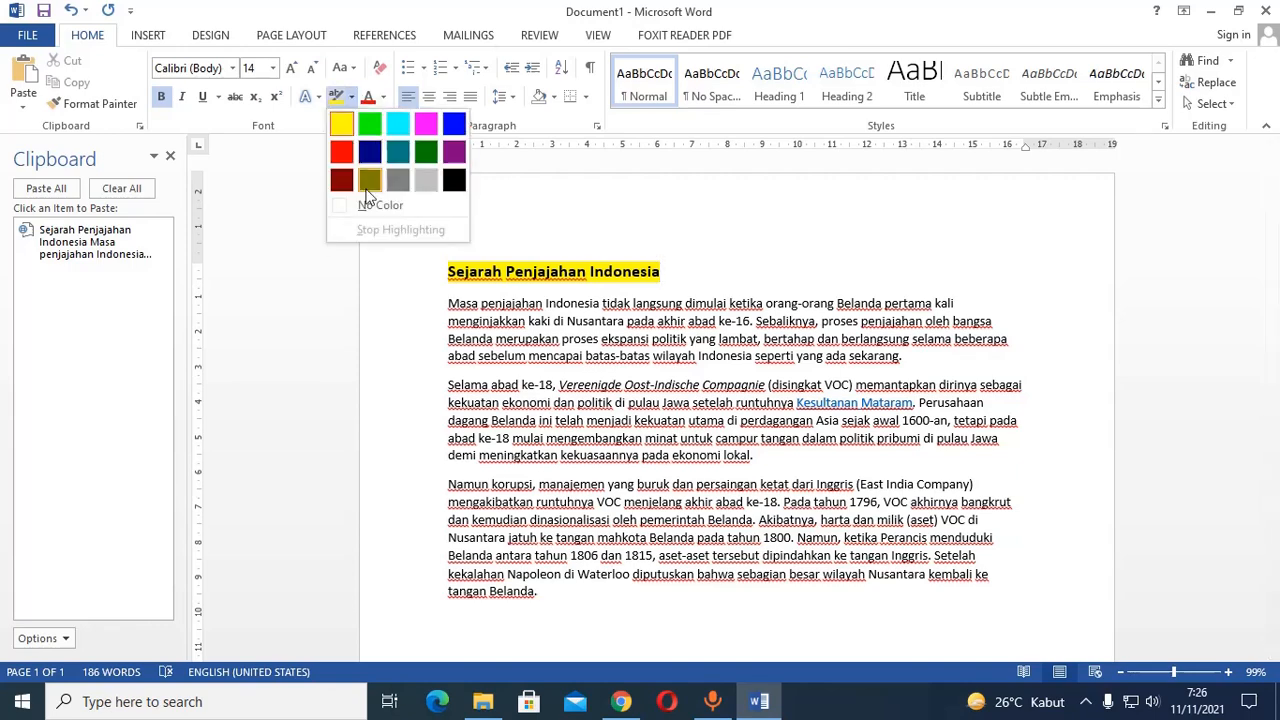
{"action": "left_click", "coordinate": [368, 206]}
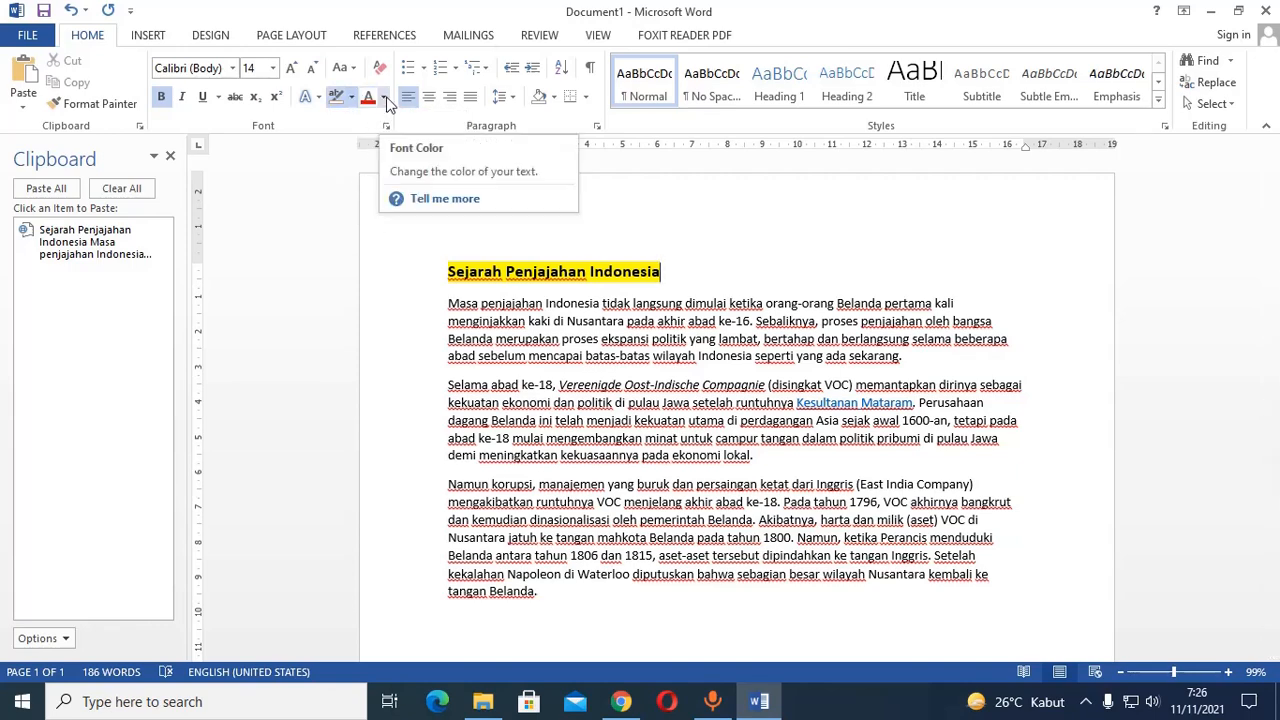
{"action": "left_click", "coordinate": [384, 98]}
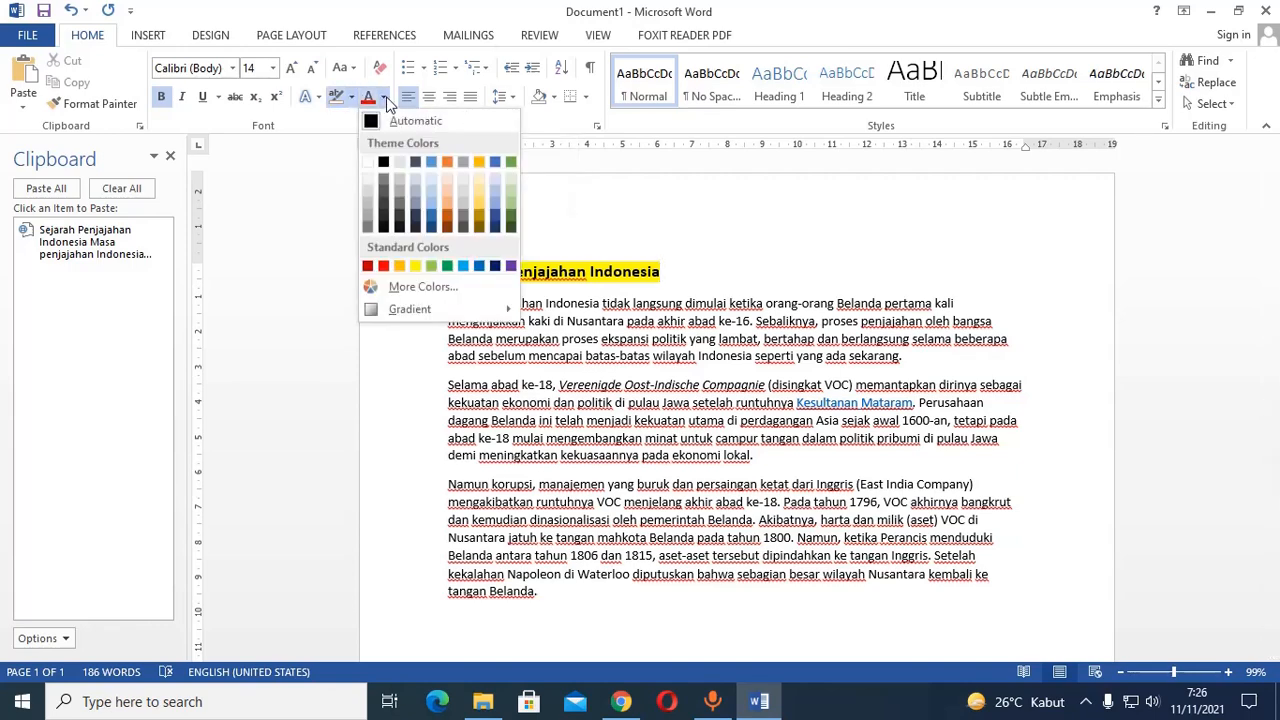
{"action": "left_click", "coordinate": [430, 161]}
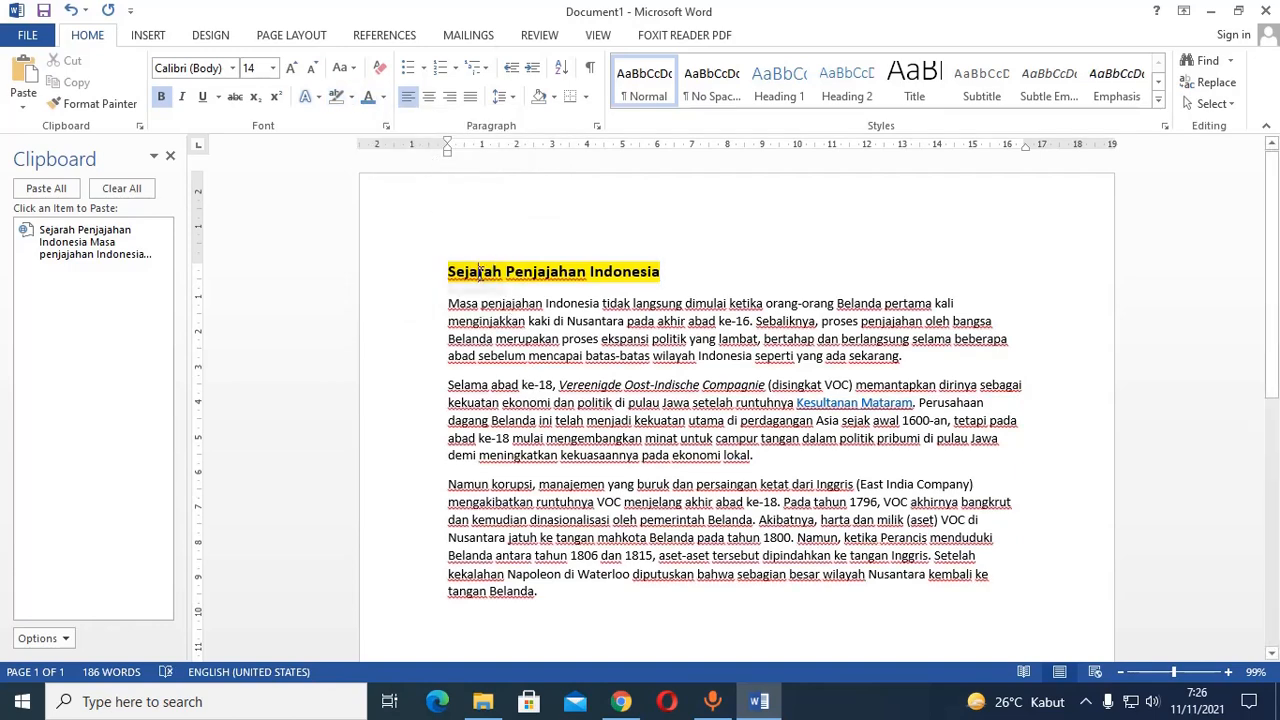
{"action": "triple_click", "coordinate": [480, 275]}
{"action": "left_click", "coordinate": [351, 96]}
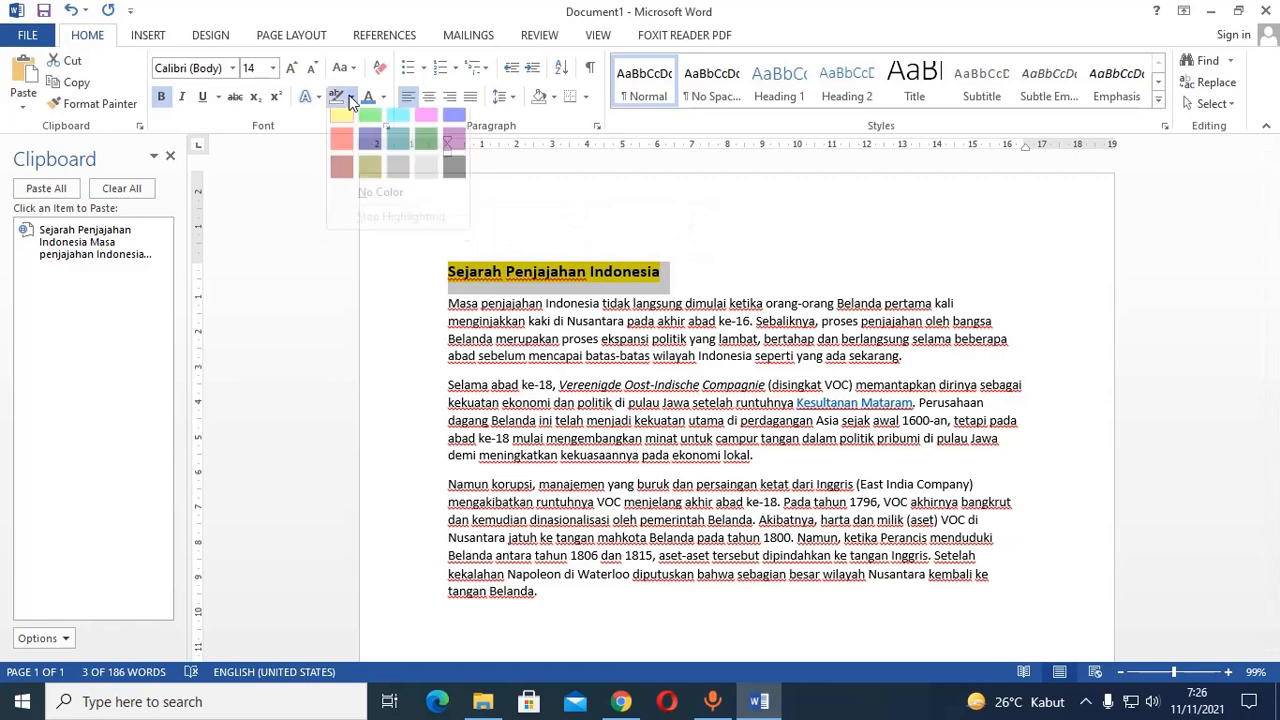
{"action": "left_click", "coordinate": [388, 210]}
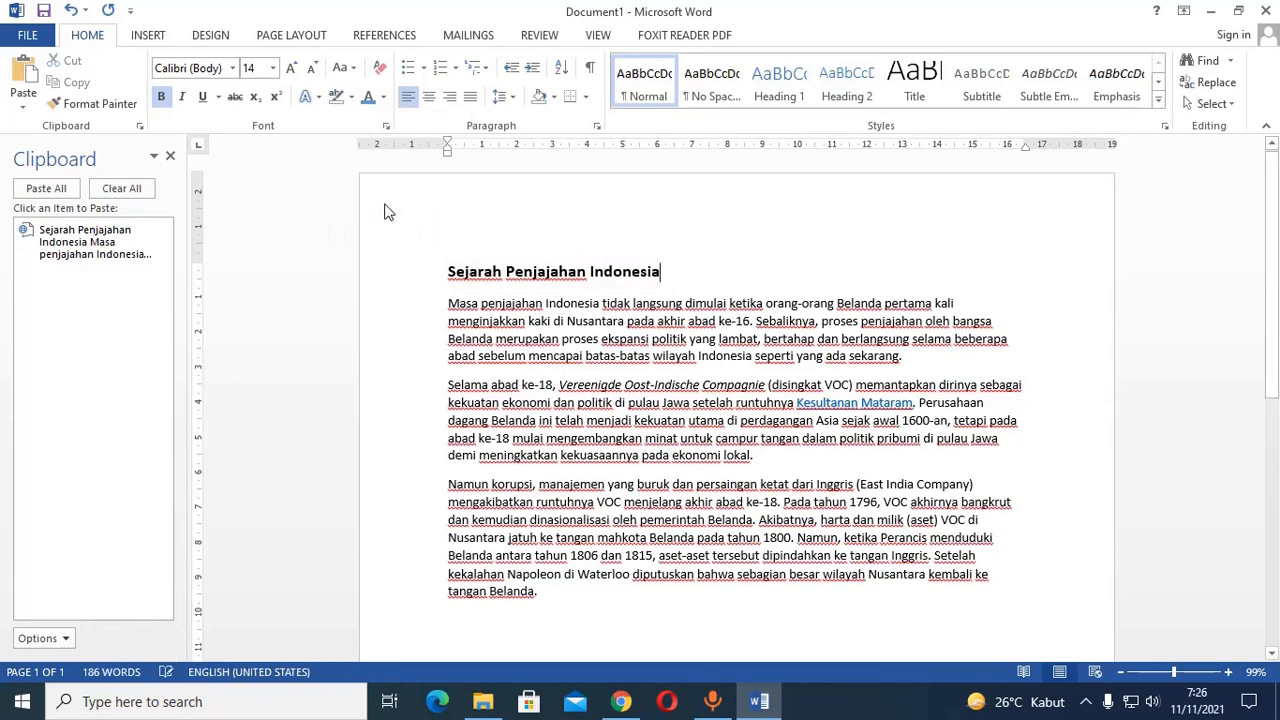
Try a blue font color on the title "Sejarah Penjajahan Indonesia" and reset it to Automatic.
{"action": "triple_click", "coordinate": [486, 272]}
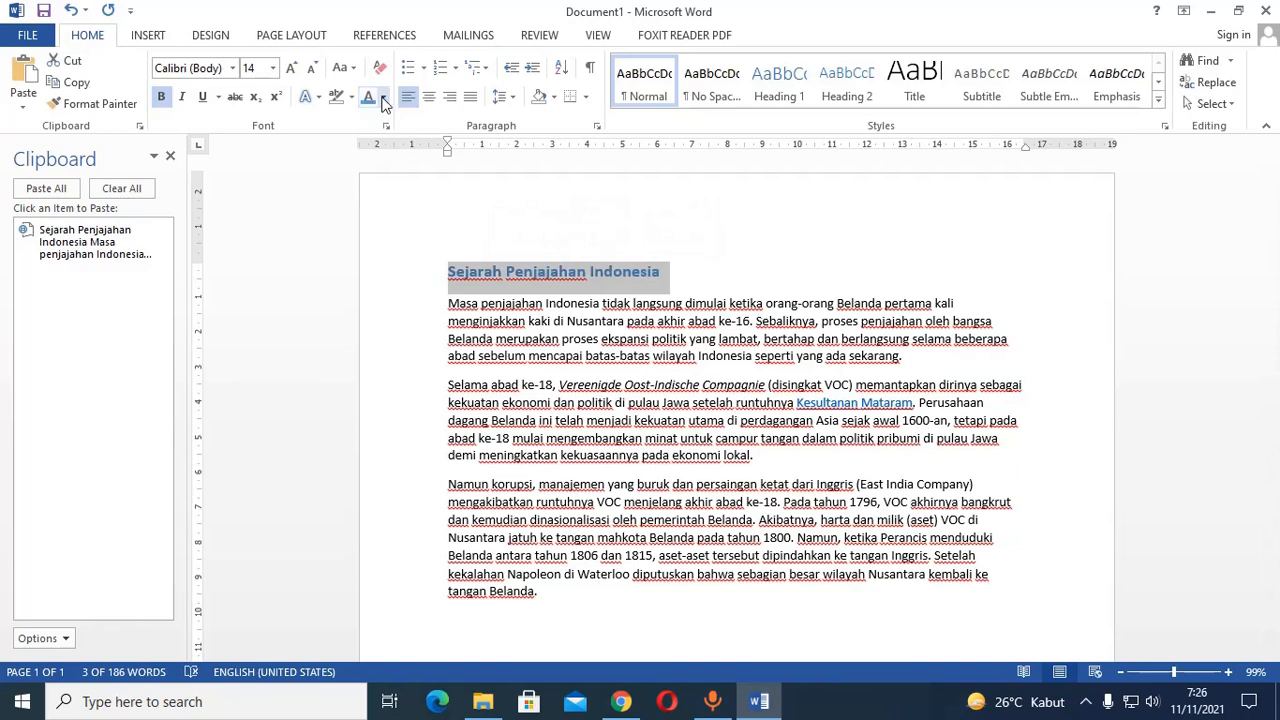
{"action": "left_click", "coordinate": [383, 97]}
{"action": "left_click", "coordinate": [383, 130]}
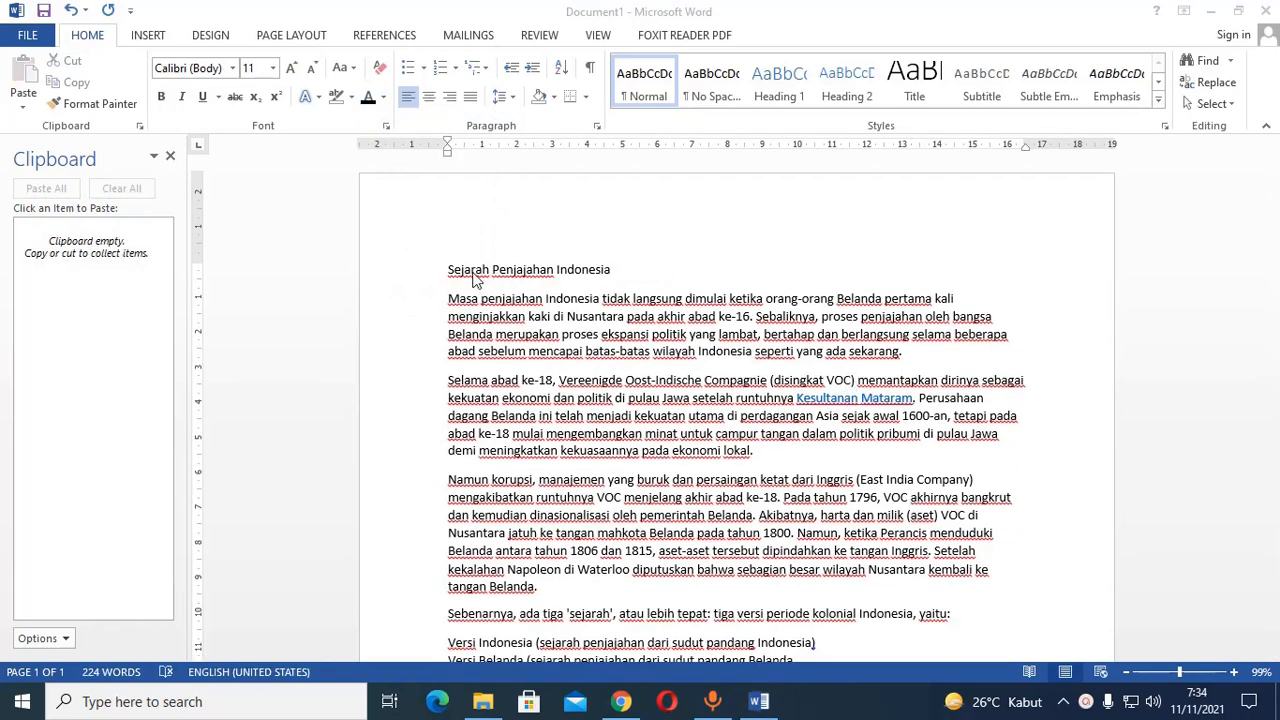
Browse the fonts for the title "Sejarah Penjajahan Indonesia", try choosing Times New Roman, and set its font size to 12.
{"action": "triple_click", "coordinate": [476, 272]}
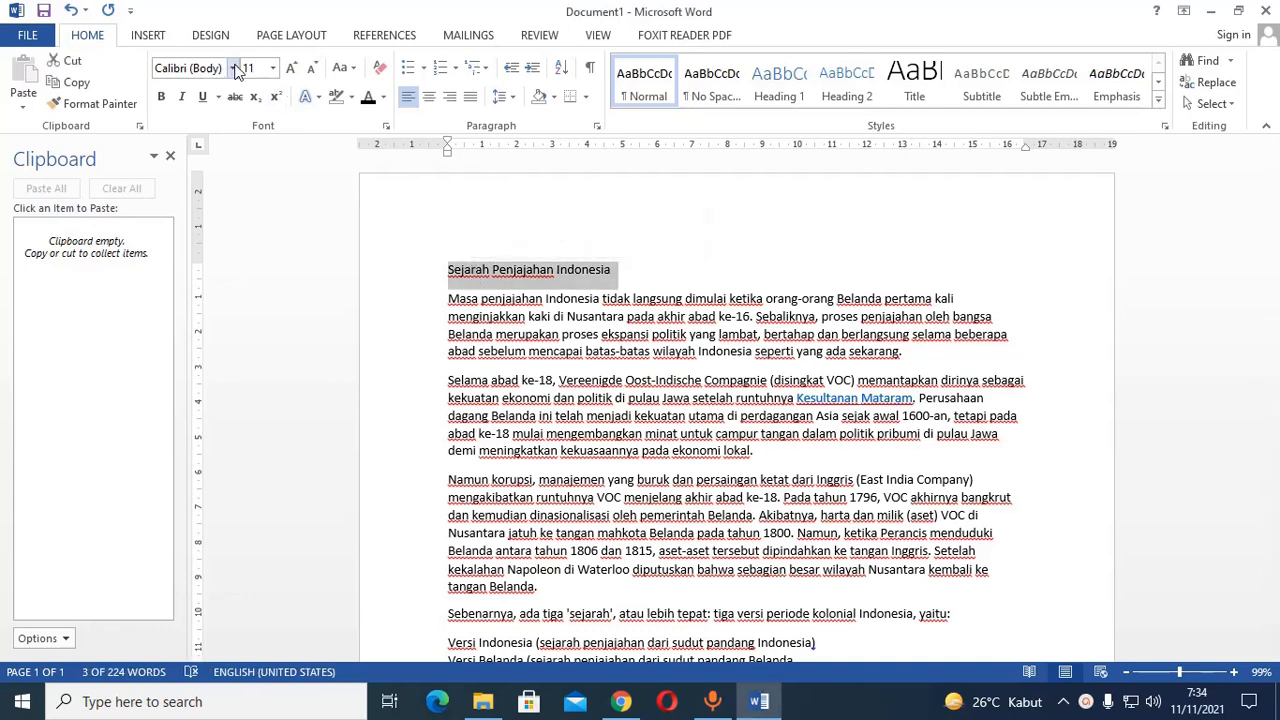
{"action": "left_click", "coordinate": [234, 68]}
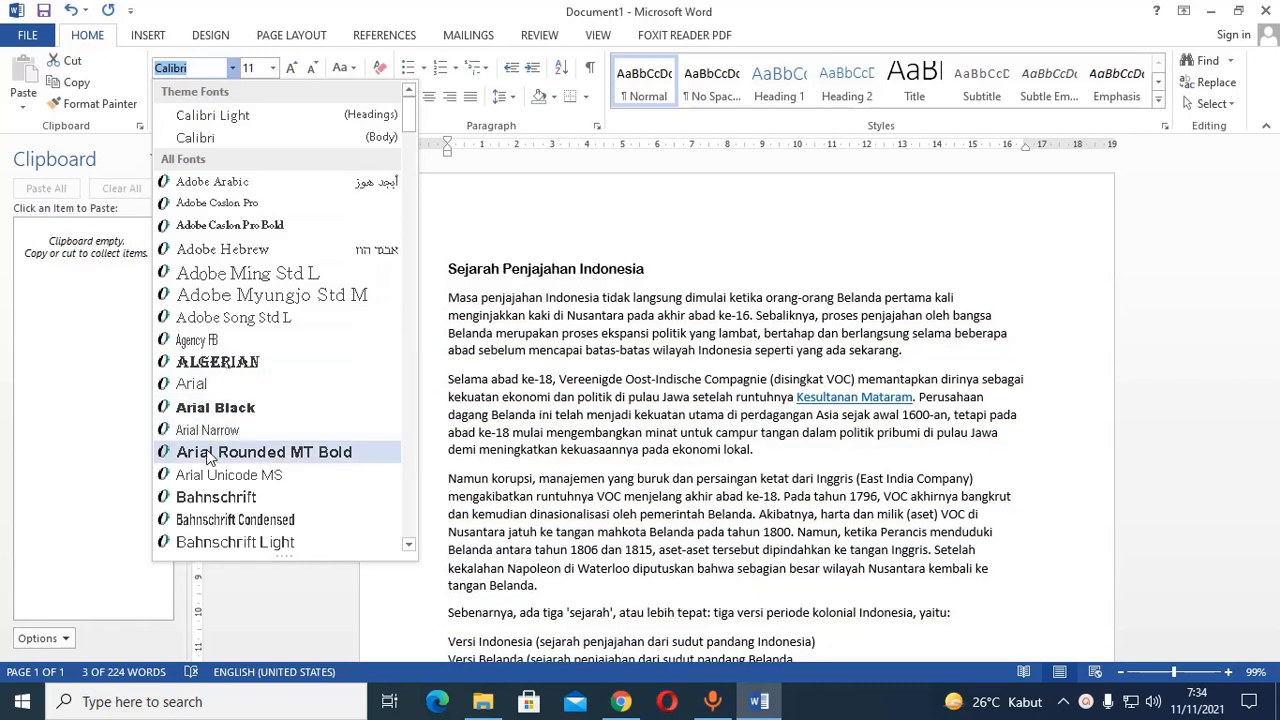
{"action": "scroll", "coordinate": [205, 250], "scroll_direction": "down", "scroll_amount": 15}
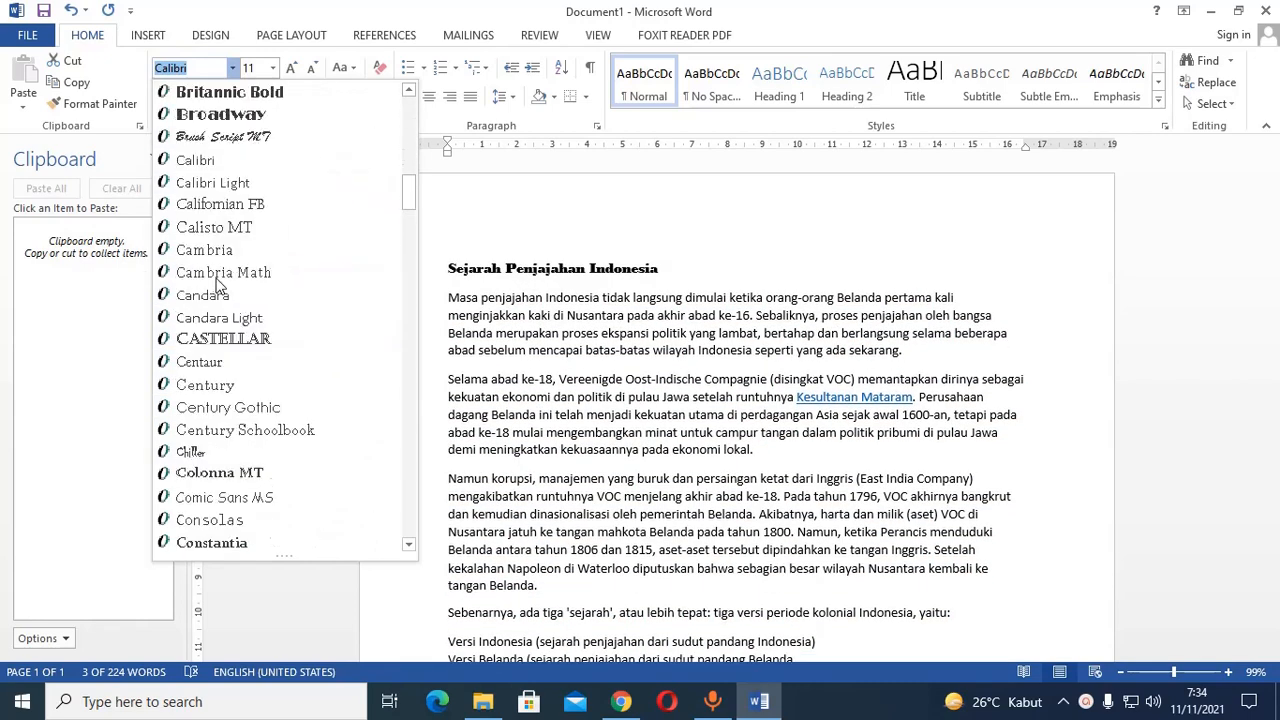
{"action": "scroll", "coordinate": [212, 262], "scroll_direction": "up", "scroll_amount": 5}
{"action": "scroll", "coordinate": [212, 262], "scroll_direction": "up", "scroll_amount": 10}
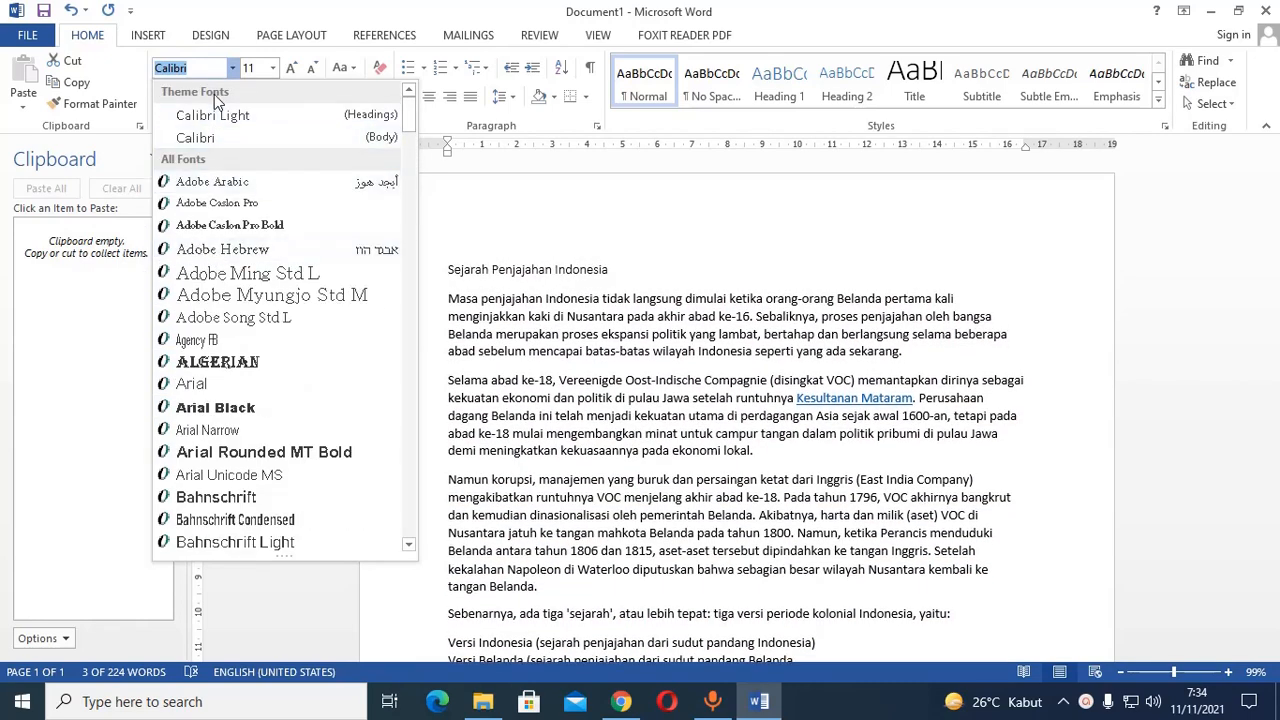
{"action": "scroll", "coordinate": [240, 260], "scroll_direction": "down", "scroll_amount": 6}
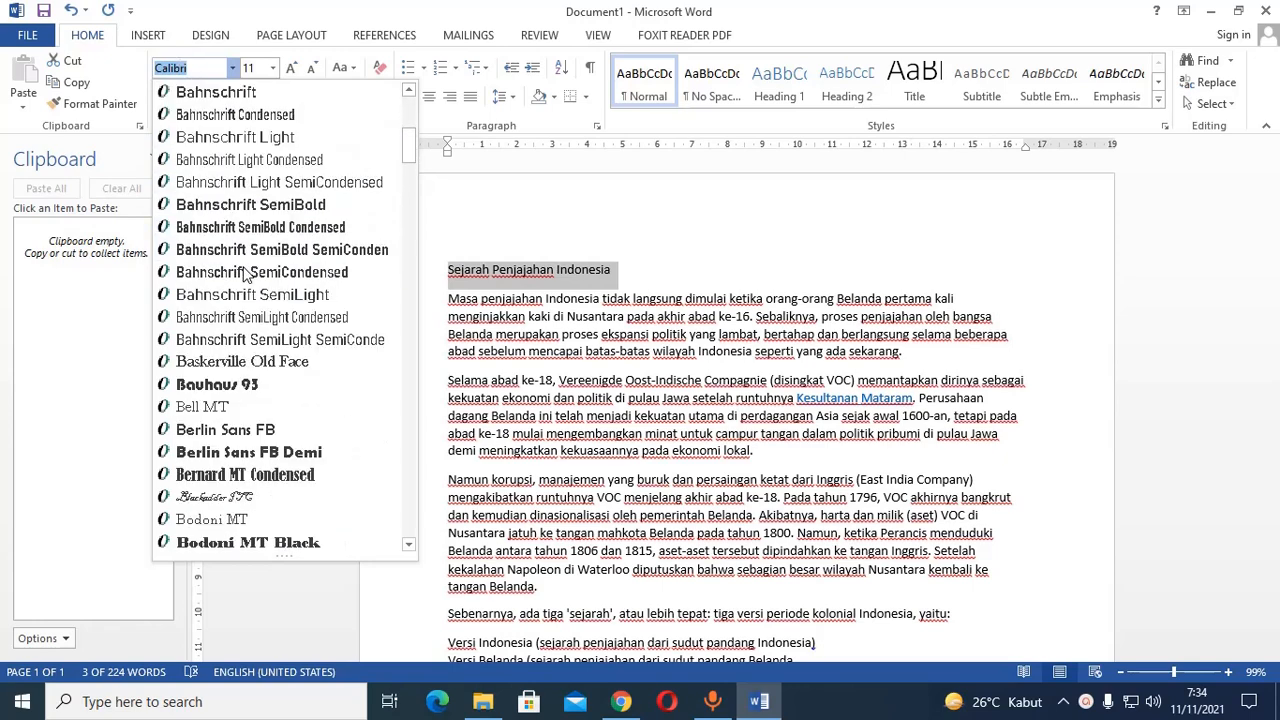
{"action": "scroll", "coordinate": [243, 275], "scroll_direction": "down", "scroll_amount": 14}
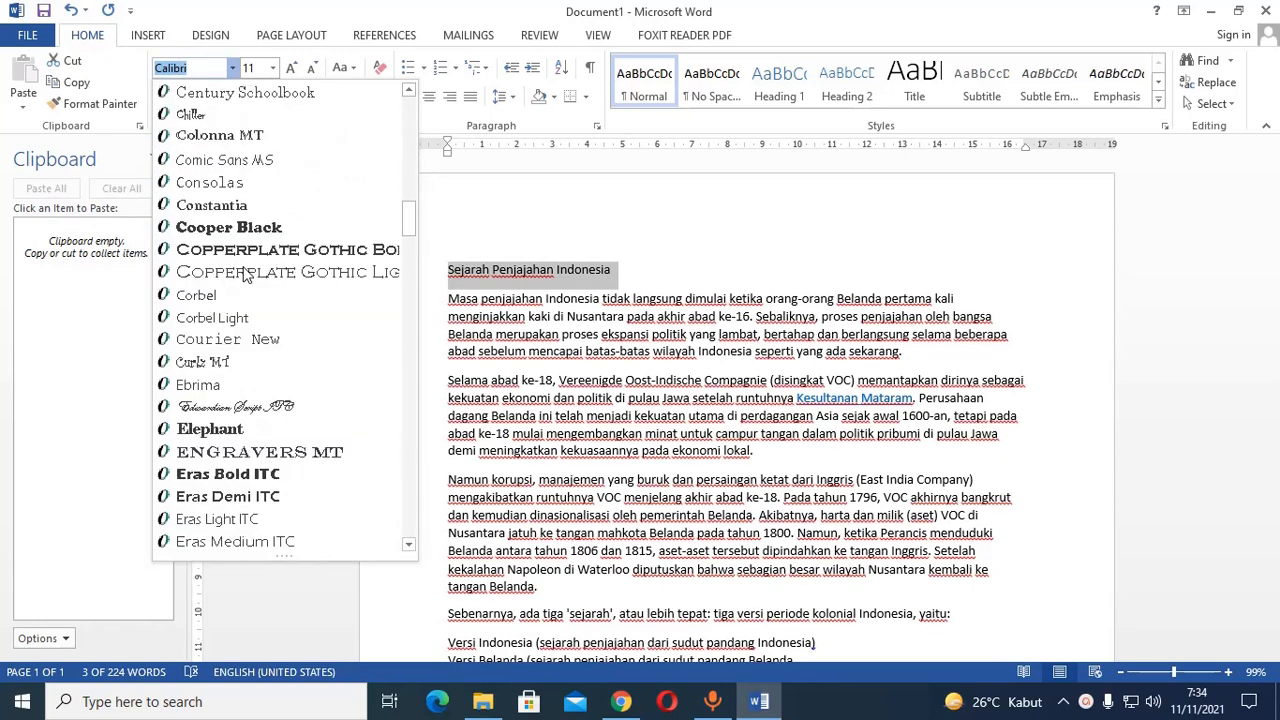
{"action": "type", "text": "T"}
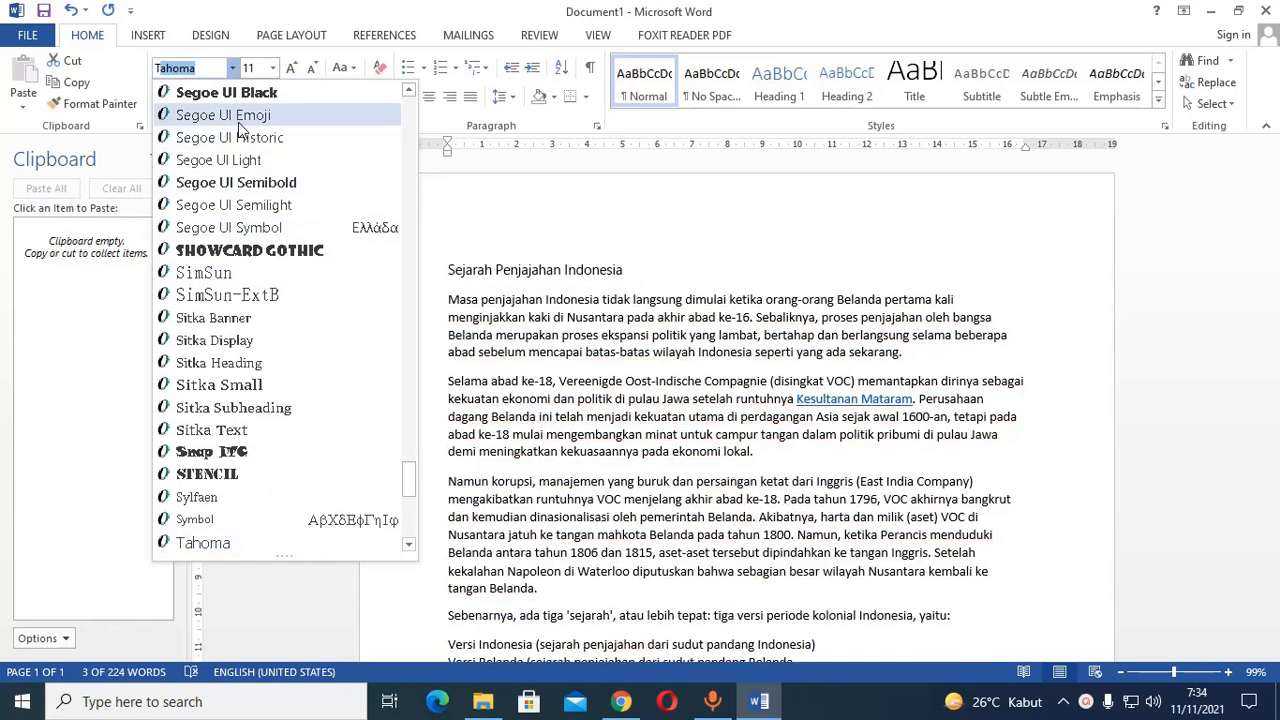
{"action": "type", "text": "imes New Ro"}
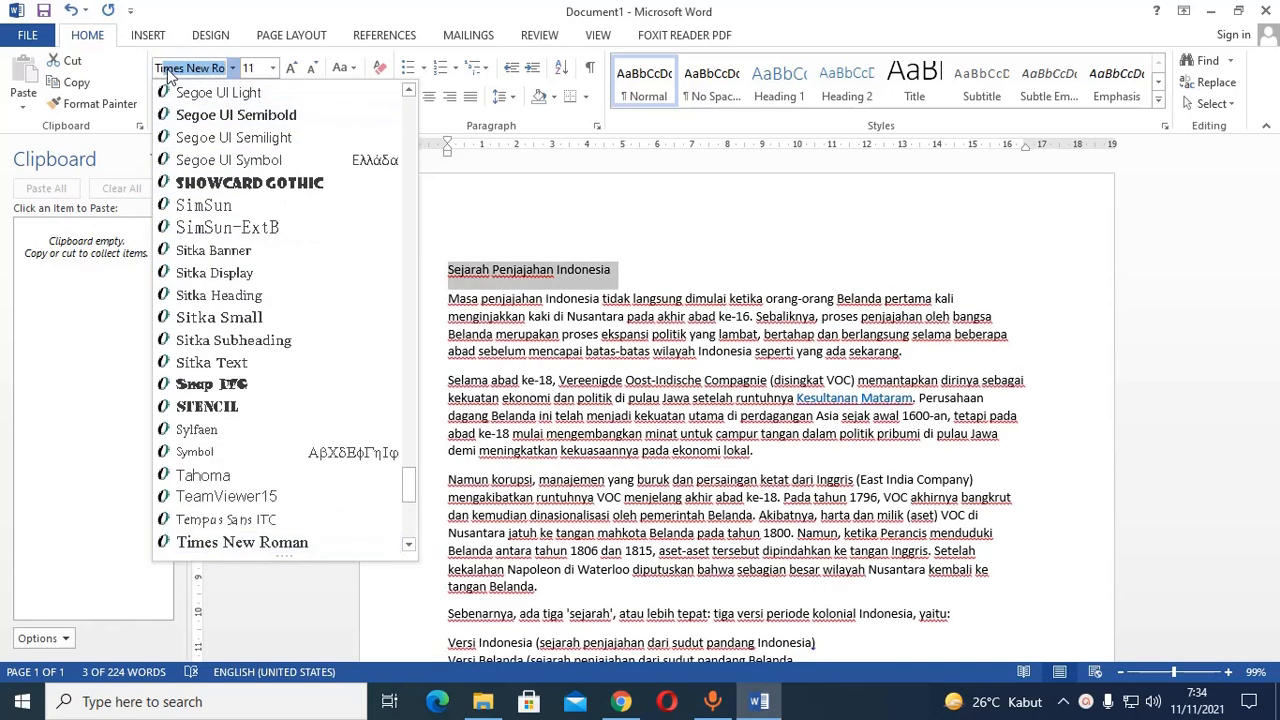
{"action": "left_click", "coordinate": [215, 69]}
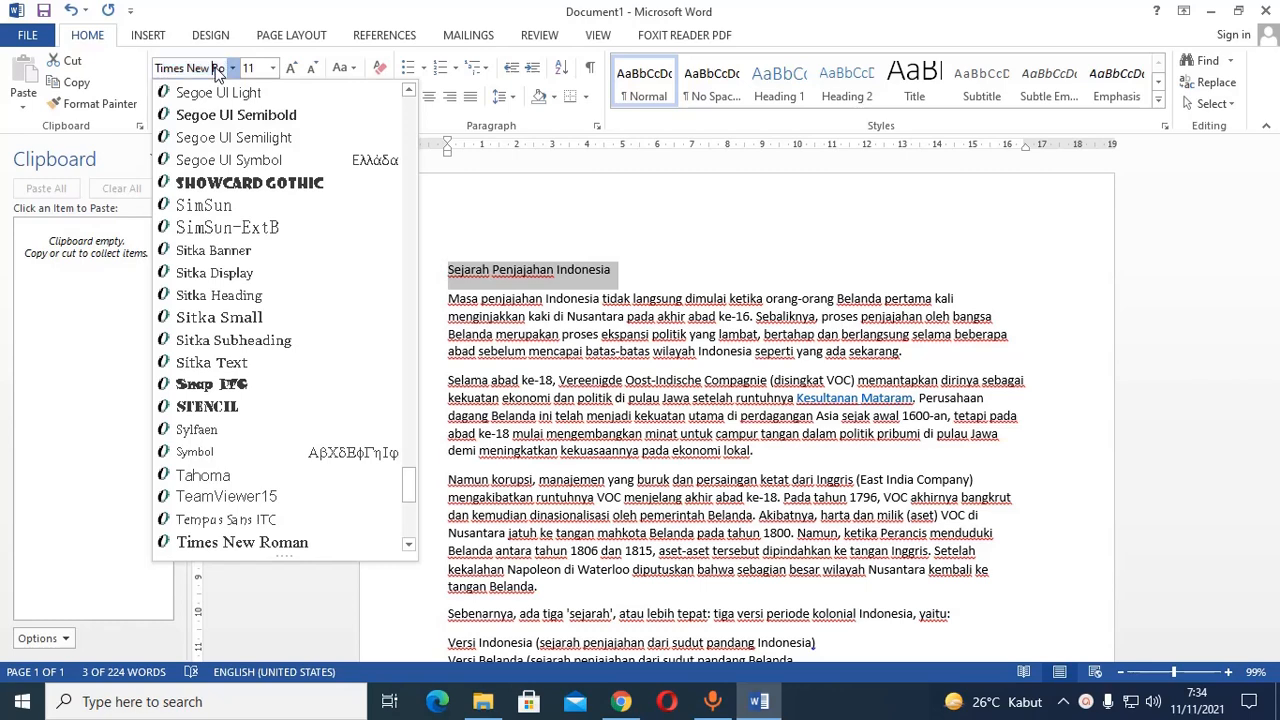
{"action": "left_click", "coordinate": [271, 70]}
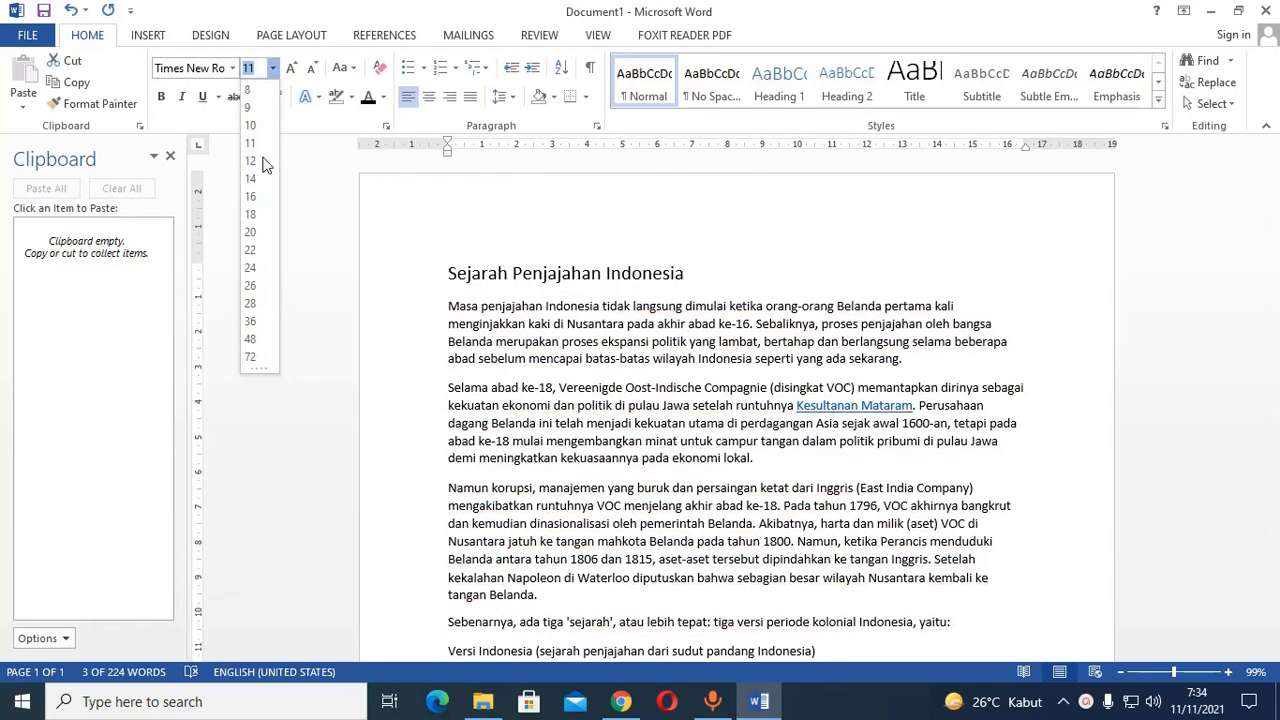
{"action": "left_click", "coordinate": [251, 162]}
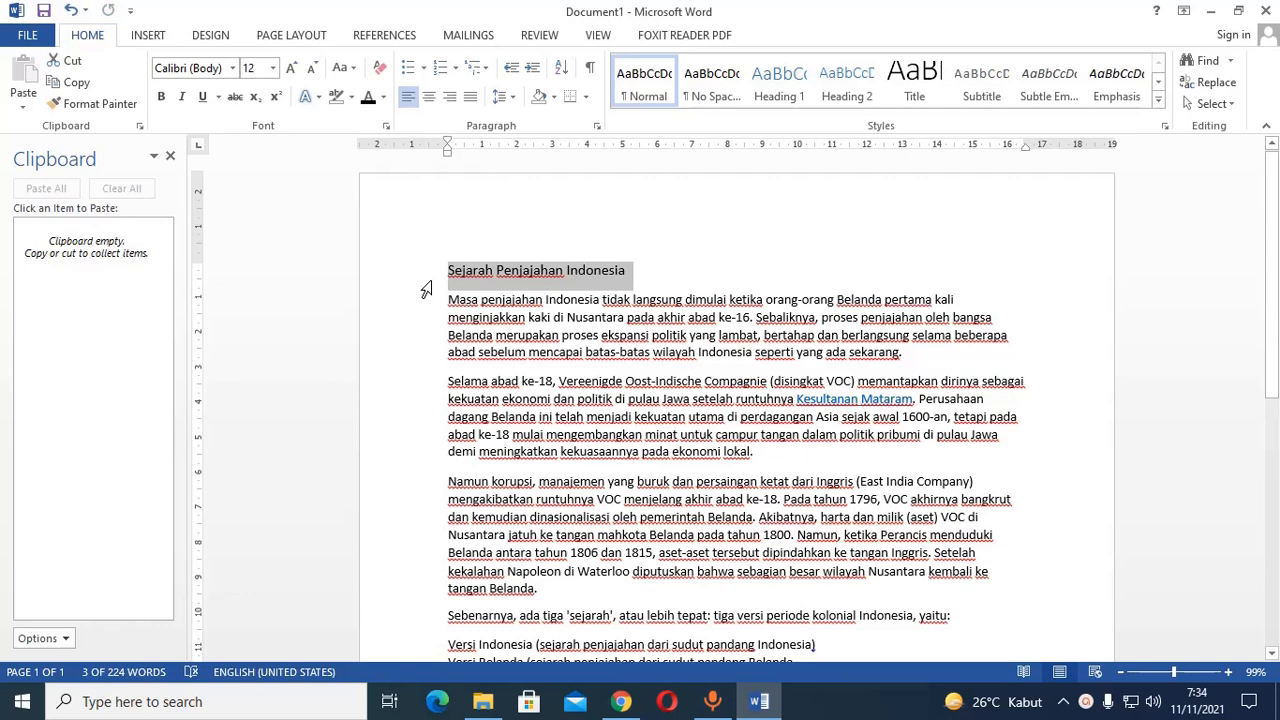
Format the entire document text in Times New Roman at font size 12.
{"action": "triple_click", "coordinate": [426, 290]}
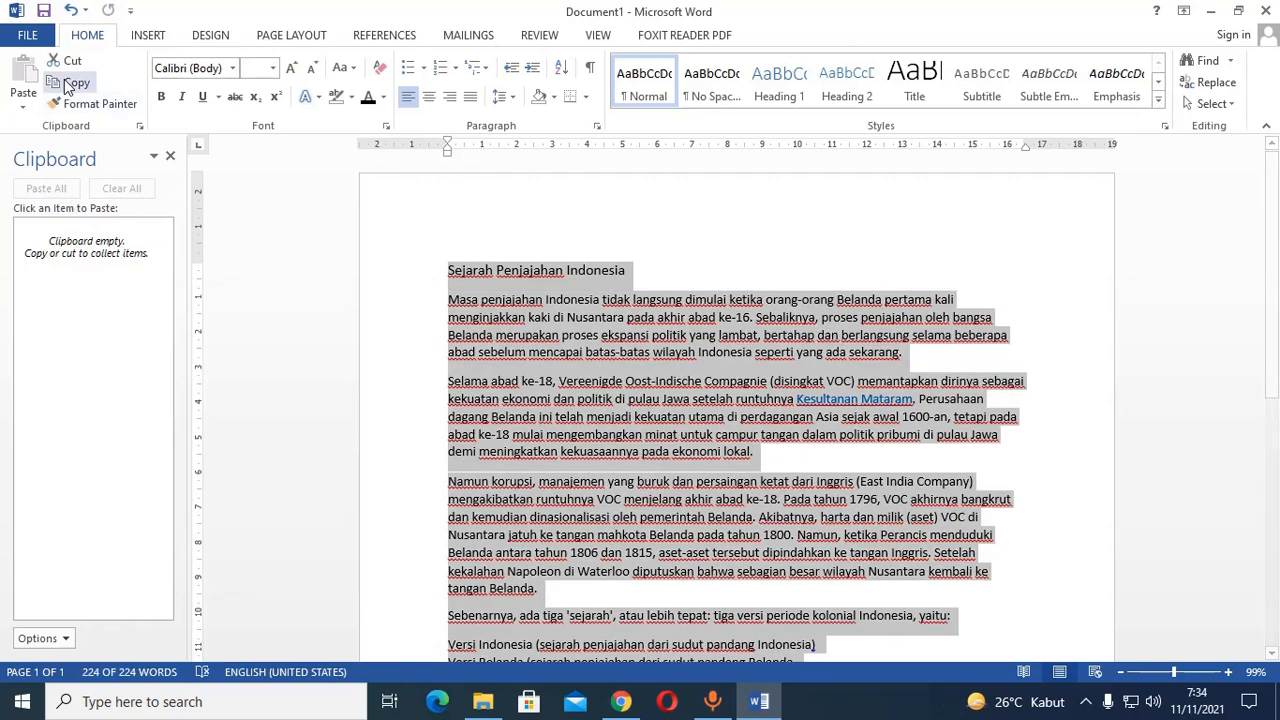
{"action": "left_click", "coordinate": [234, 70]}
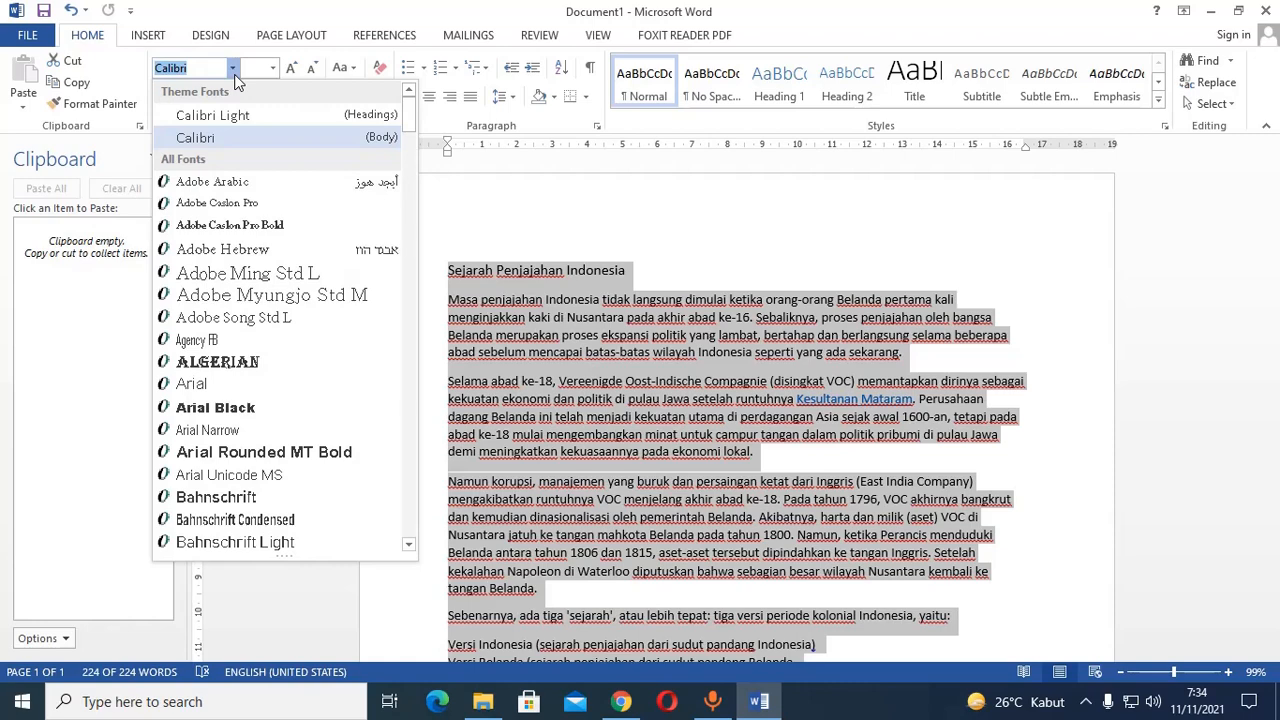
{"action": "type", "text": "T"}
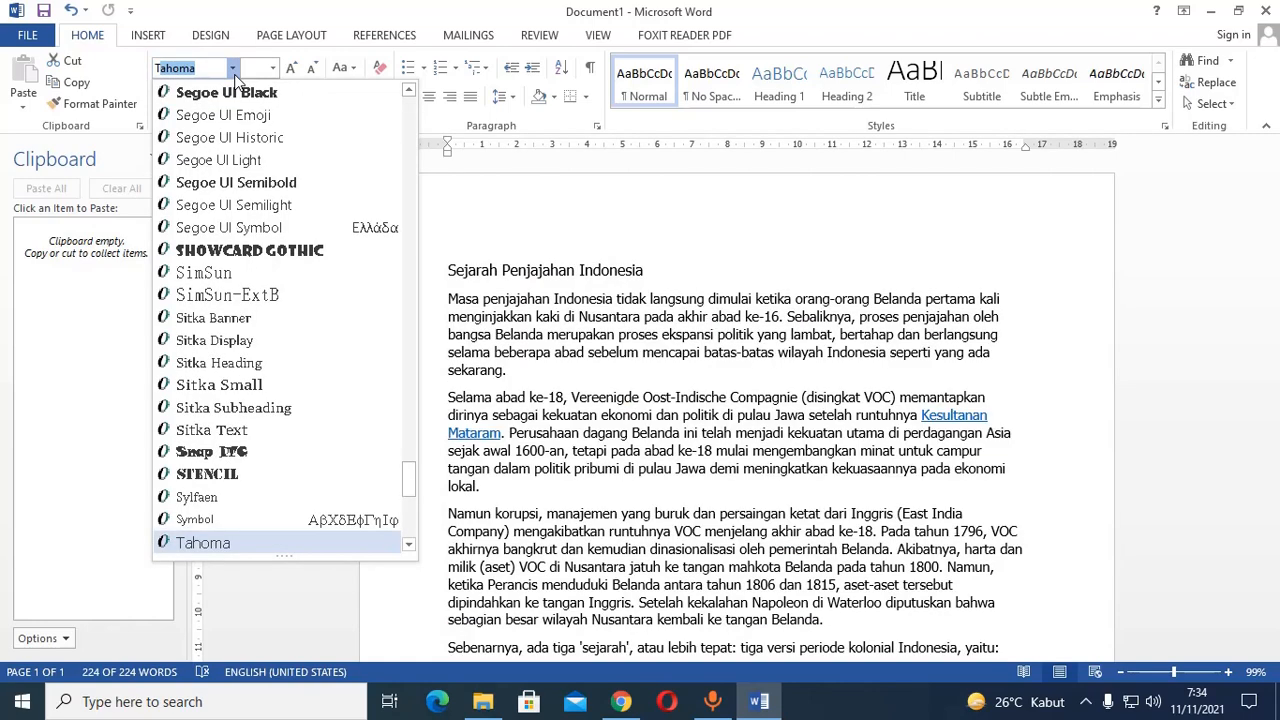
{"action": "type", "text": "imes New Ro"}
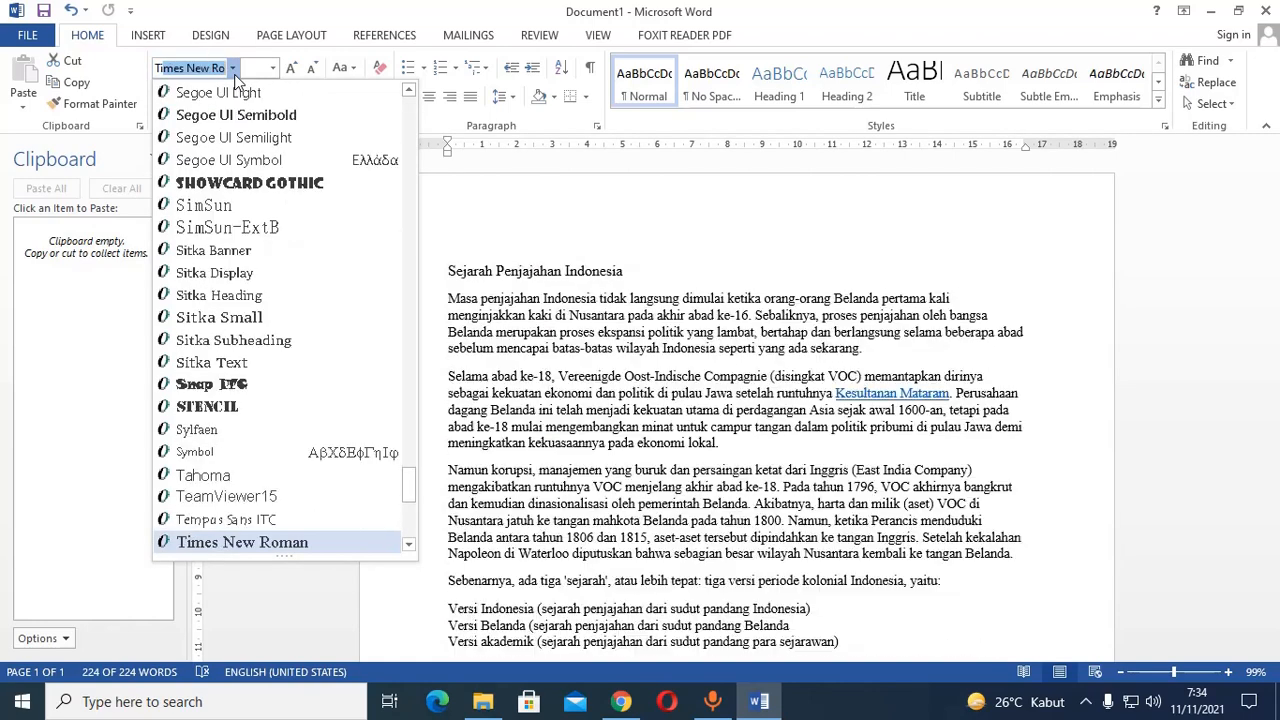
{"action": "left_click", "coordinate": [240, 545]}
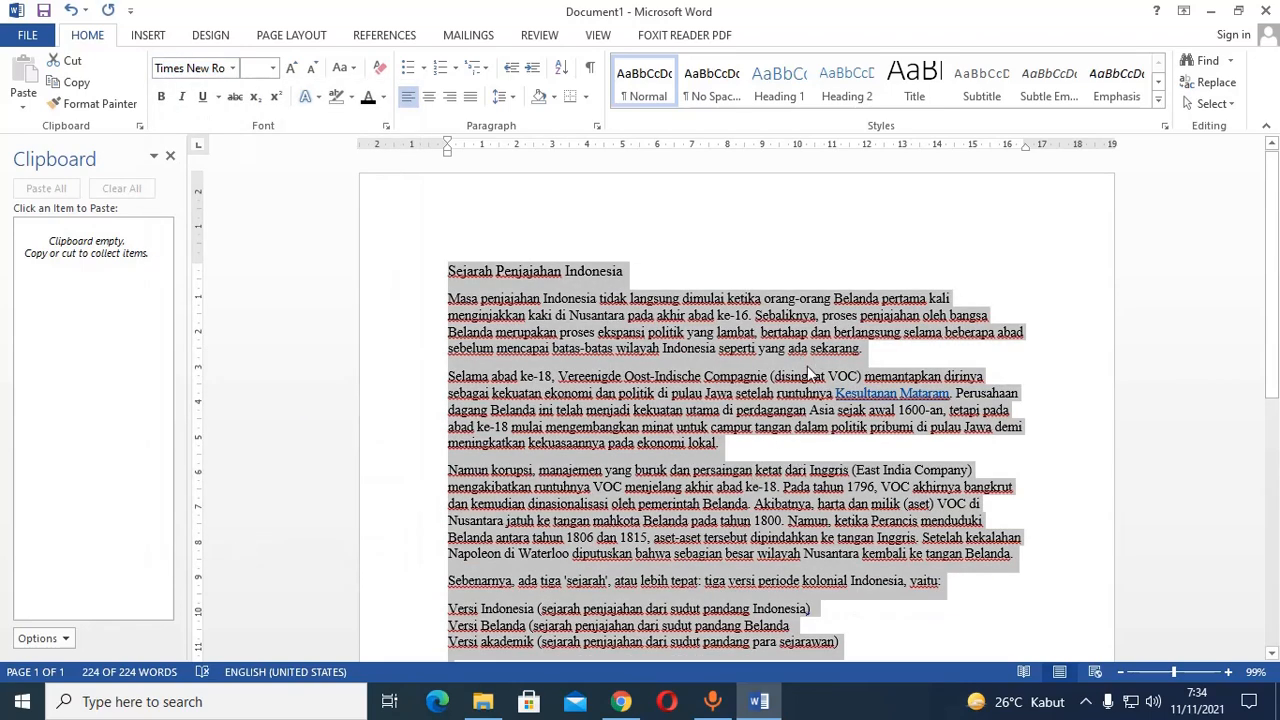
{"action": "left_click", "coordinate": [272, 68]}
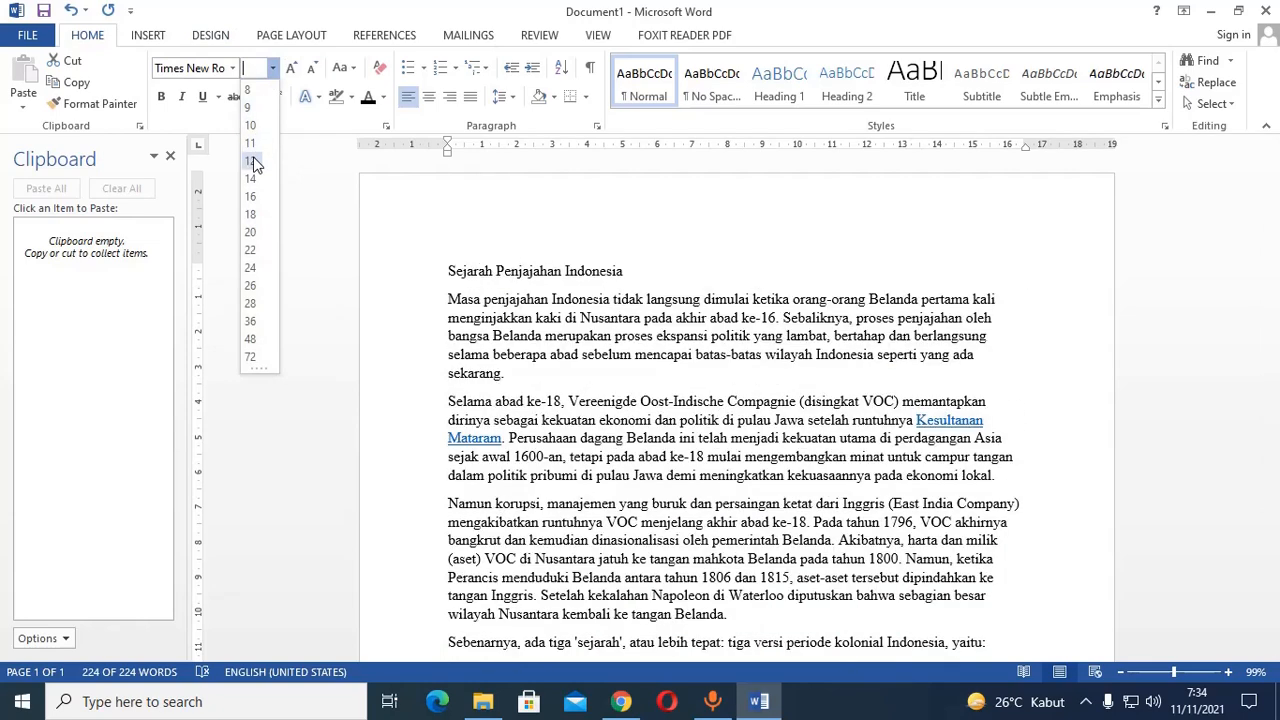
{"action": "left_click", "coordinate": [252, 161]}
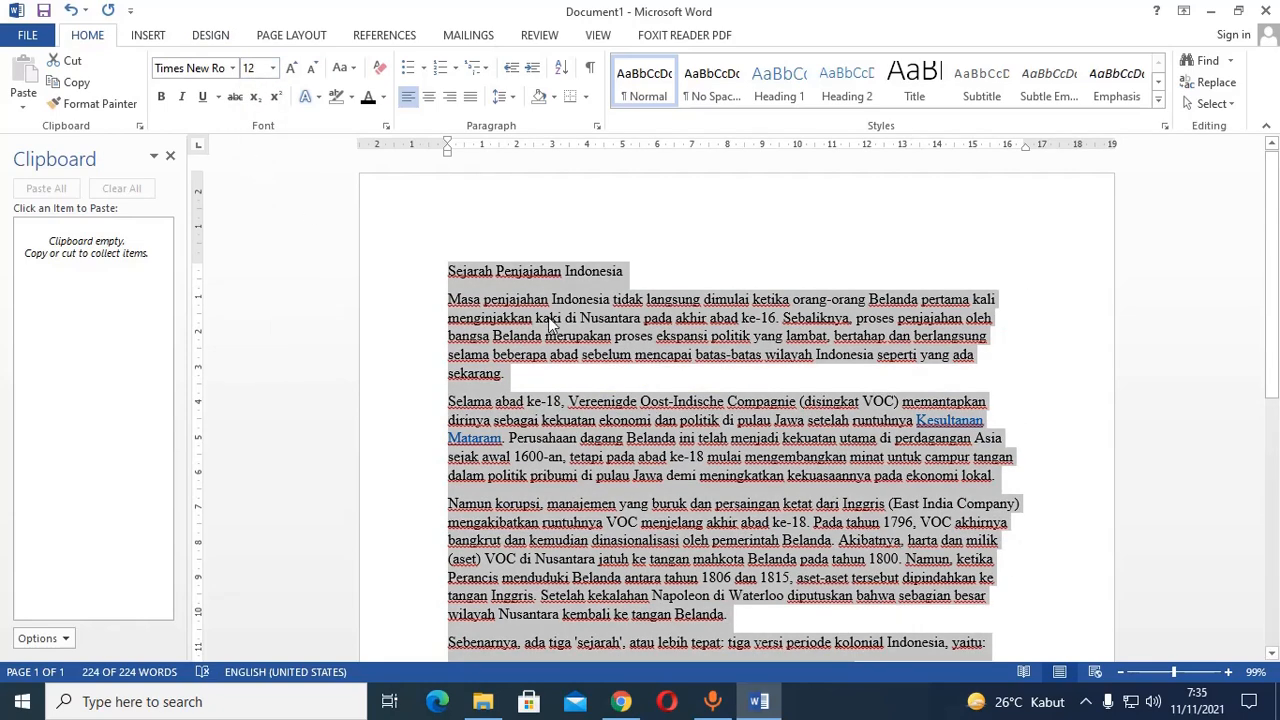
Try shrinking the whole text to size 10 and growing it to 14, and return it to 12.
{"action": "left_click", "coordinate": [313, 72]}
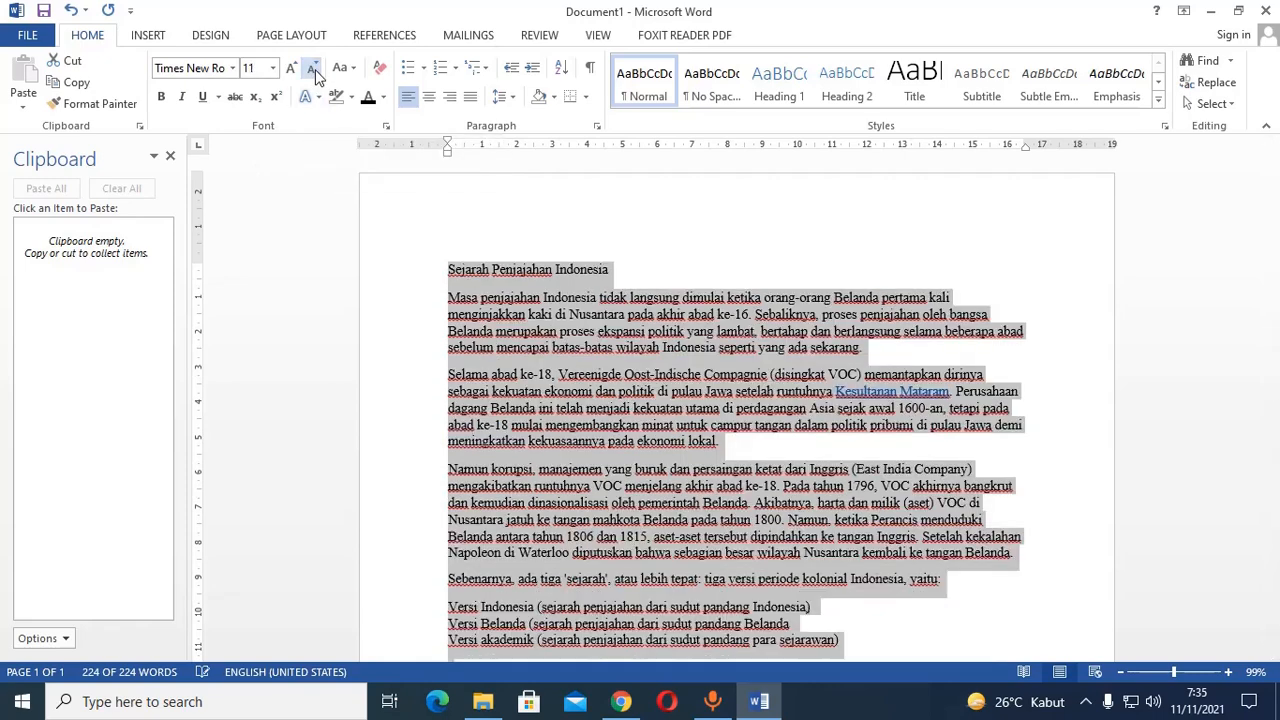
{"action": "left_click", "coordinate": [313, 72]}
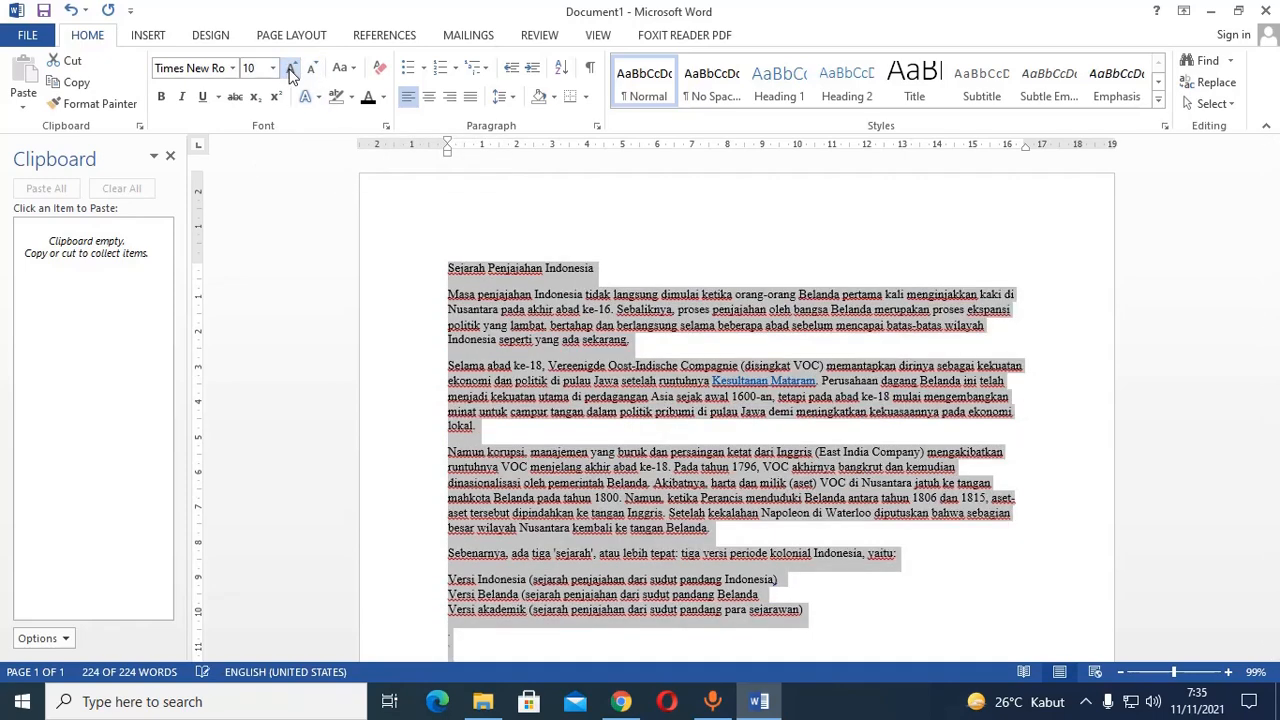
{"action": "left_click", "coordinate": [291, 70]}
{"action": "left_click", "coordinate": [291, 70]}
{"action": "left_click", "coordinate": [291, 70]}
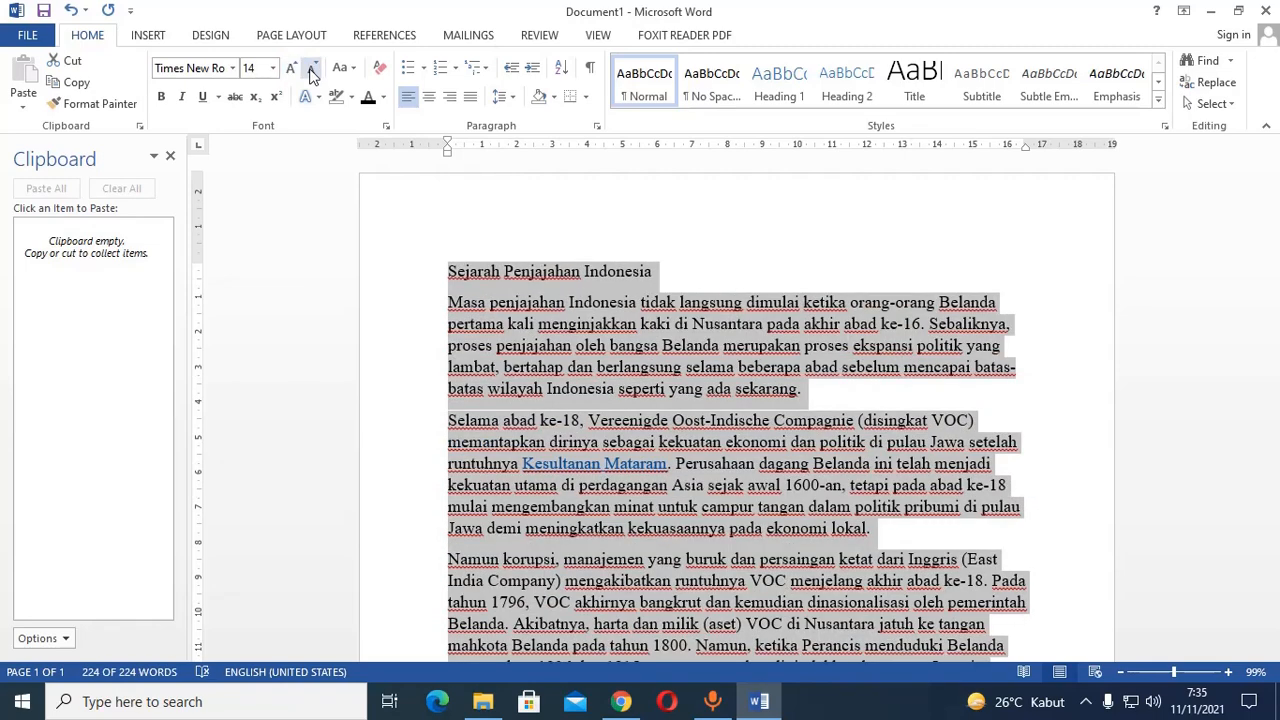
{"action": "left_click", "coordinate": [313, 72]}
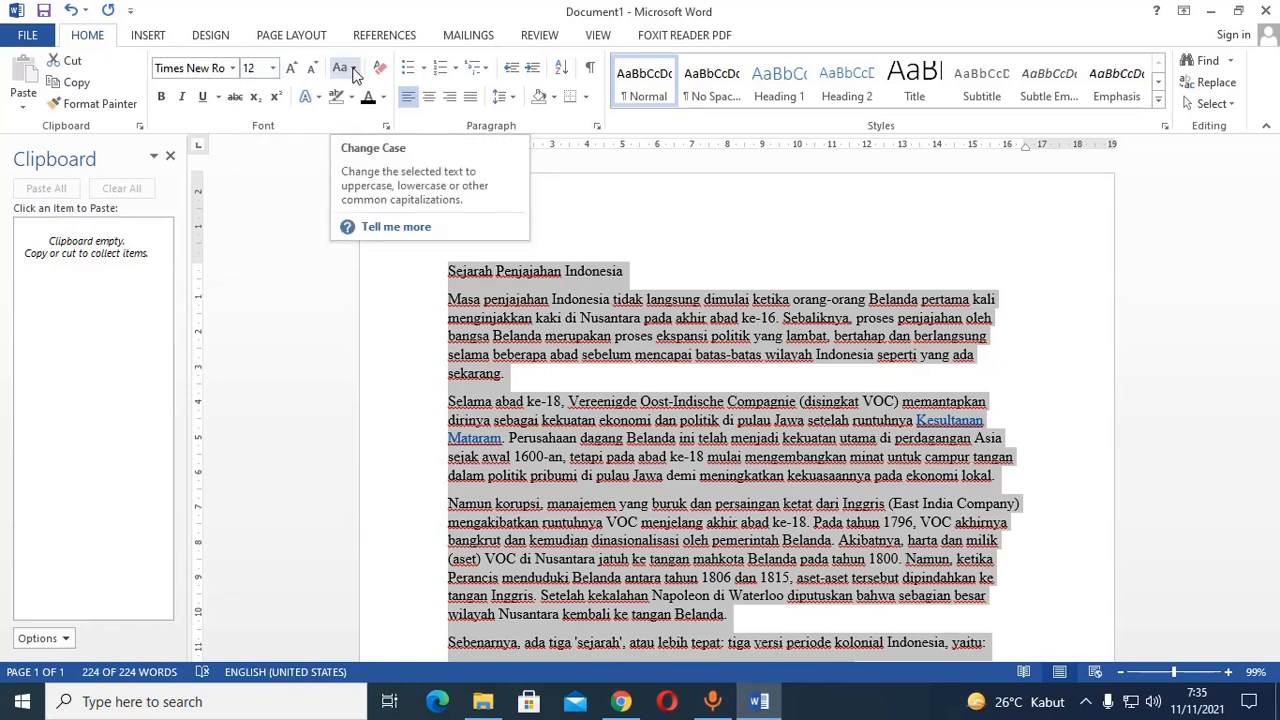
Change the title "Sejarah Penjajahan Indonesia" to UPPERCASE.
{"action": "left_click", "coordinate": [463, 300]}
{"action": "double_click", "coordinate": [475, 270]}
{"action": "left_click_drag", "start_coordinate": [475, 270], "coordinate": [613, 275]}
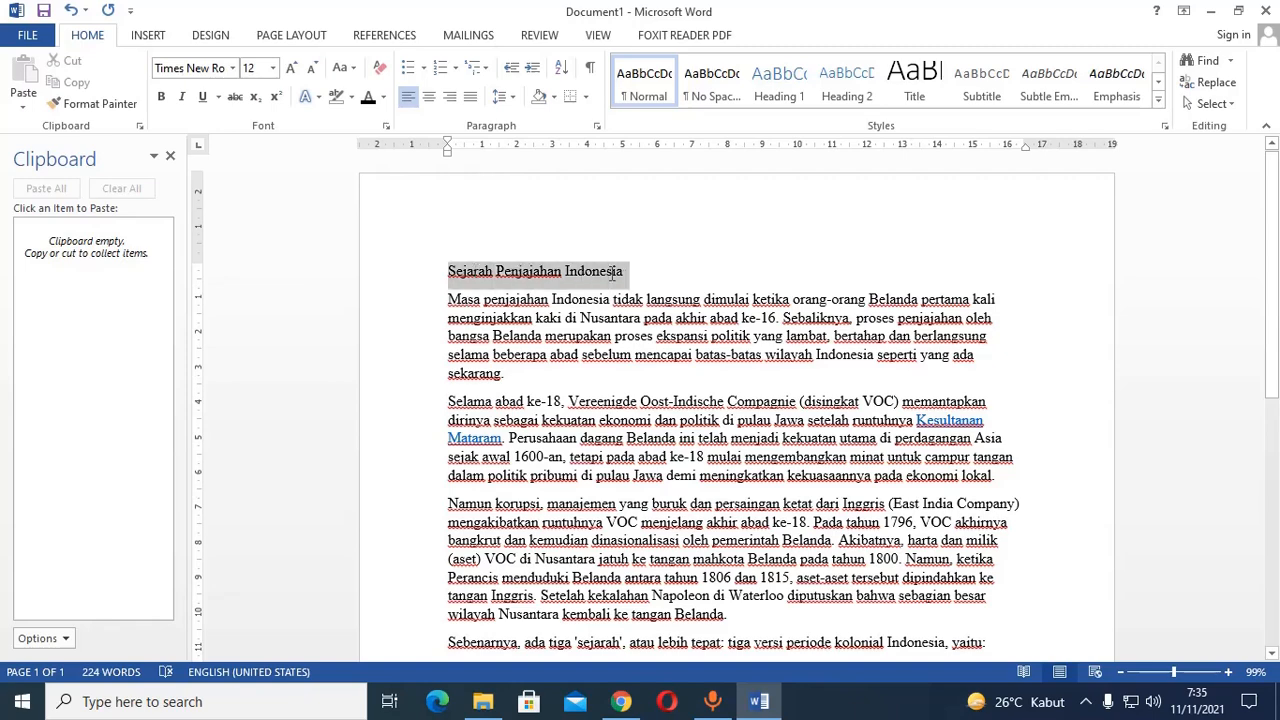
{"action": "left_click", "coordinate": [346, 70]}
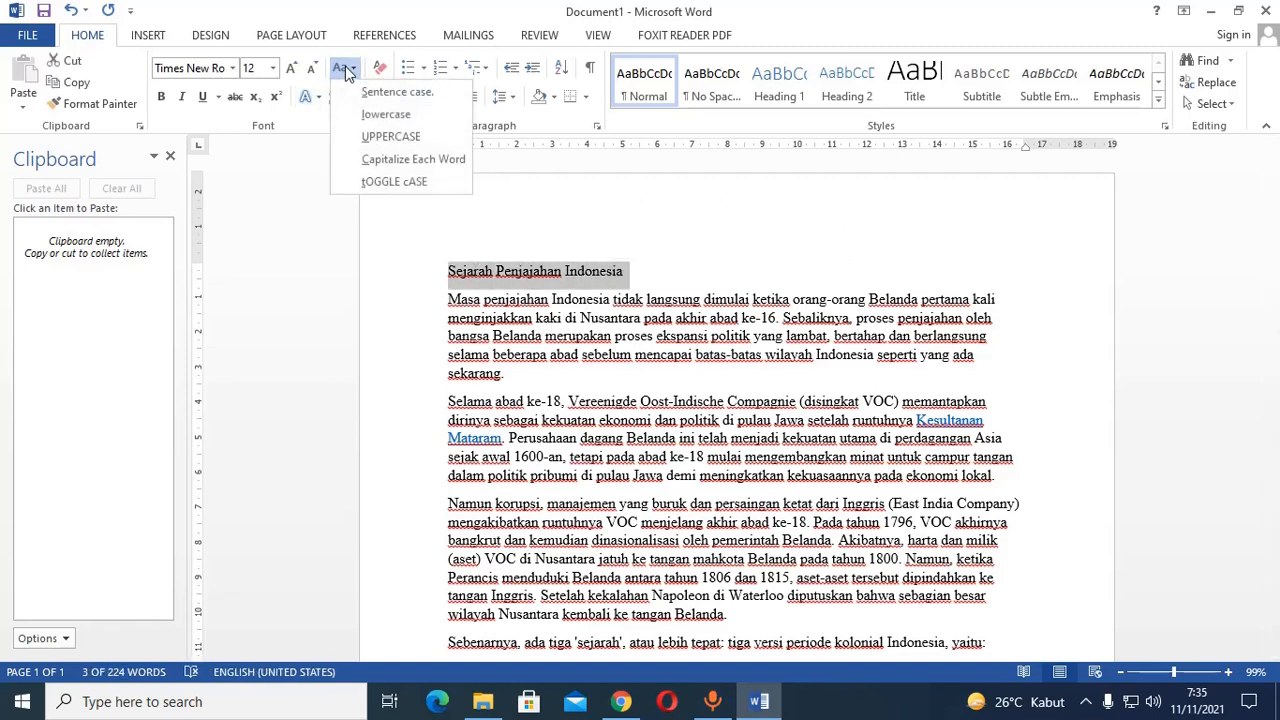
{"action": "left_click", "coordinate": [378, 137]}
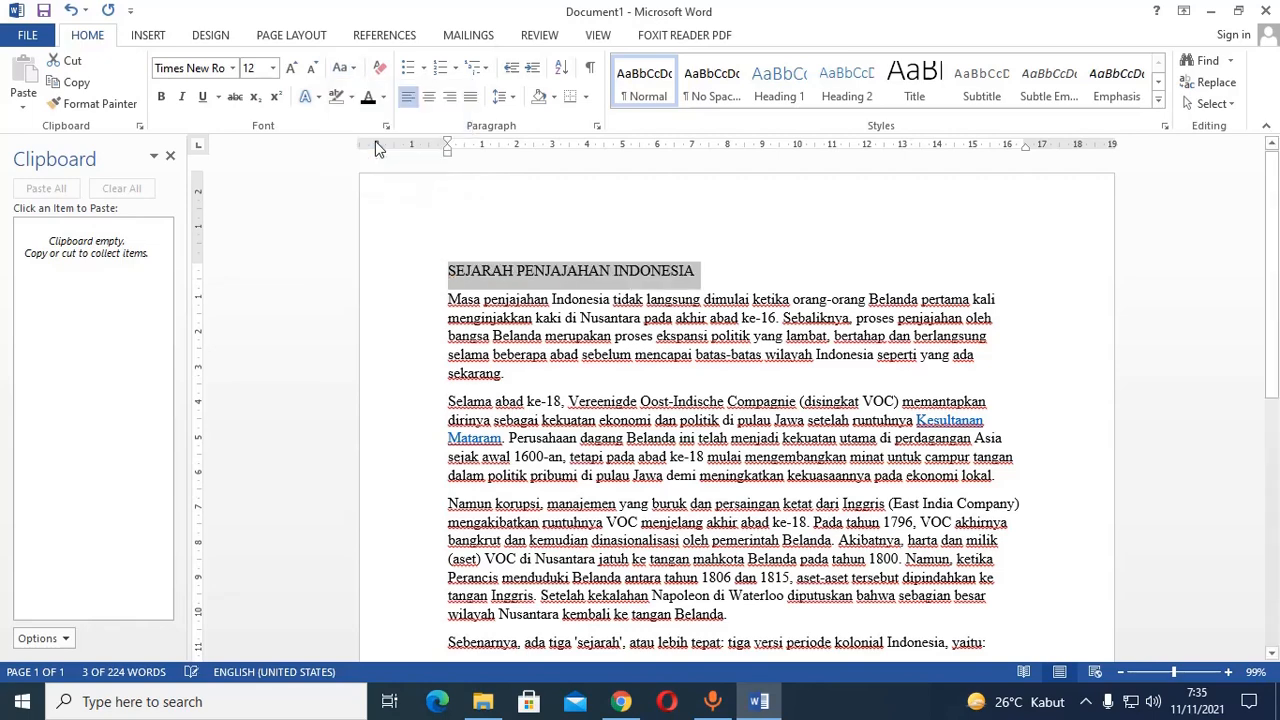
Change the title's letter case to Capitalize Each Word.
{"action": "left_click", "coordinate": [346, 68]}
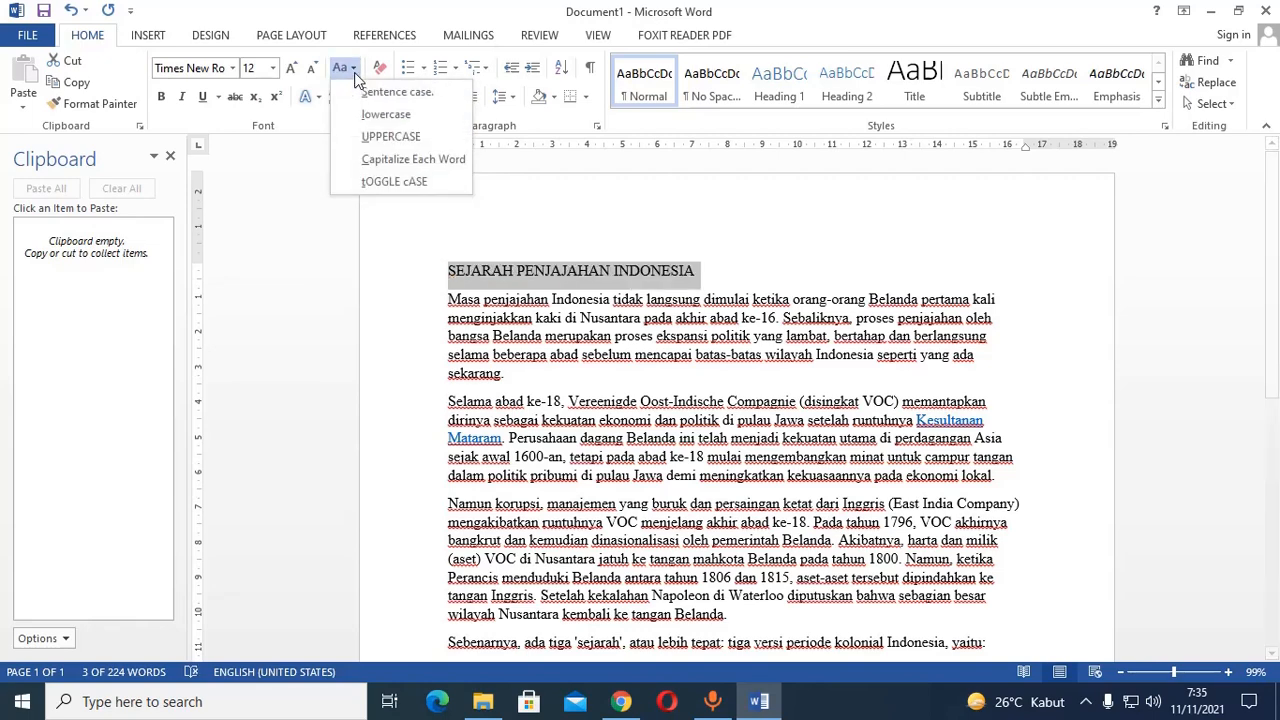
{"action": "left_click", "coordinate": [388, 166]}
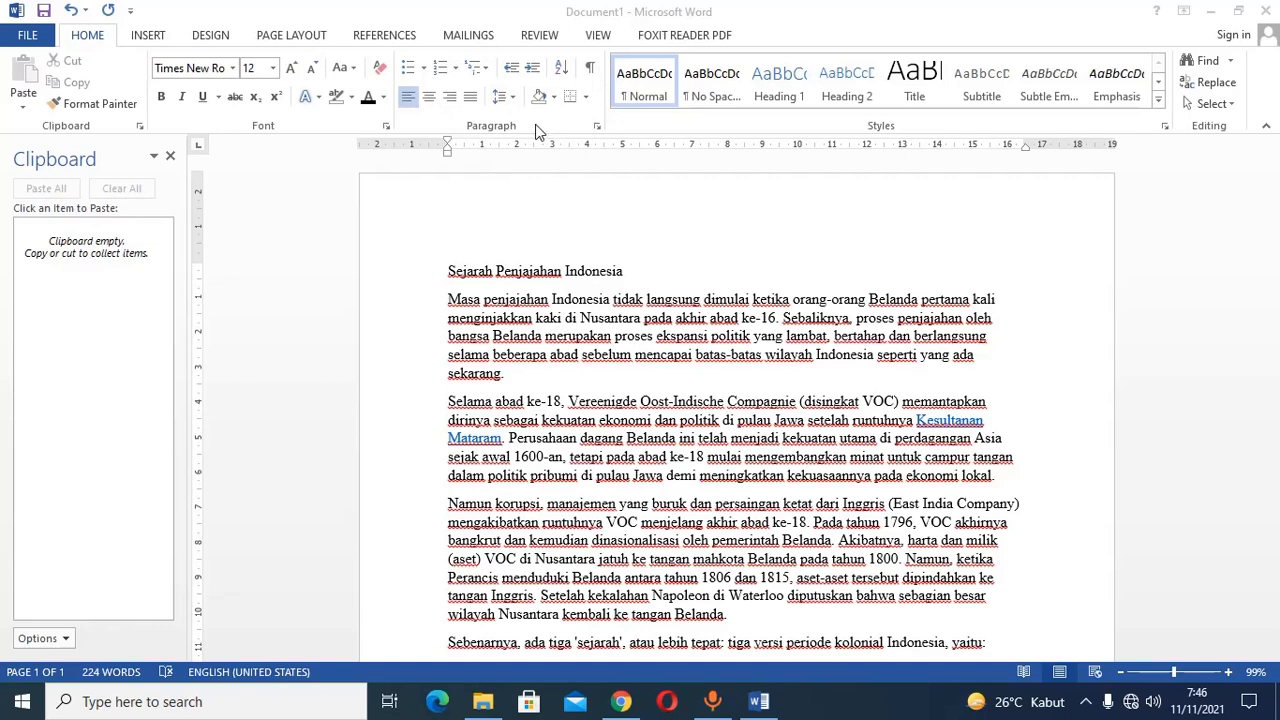
Make the title "Sejarah Penjajahan Indonesia" bold and center it on the page.
{"action": "left_click", "coordinate": [474, 276]}
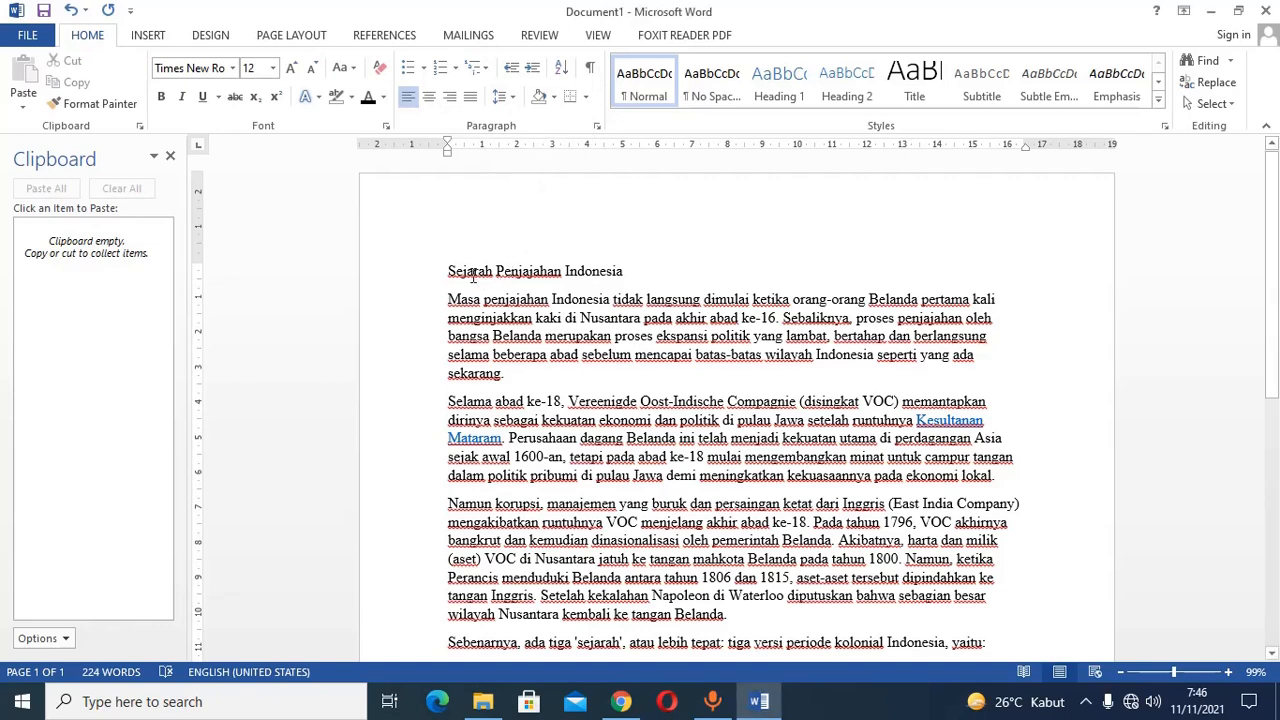
{"action": "triple_click", "coordinate": [474, 276]}
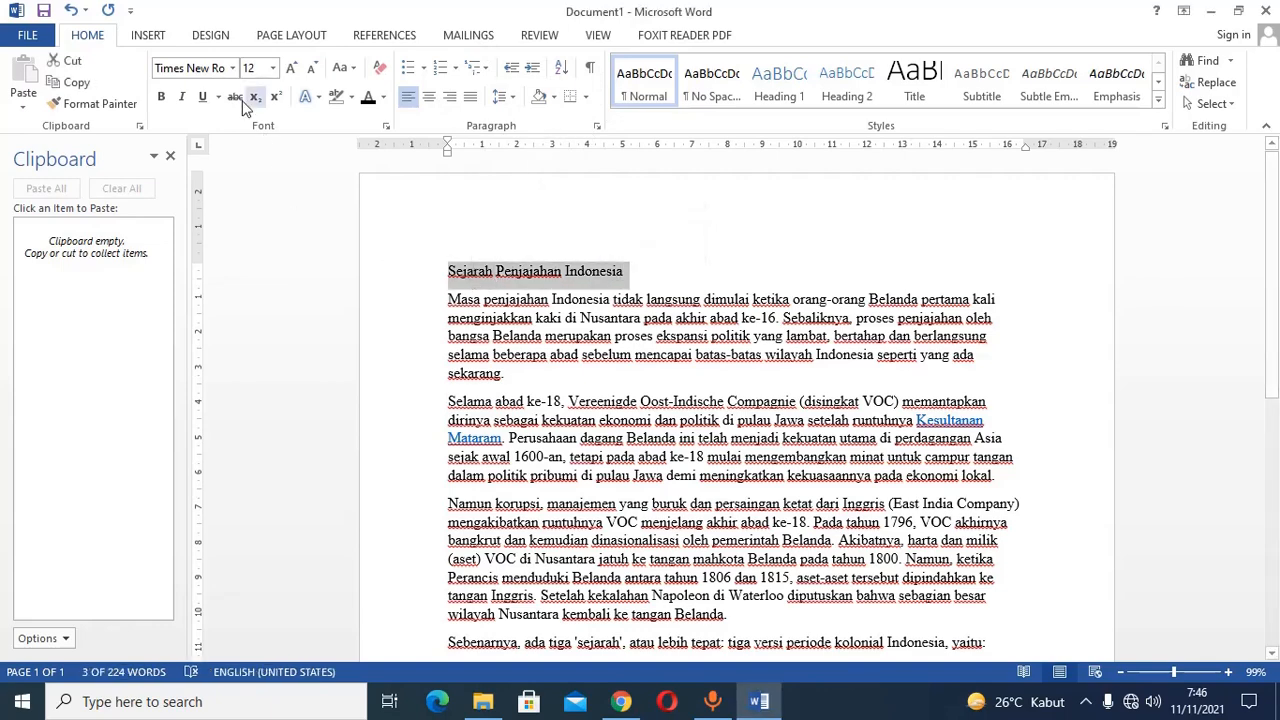
{"action": "left_click", "coordinate": [163, 97]}
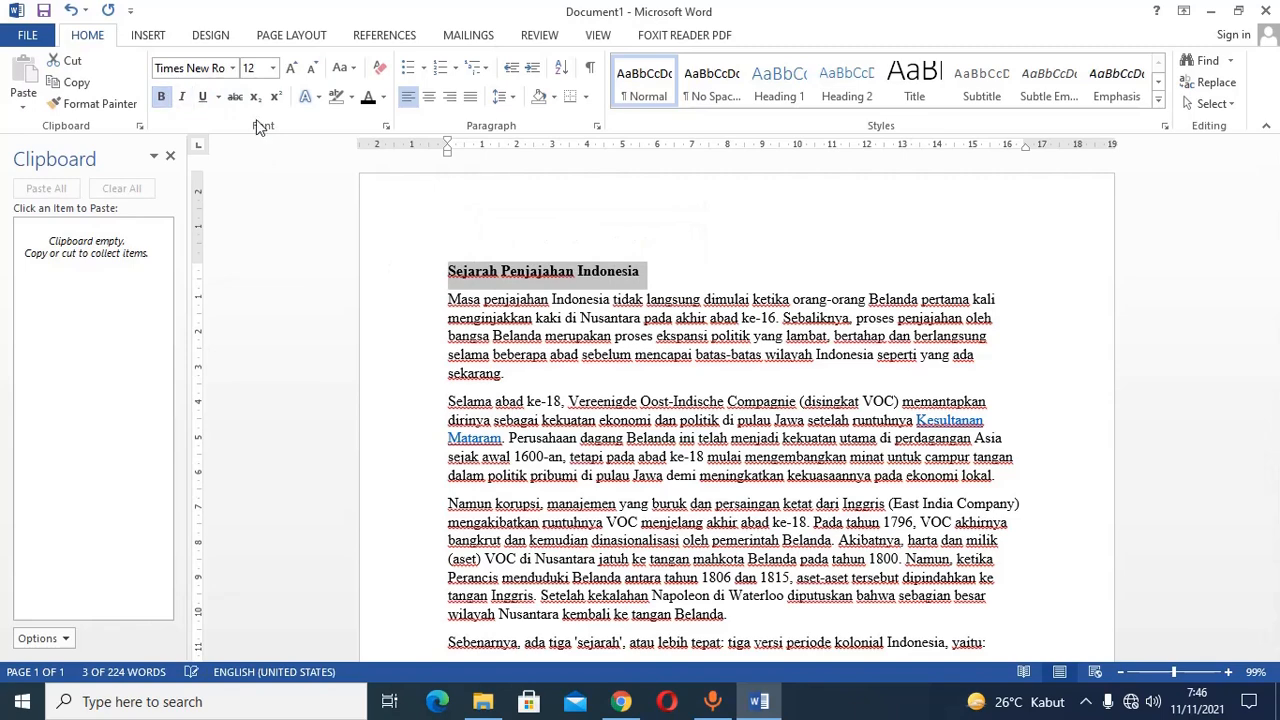
{"action": "left_click", "coordinate": [430, 99]}
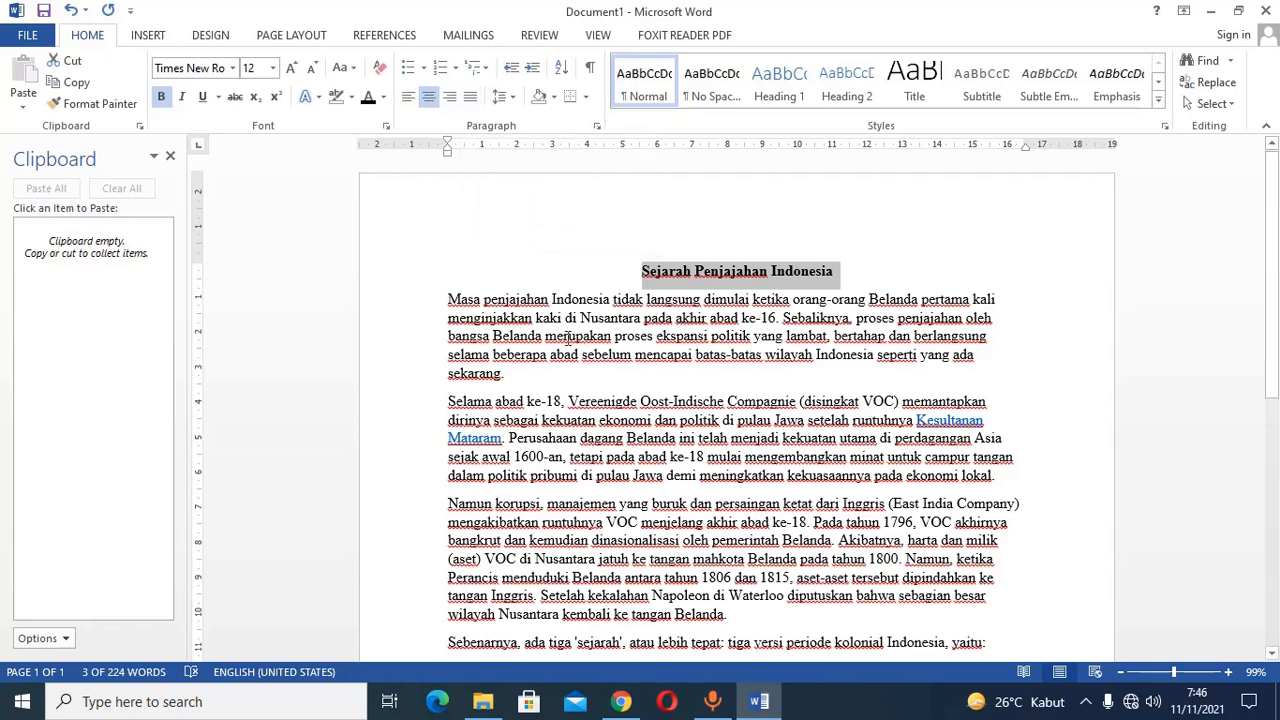
Justify the three body paragraphs from "Masa penjajahan Indonesia" through "kembali ke tangan Belanda".
{"action": "left_click", "coordinate": [409, 343]}
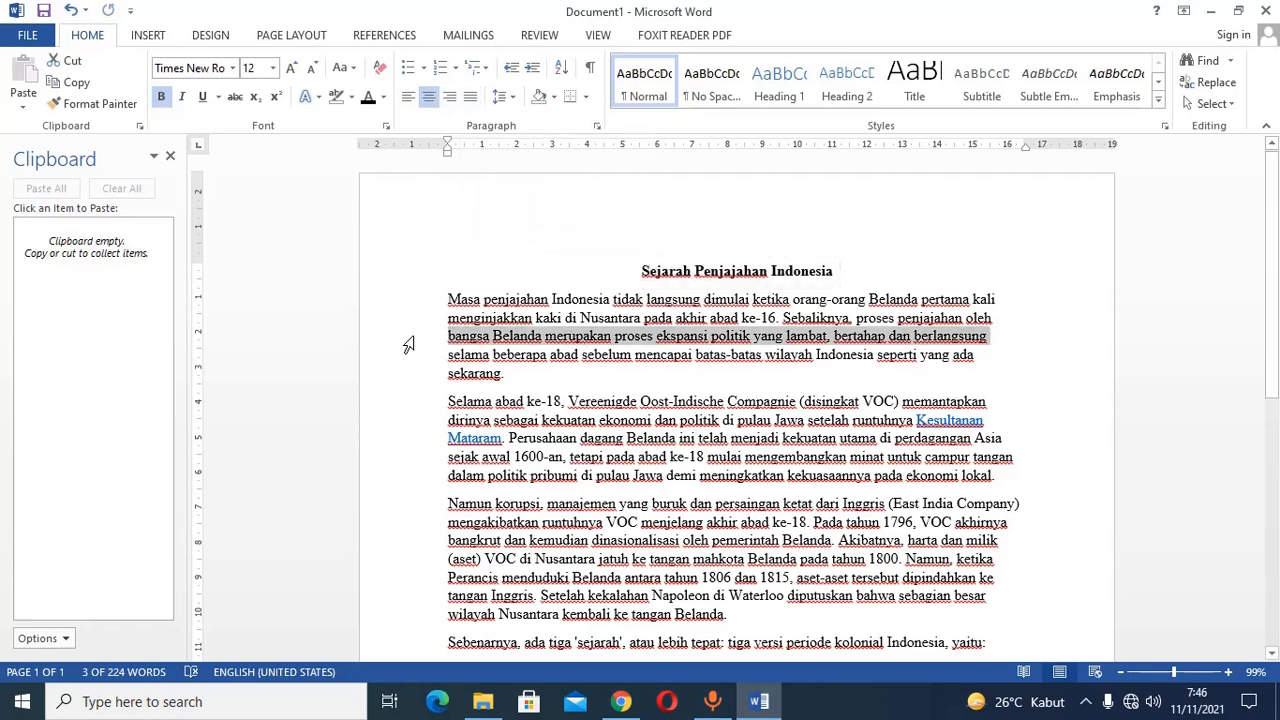
{"action": "double_click", "coordinate": [409, 344]}
{"action": "left_click", "coordinate": [624, 337]}
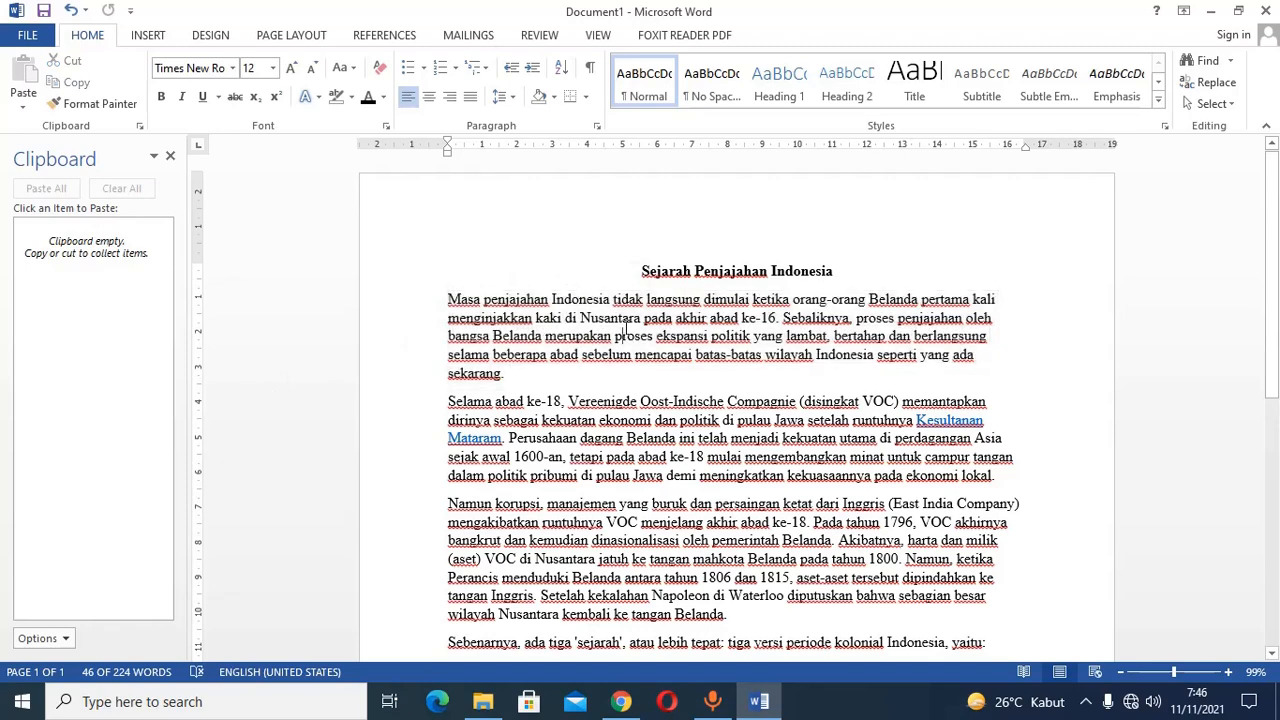
{"action": "left_click", "coordinate": [390, 312]}
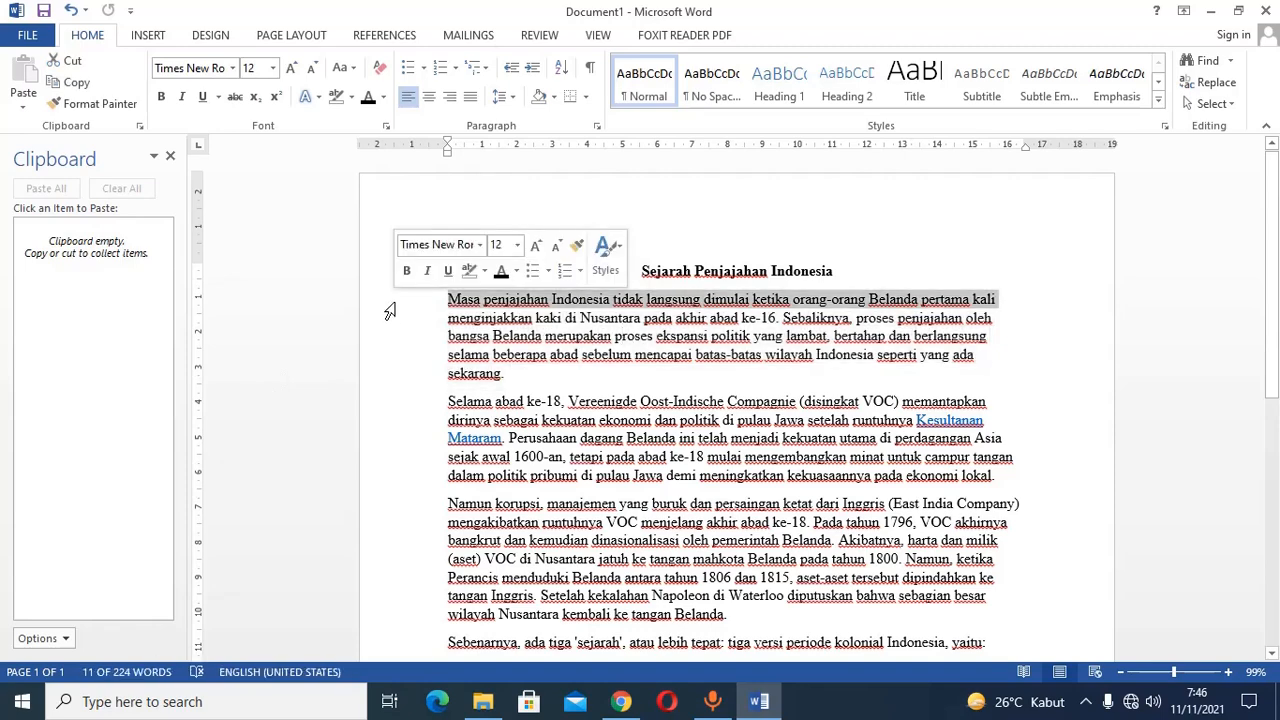
{"action": "double_click", "coordinate": [396, 336]}
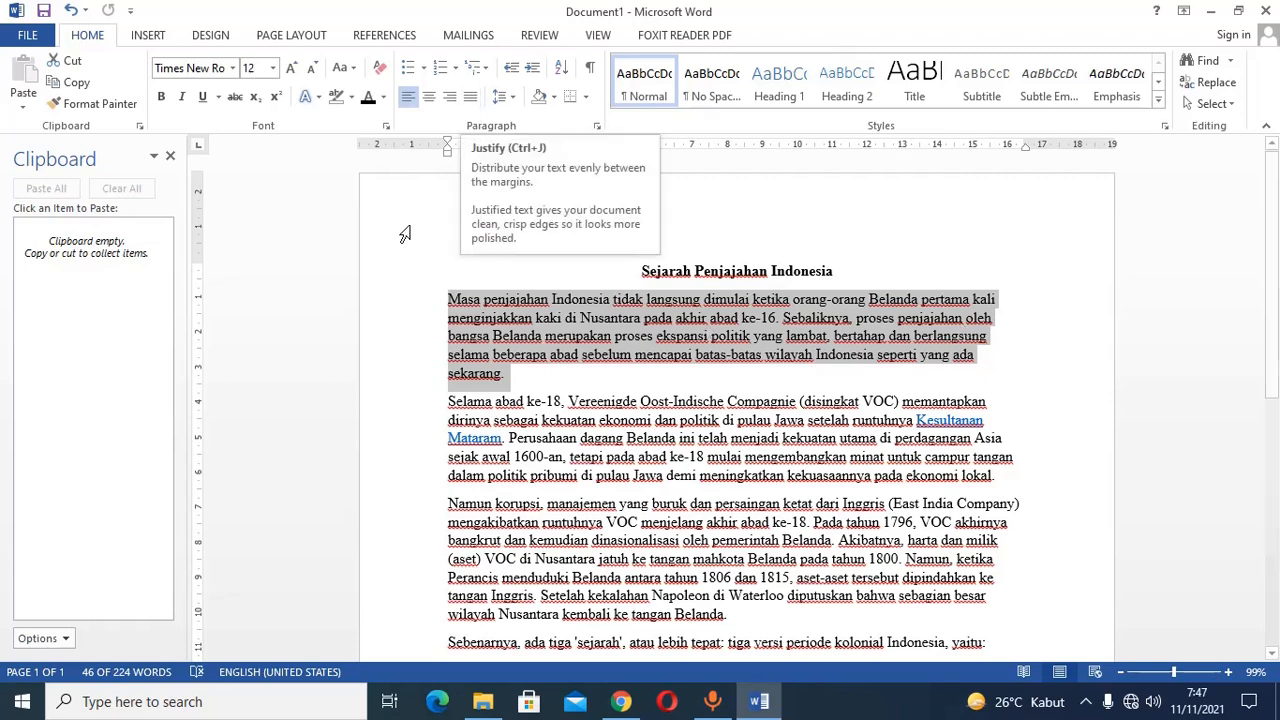
{"action": "scroll", "coordinate": [382, 260], "scroll_direction": "down", "scroll_amount": 2}
{"action": "left_click_drag", "start_coordinate": [382, 260], "coordinate": [416, 470]}
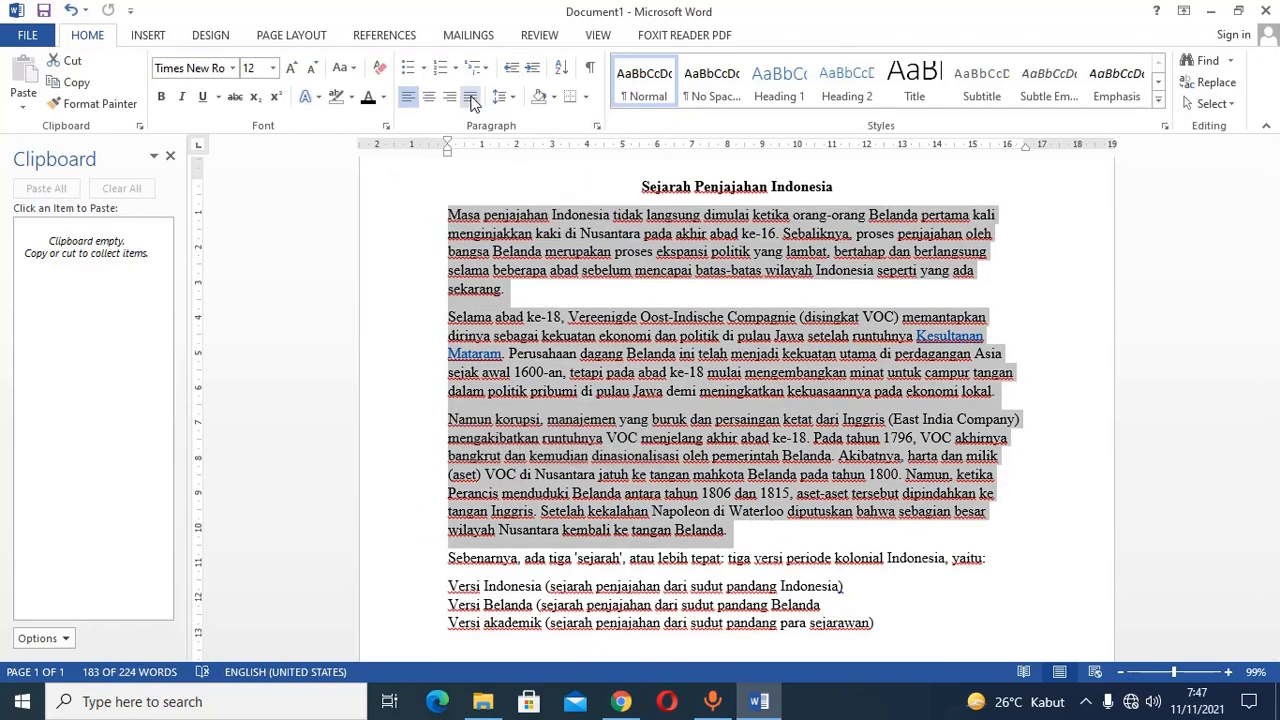
{"action": "left_click", "coordinate": [470, 97]}
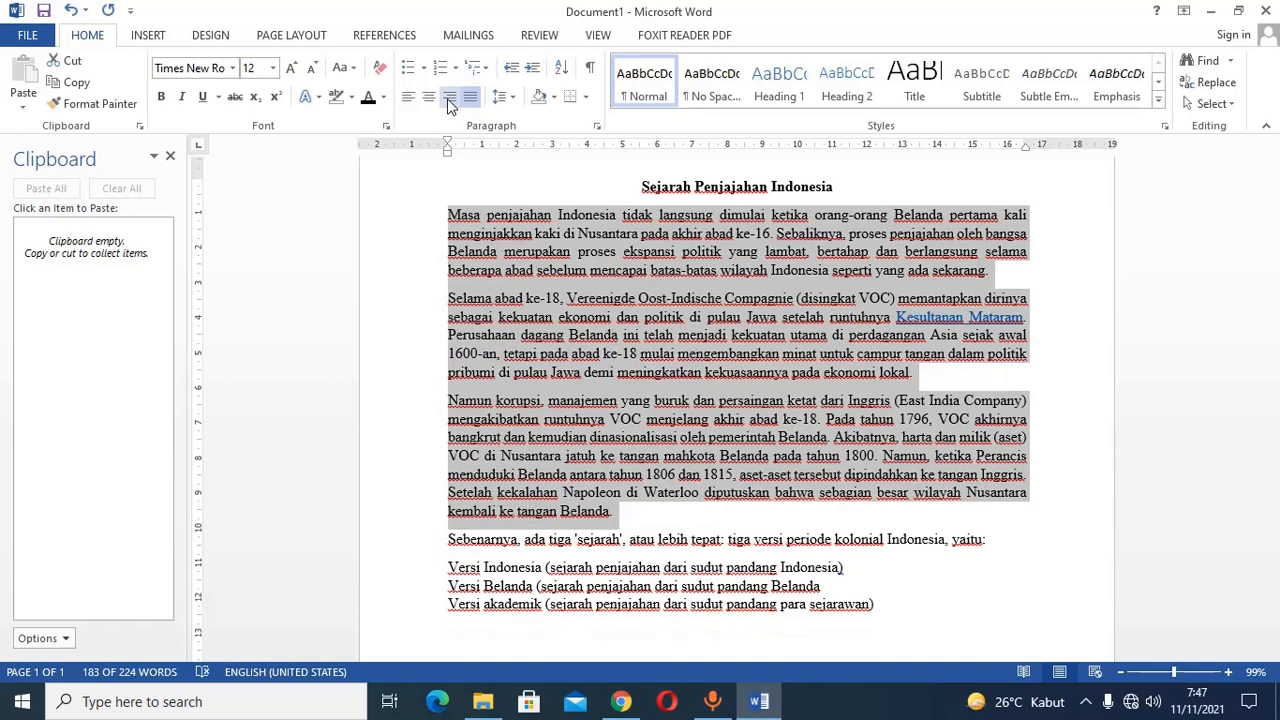
Try right, center and left alignment on the three body paragraphs, and return them to justified.
{"action": "left_click", "coordinate": [447, 99]}
{"action": "left_click", "coordinate": [428, 97]}
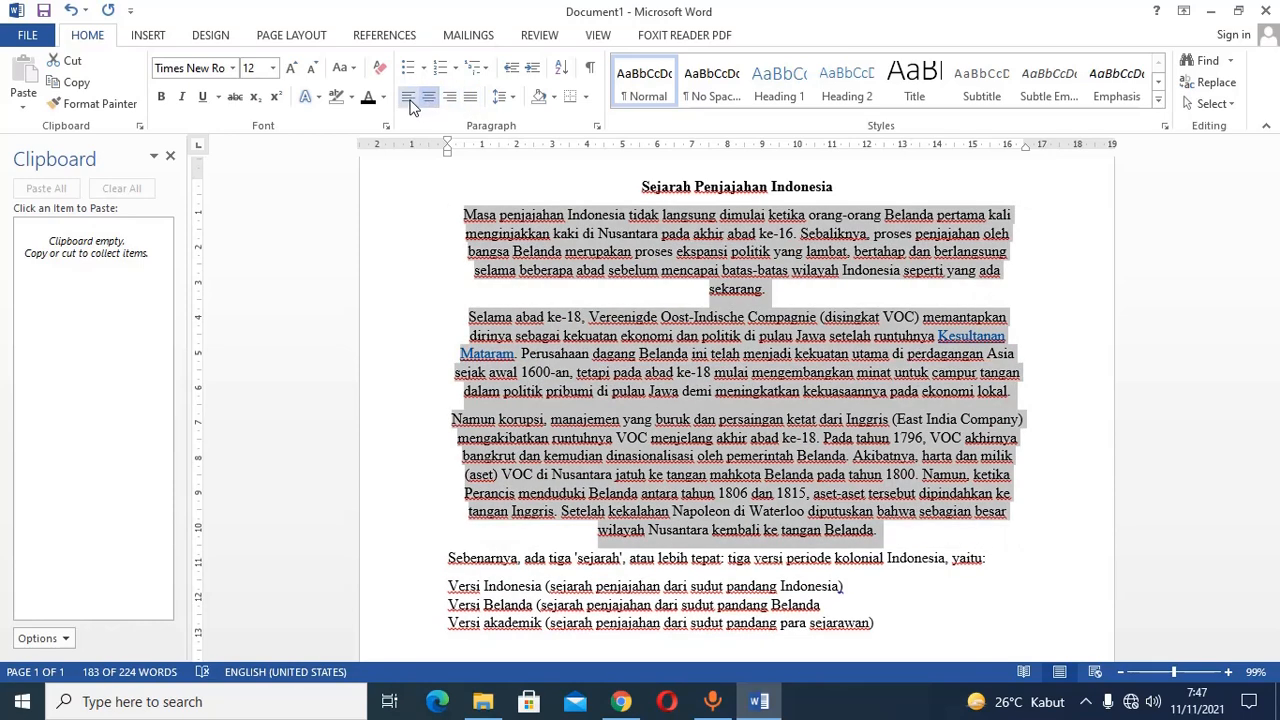
{"action": "left_click", "coordinate": [408, 97]}
{"action": "left_click", "coordinate": [470, 98]}
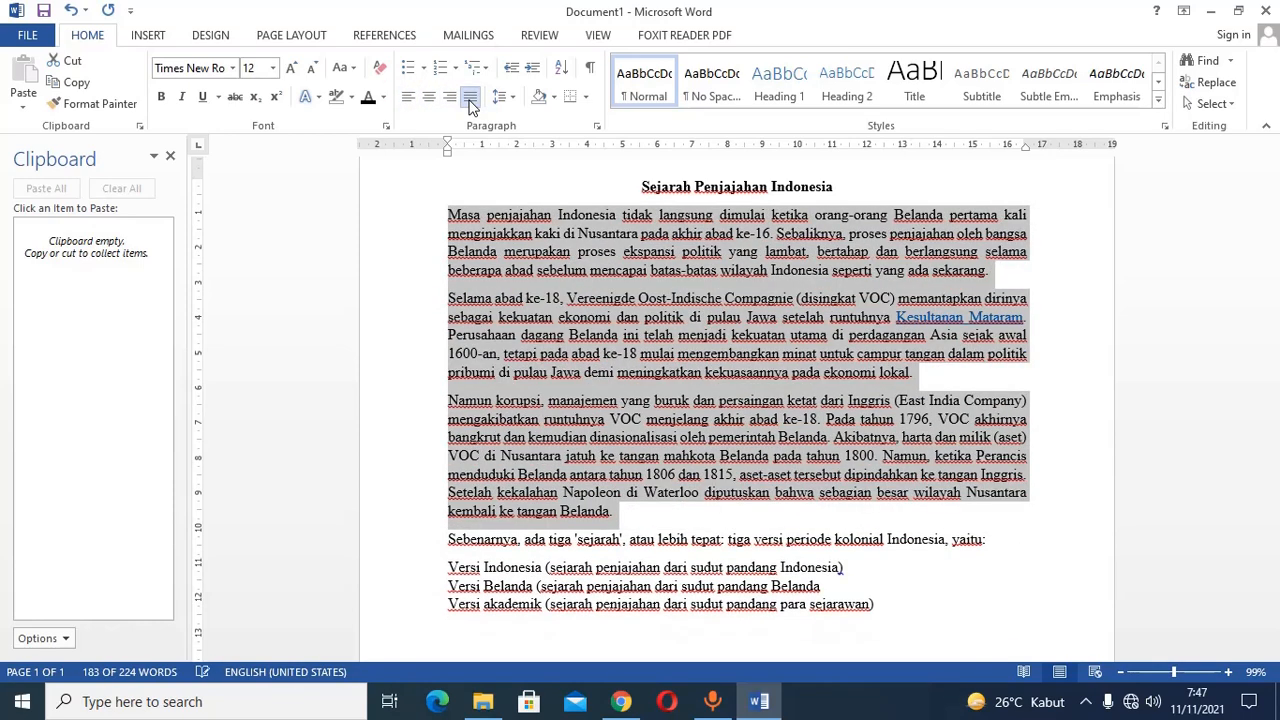
Set the line spacing of the three justified body paragraphs to 1,5.
{"action": "scroll", "coordinate": [515, 286], "scroll_direction": "up", "scroll_amount": 1}
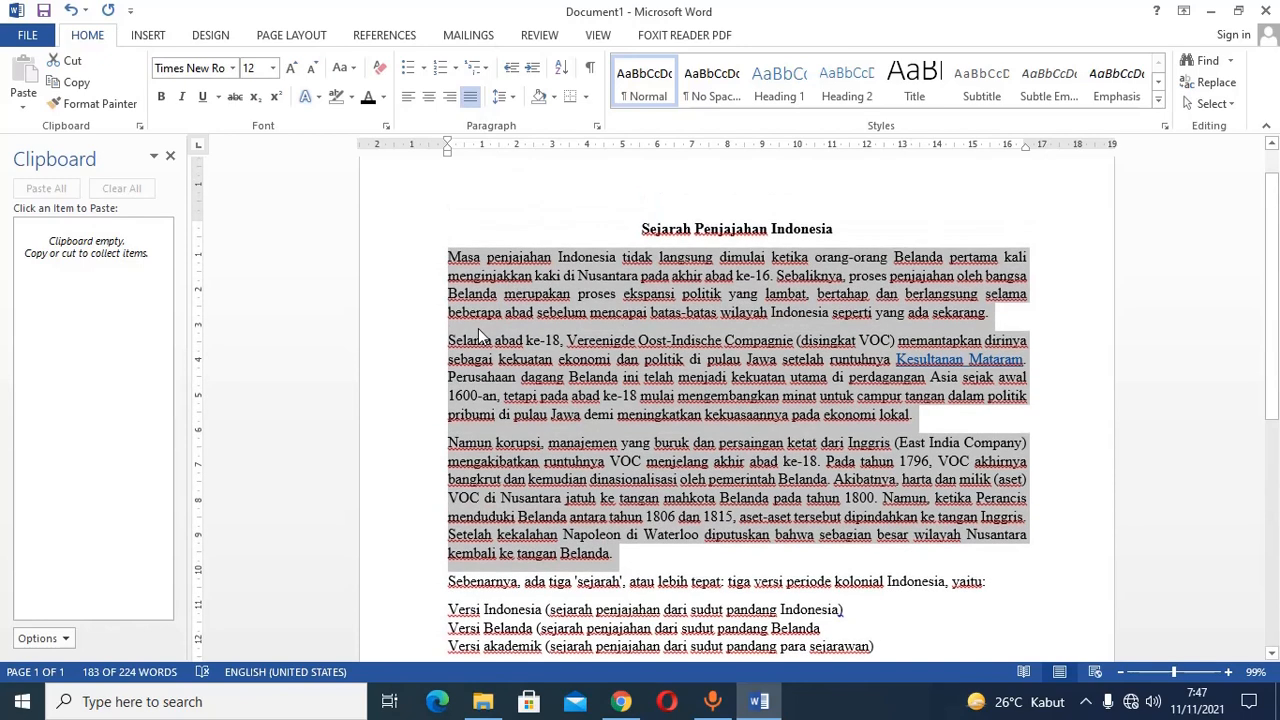
{"action": "left_click", "coordinate": [503, 97]}
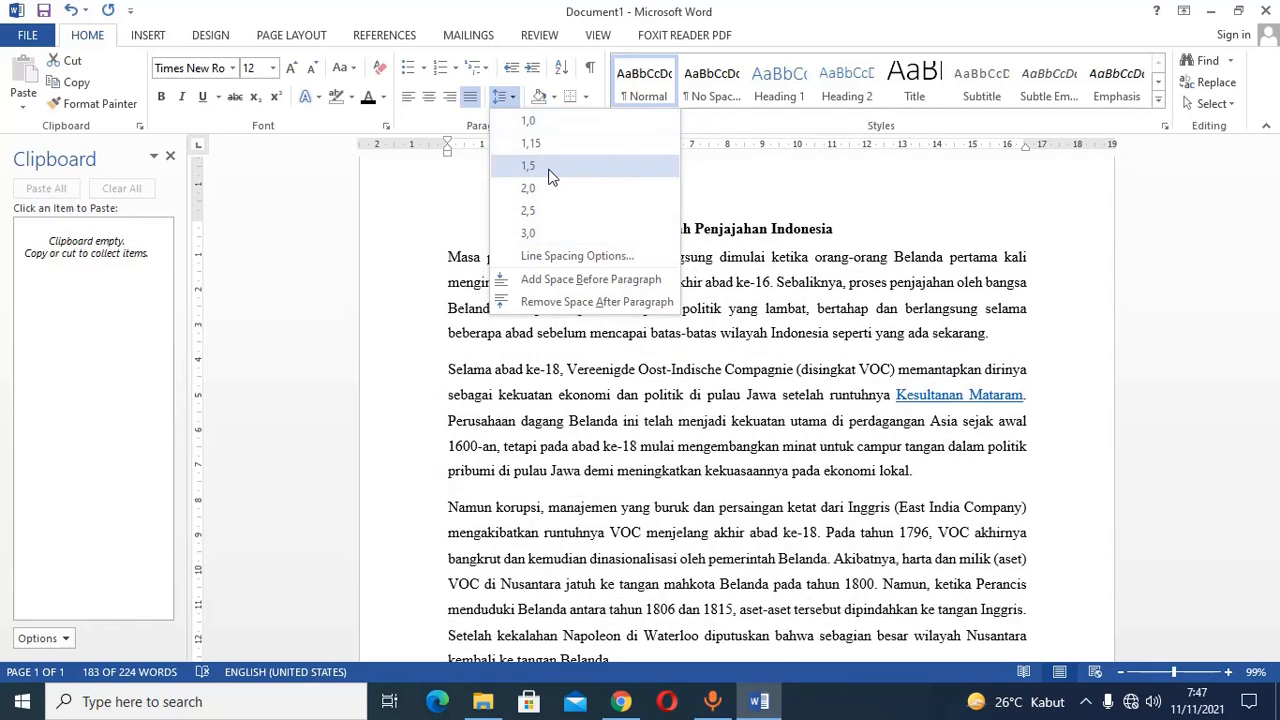
{"action": "left_click", "coordinate": [549, 170]}
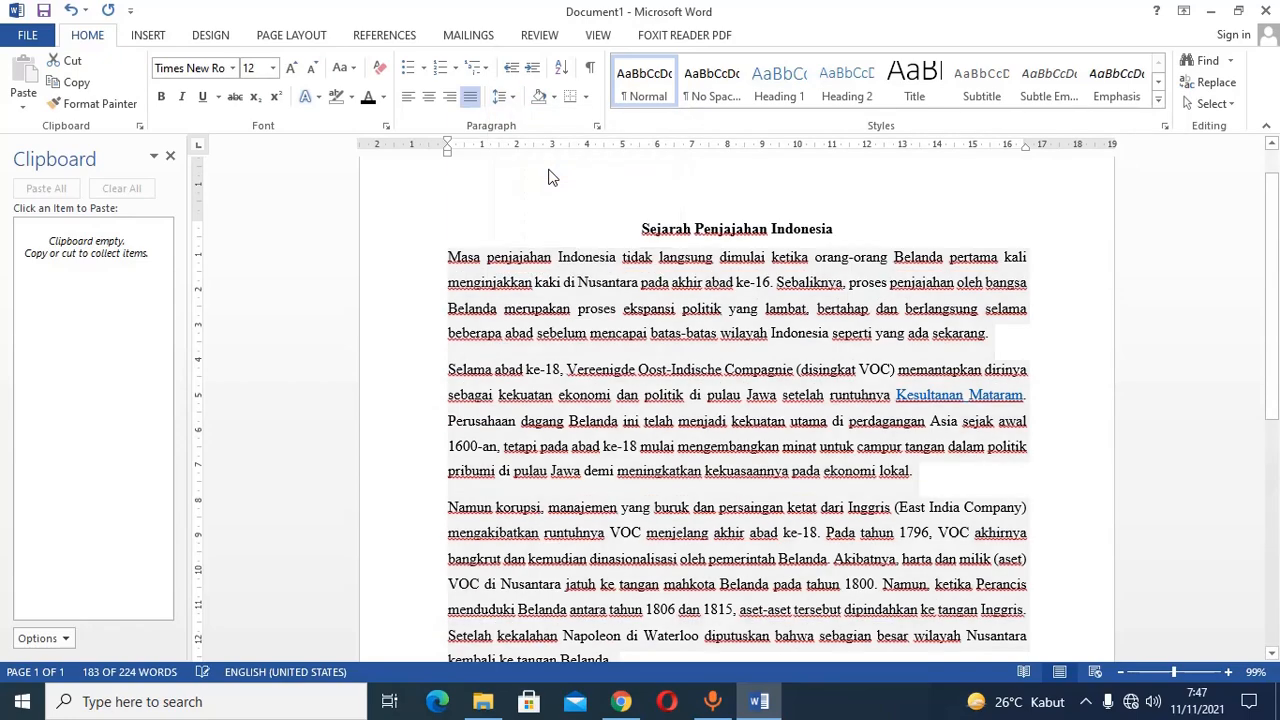
{"action": "left_click", "coordinate": [460, 292]}
Format the "Versi Indonesia" line as a list item with the solid round bullet.
{"action": "scroll", "coordinate": [645, 493], "scroll_direction": "down", "scroll_amount": 3}
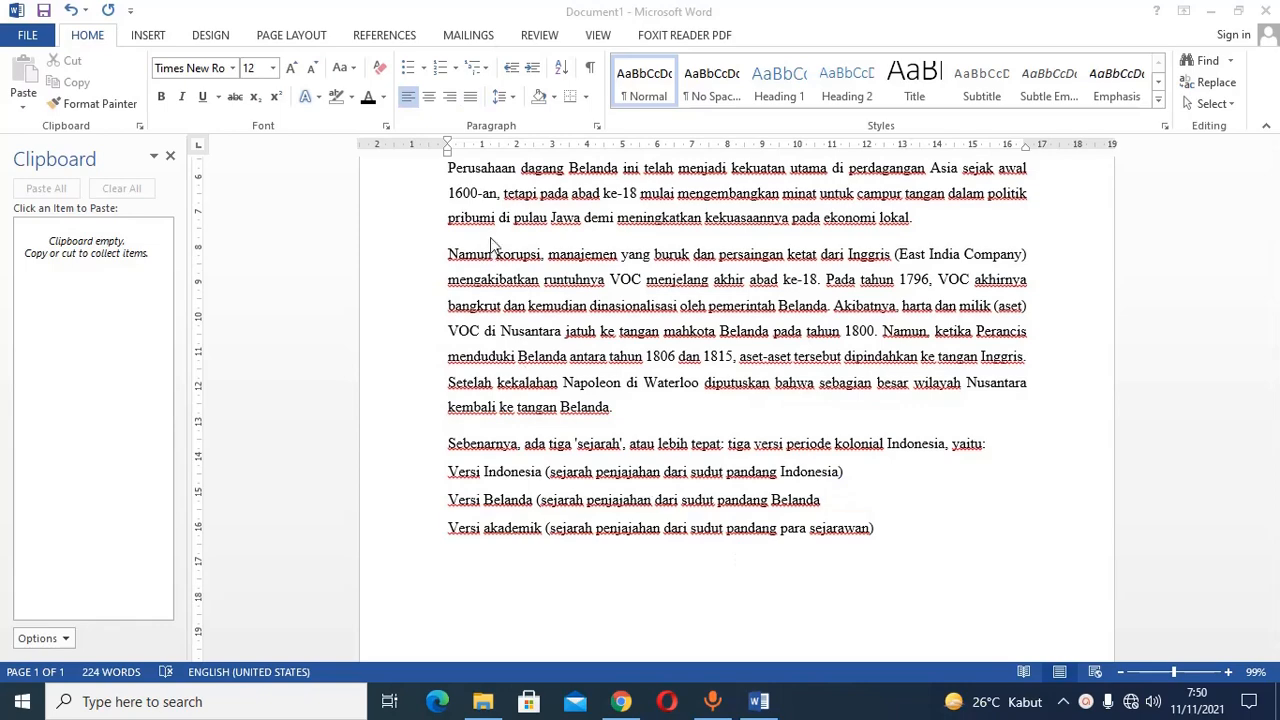
{"action": "scroll", "coordinate": [495, 252], "scroll_direction": "down", "scroll_amount": 2}
{"action": "scroll", "coordinate": [495, 252], "scroll_direction": "up", "scroll_amount": 3}
{"action": "scroll", "coordinate": [495, 252], "scroll_direction": "down", "scroll_amount": 3}
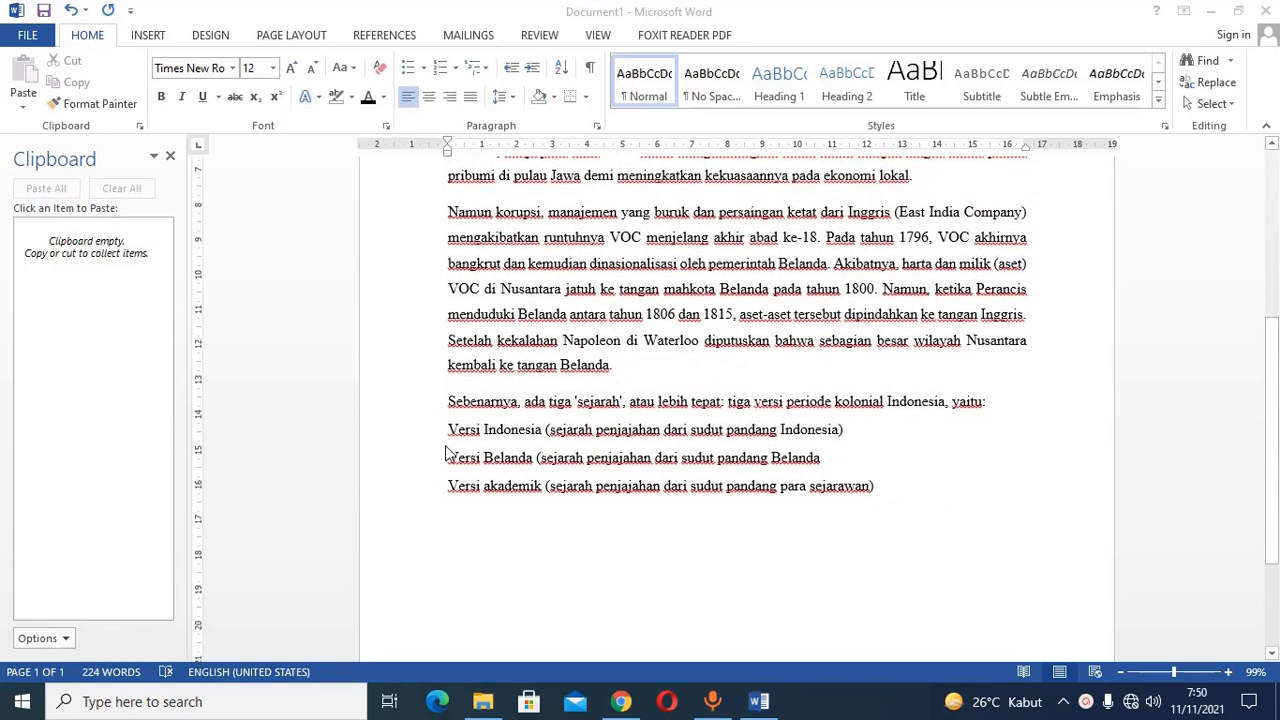
{"action": "left_click", "coordinate": [492, 439]}
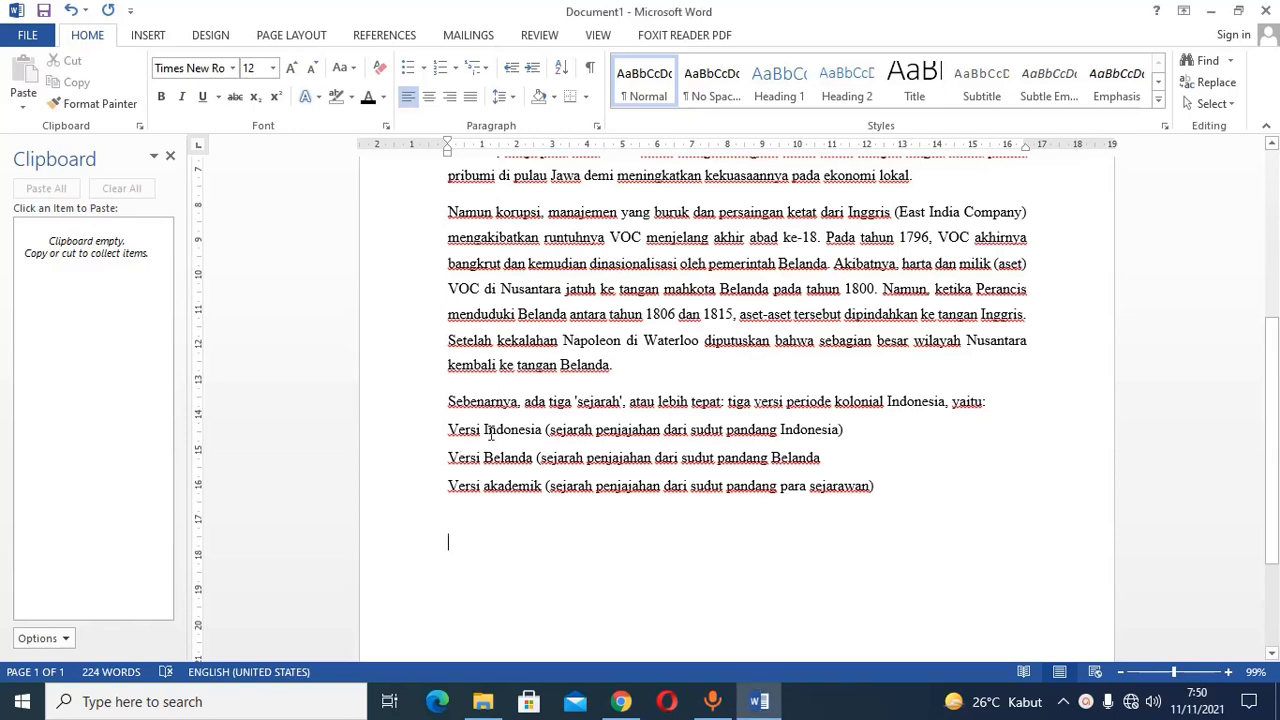
{"action": "left_click", "coordinate": [407, 69]}
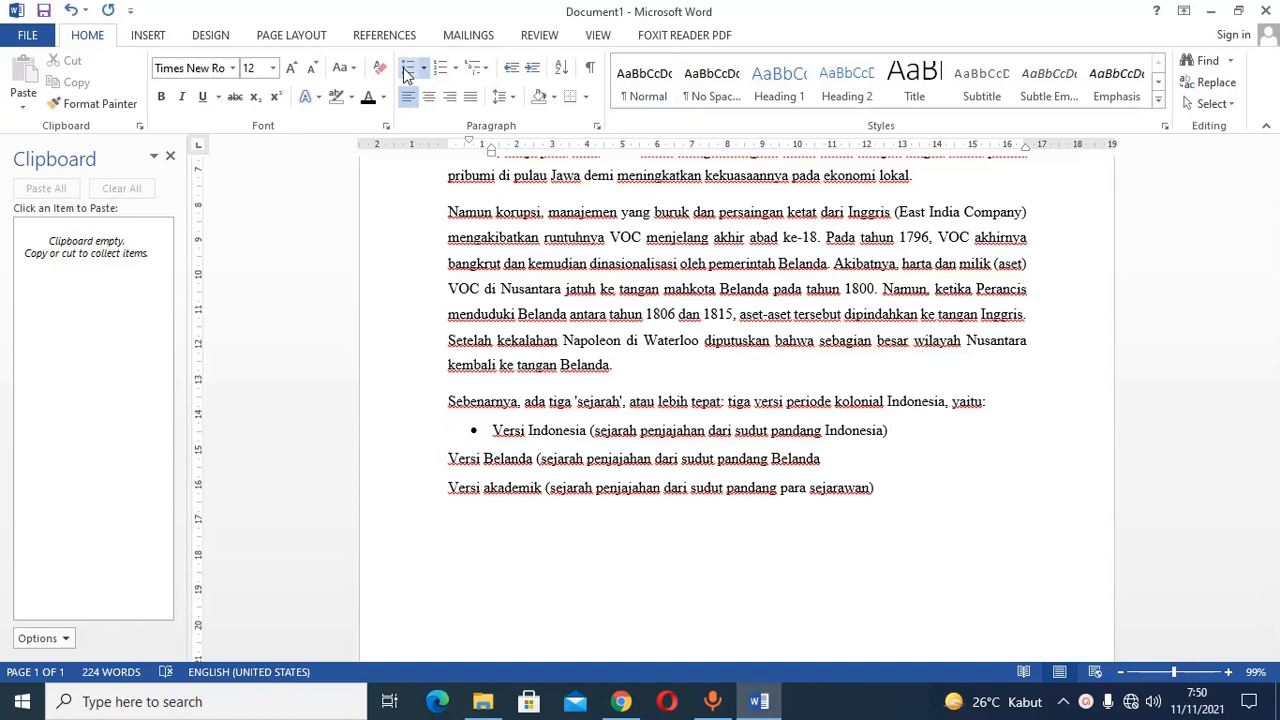
{"action": "left_click", "coordinate": [423, 68]}
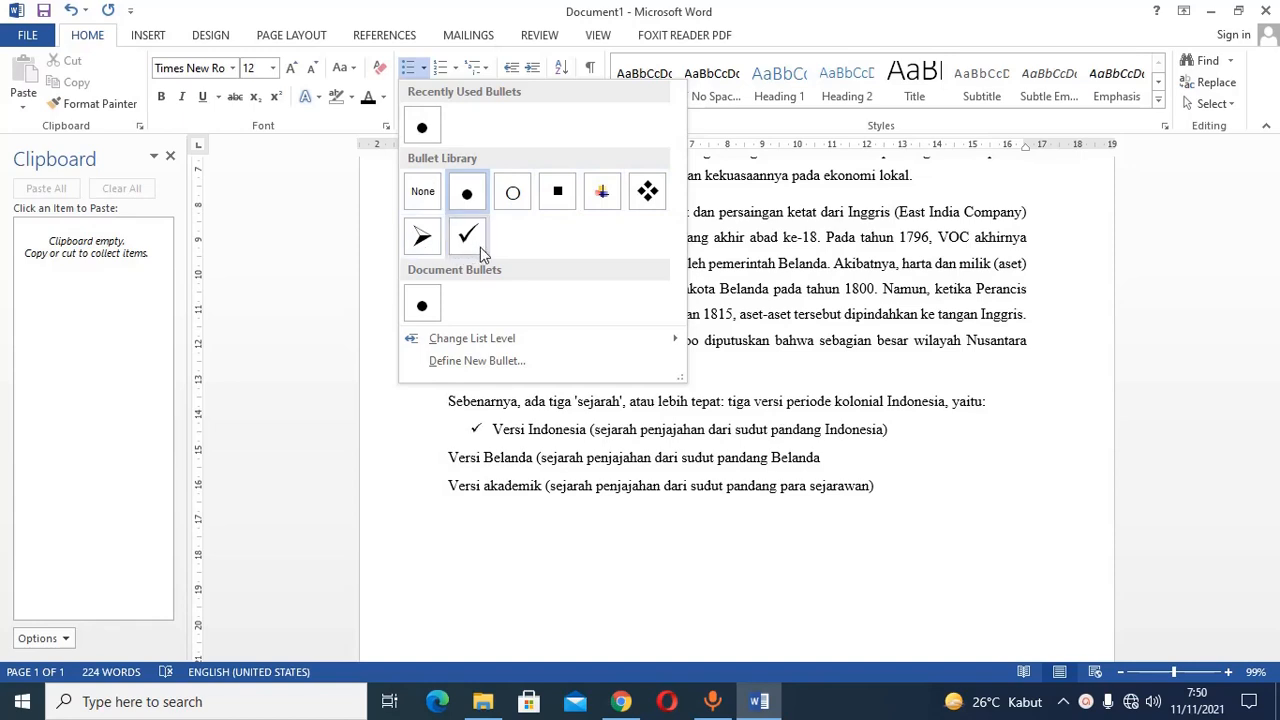
{"action": "left_click", "coordinate": [468, 198]}
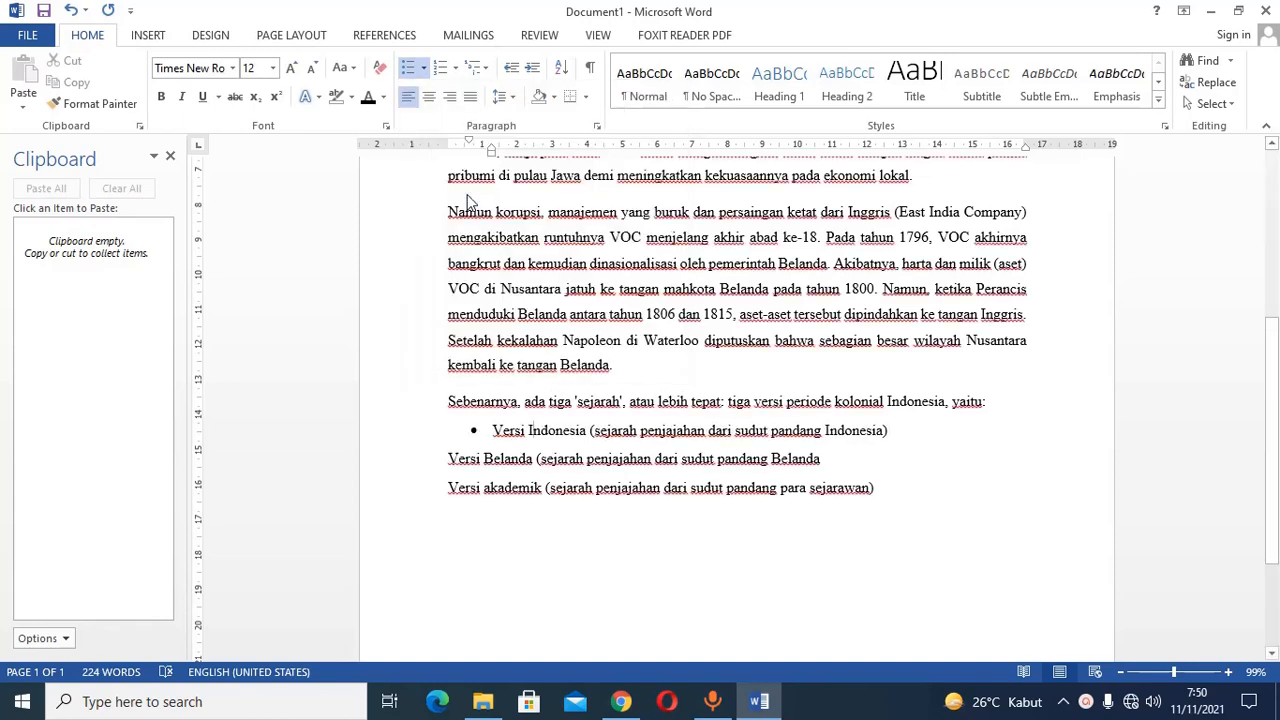
Copy the bullet formatting to the "Versi Belanda" and "Versi akademik" lines with Format Painter.
{"action": "left_click", "coordinate": [117, 113]}
{"action": "left_click", "coordinate": [573, 459]}
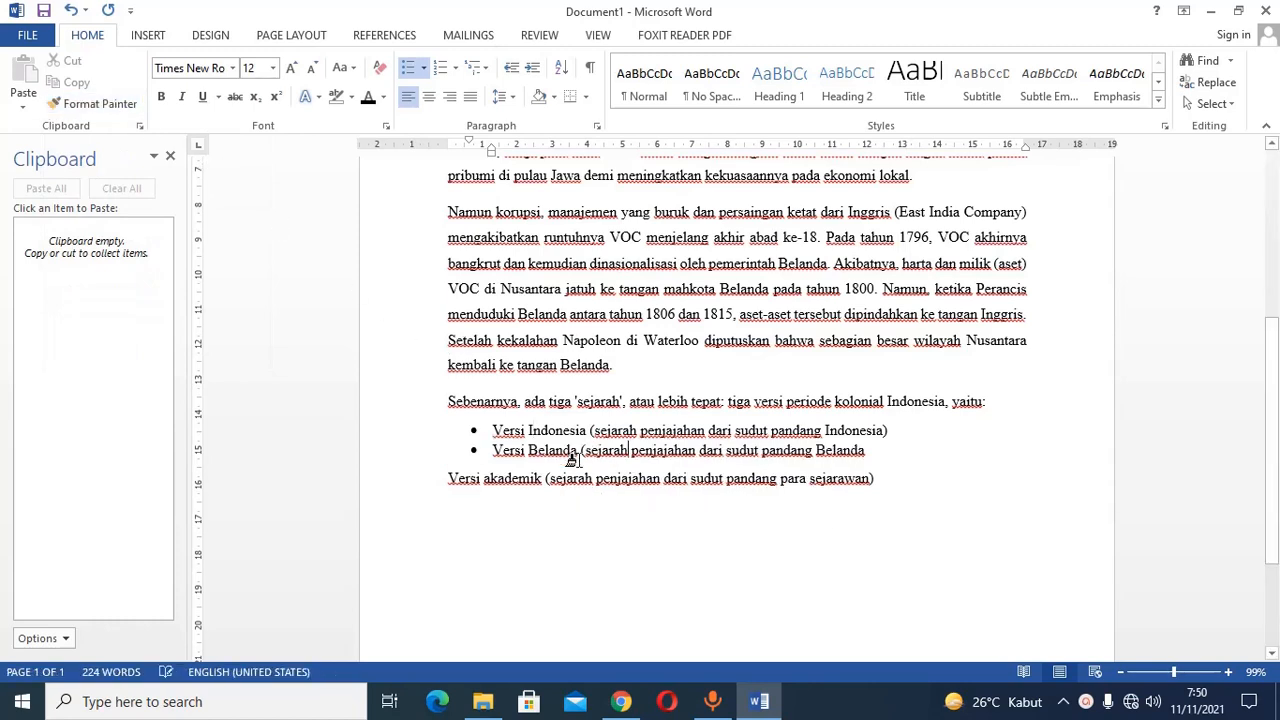
{"action": "left_click", "coordinate": [117, 113]}
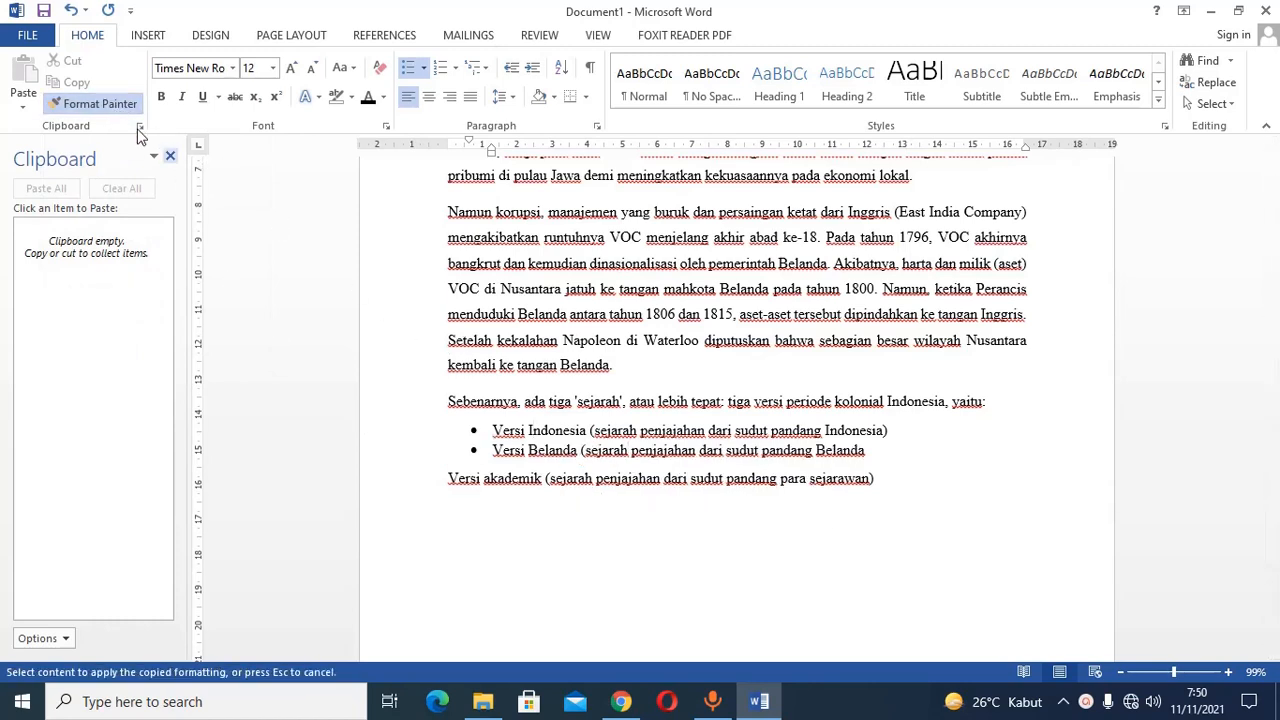
{"action": "left_click", "coordinate": [655, 478]}
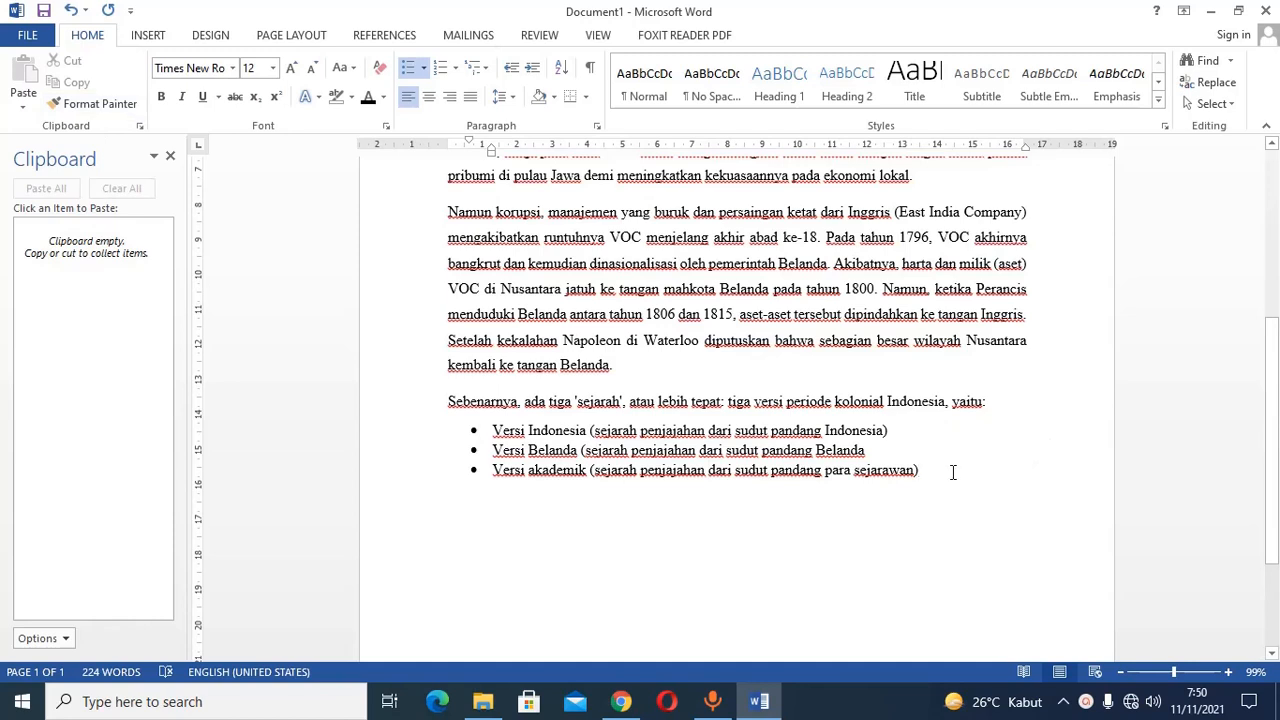
Add an unbulleted line reading "Posisi awal" at the page margin below the bulleted list, followed by a new empty line.
{"action": "key", "text": "Return"}
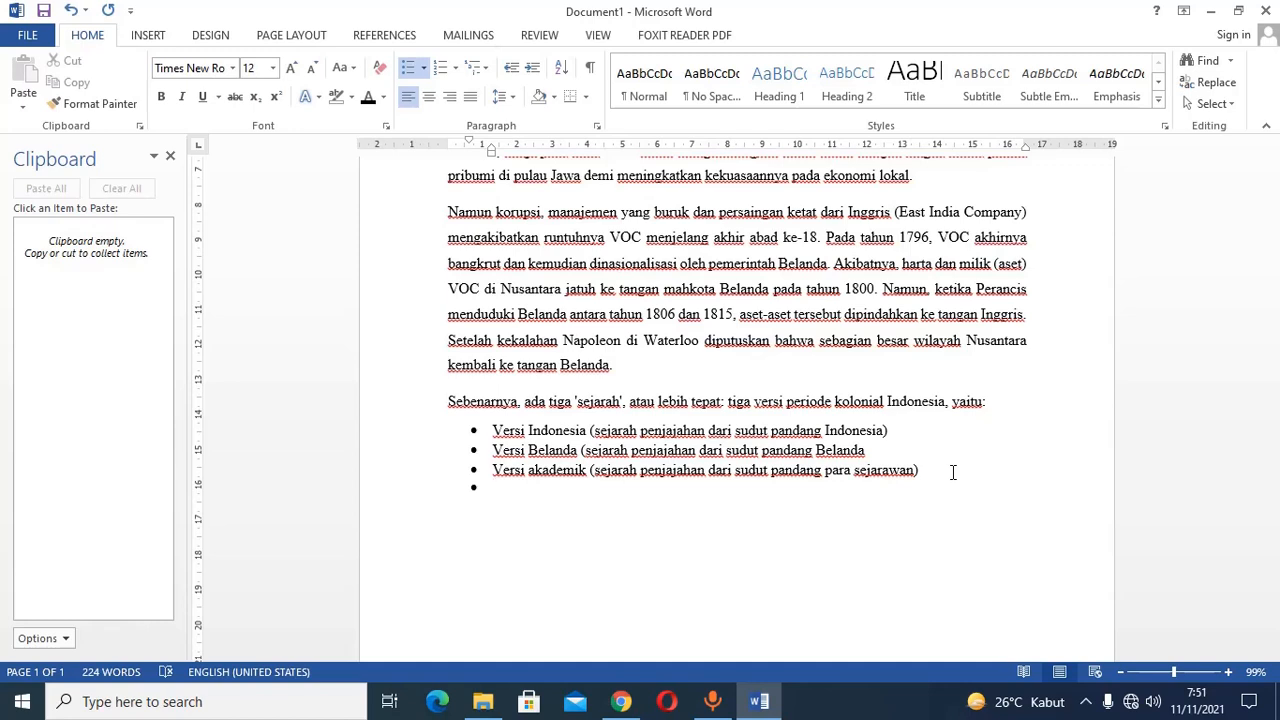
{"action": "key", "text": "BackSpace"}
{"action": "key", "text": "BackSpace"}
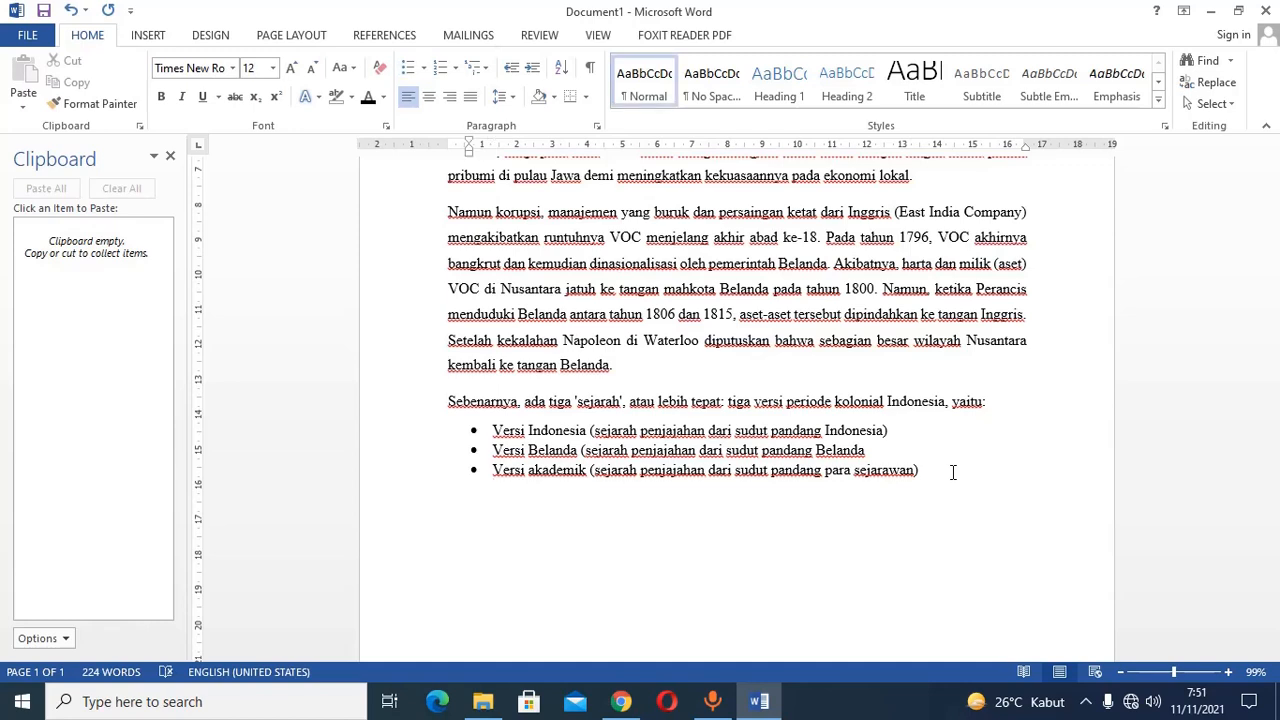
{"action": "key", "text": "BackSpace"}
{"action": "type", "text": "Posisi a"}
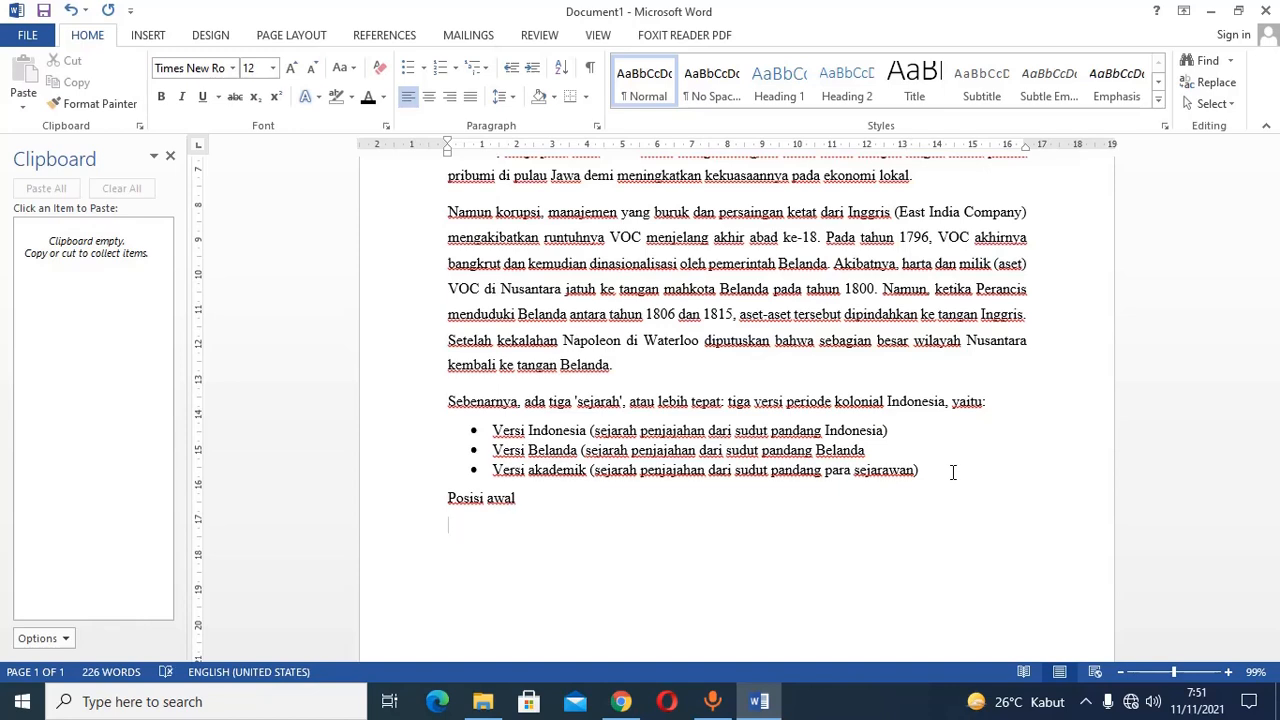
{"action": "type", "text": "wal"}
{"action": "key", "text": "Return"}
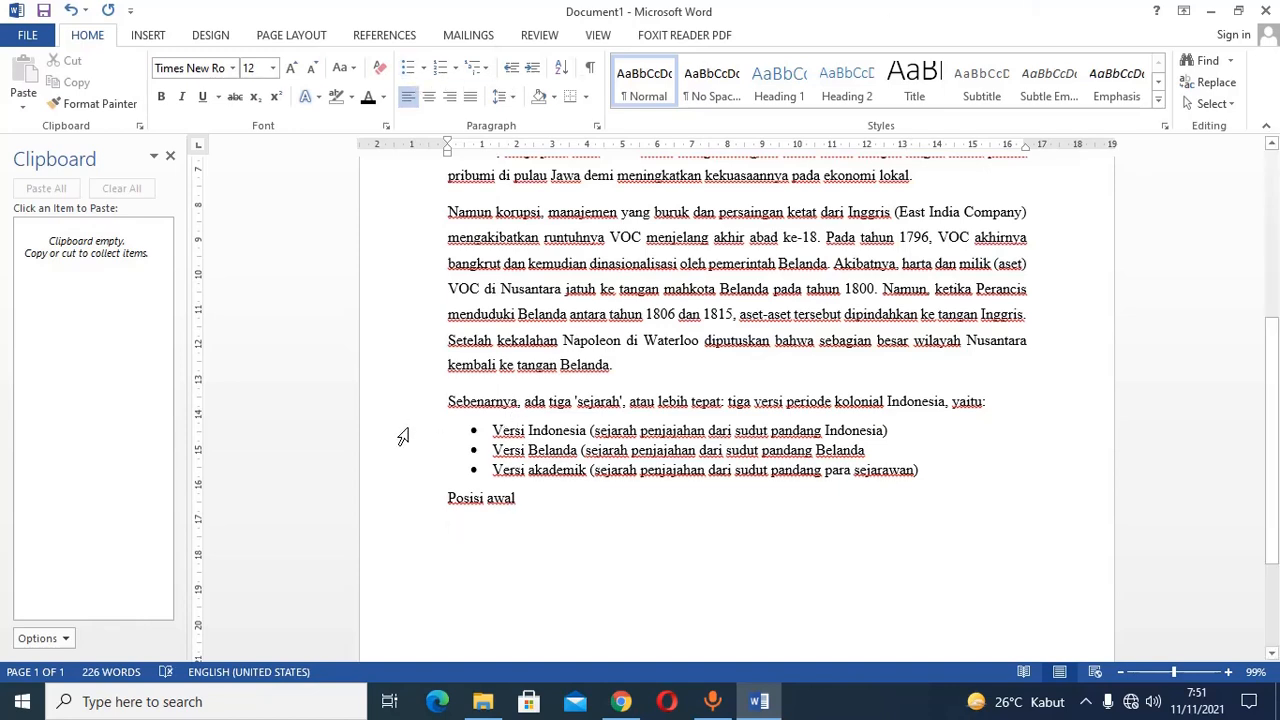
Try the 1. 2. 3. numbering format on the three "Versi" lines, and switch them back to round bullets.
{"action": "left_click_drag", "start_coordinate": [403, 437], "coordinate": [400, 480]}
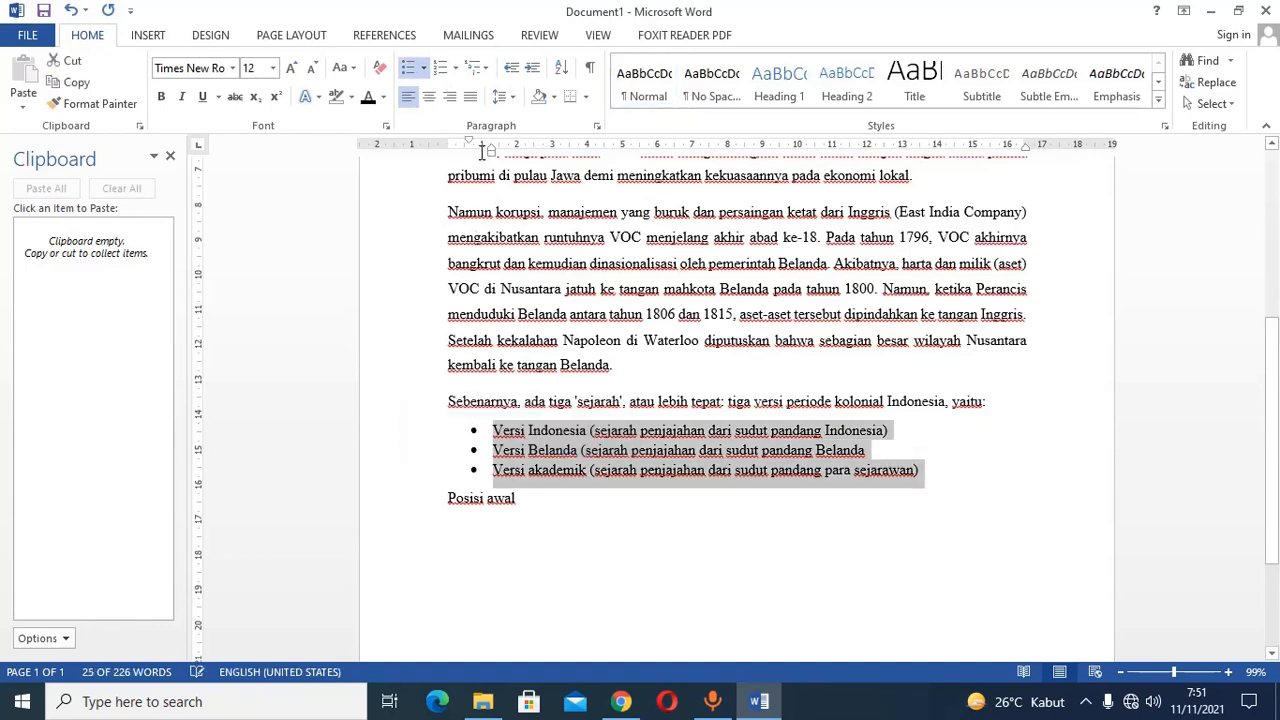
{"action": "left_click", "coordinate": [456, 68]}
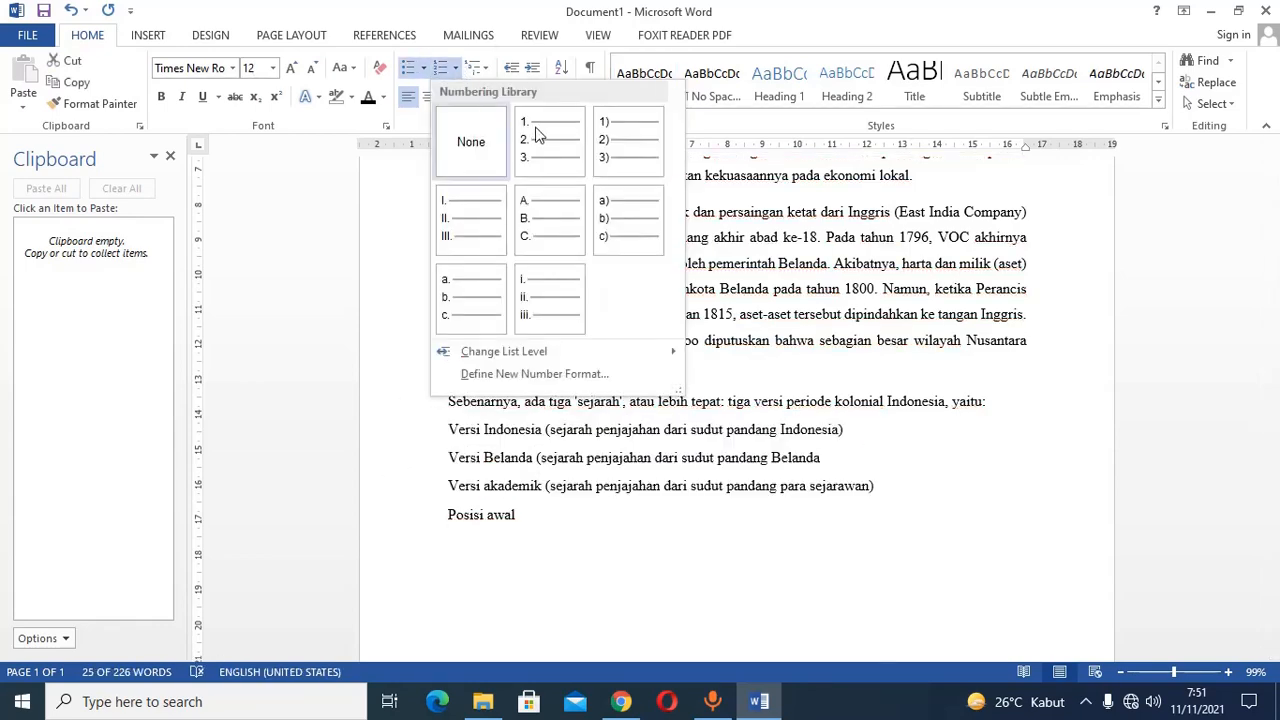
{"action": "left_click", "coordinate": [537, 133]}
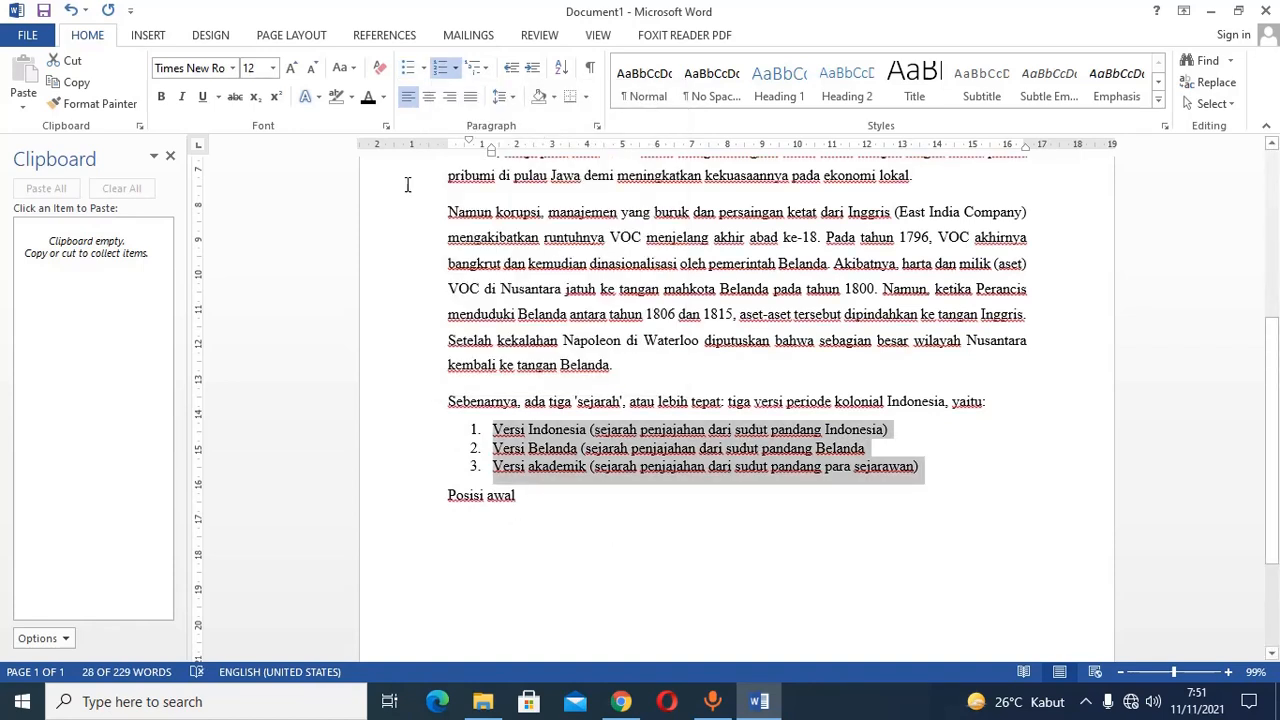
{"action": "left_click", "coordinate": [412, 70]}
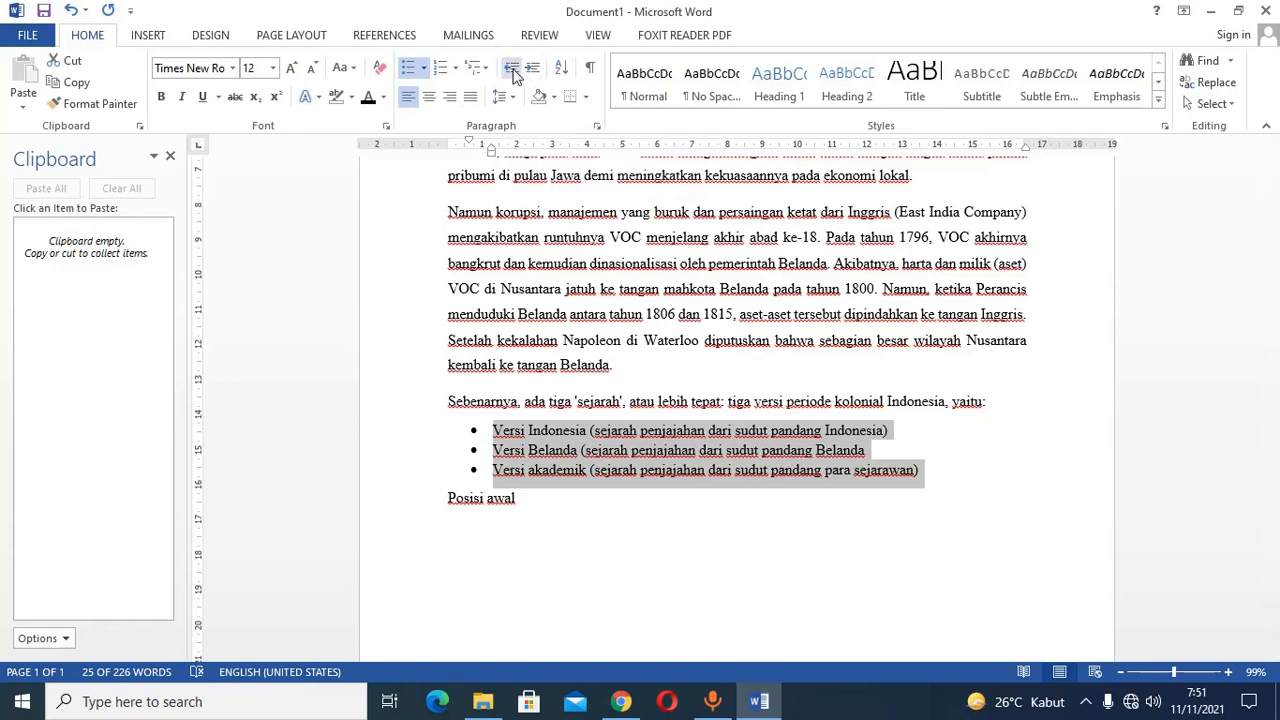
Try decreasing the indent of the three-item bulleted list, and increase it again.
{"action": "left_click", "coordinate": [512, 72]}
{"action": "left_click", "coordinate": [533, 72]}
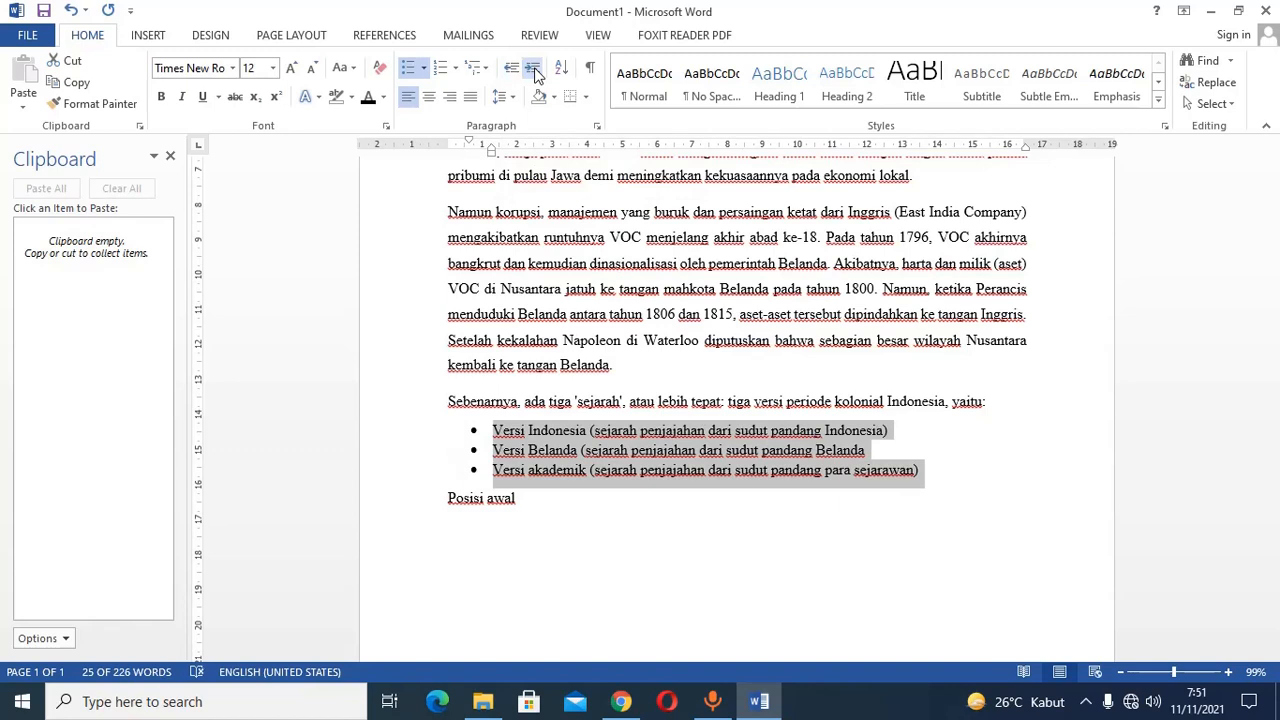
Try increasing the bulleted list's indent by four levels, reduce it to the page margin, and restore the one-level indent.
{"action": "left_click", "coordinate": [535, 70]}
{"action": "left_click", "coordinate": [535, 70]}
{"action": "left_click", "coordinate": [535, 70]}
{"action": "left_click", "coordinate": [535, 70]}
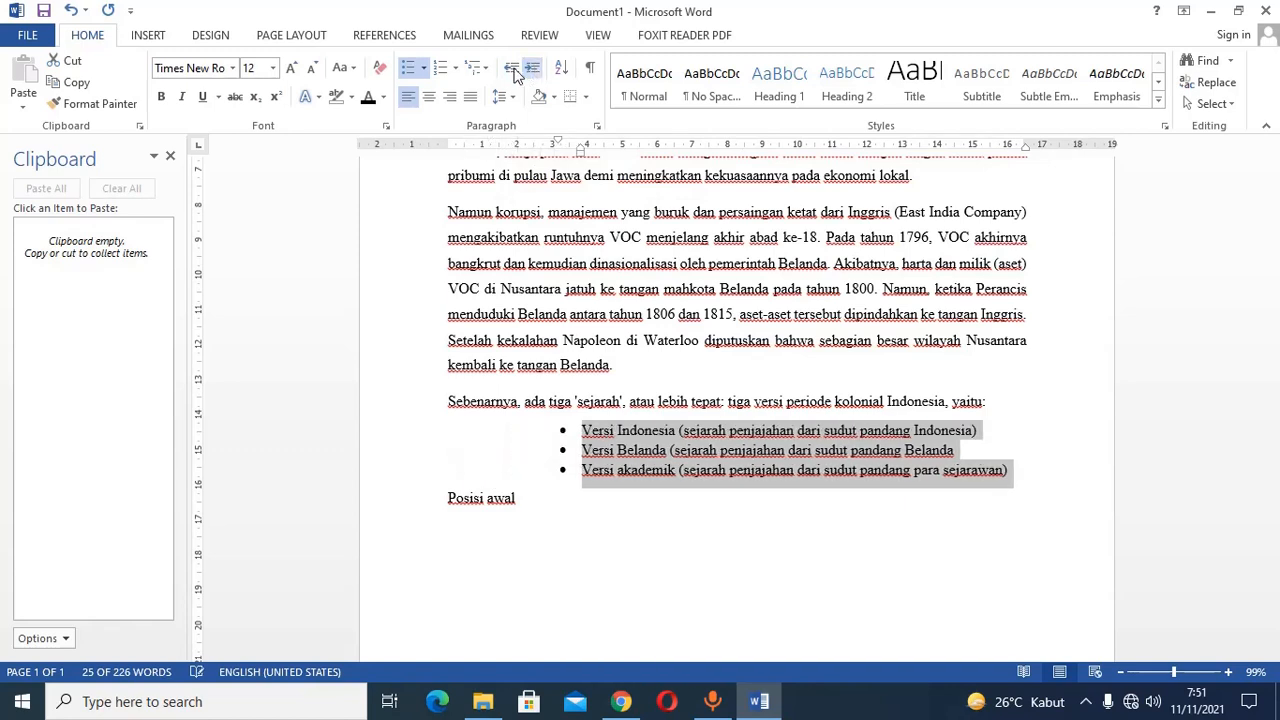
{"action": "left_click", "coordinate": [512, 72]}
{"action": "left_click", "coordinate": [512, 72]}
{"action": "left_click", "coordinate": [512, 72]}
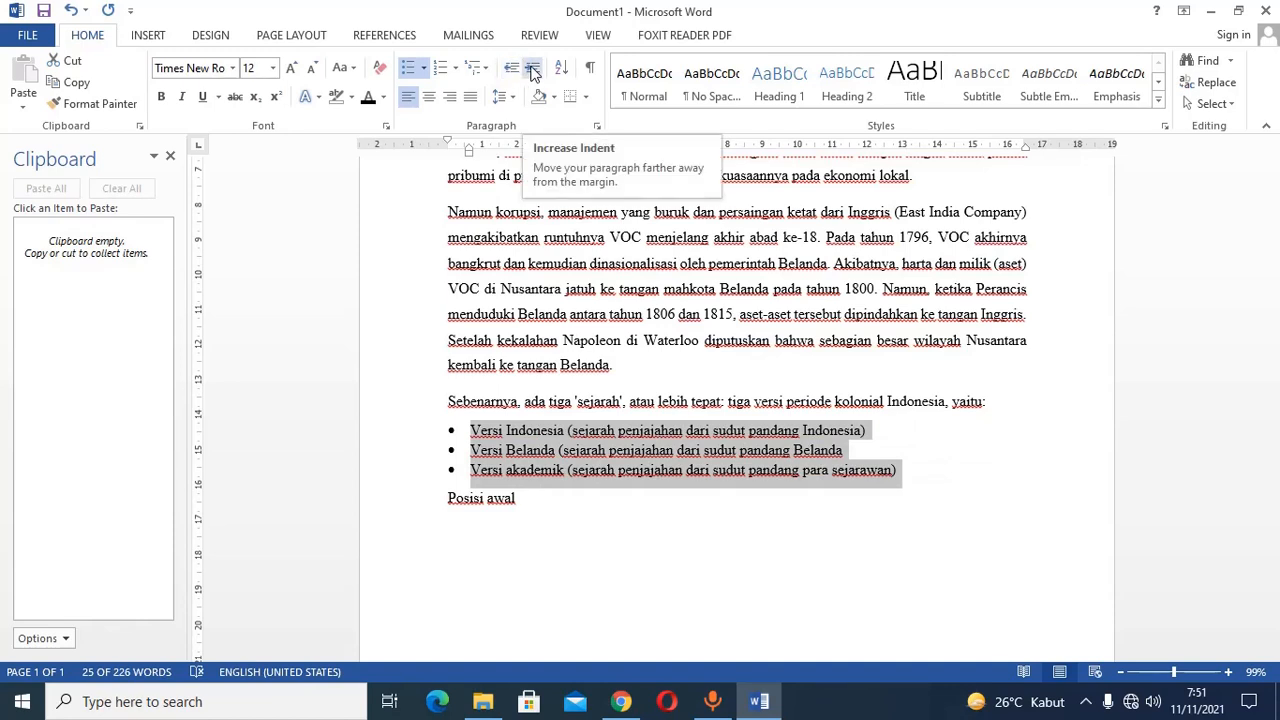
{"action": "left_click", "coordinate": [533, 73]}
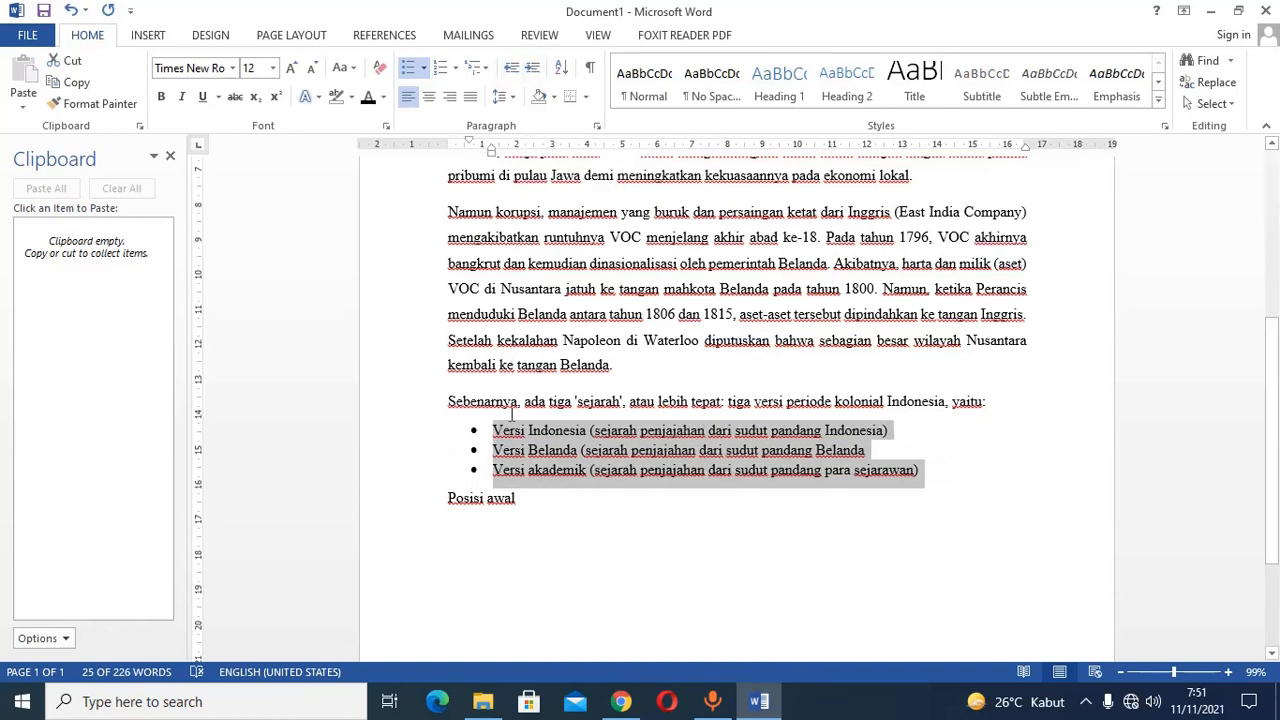
Turn the three "Versi" lines into a numbered list and apply the 1) a) i) multilevel list format.
{"action": "left_click", "coordinate": [440, 67]}
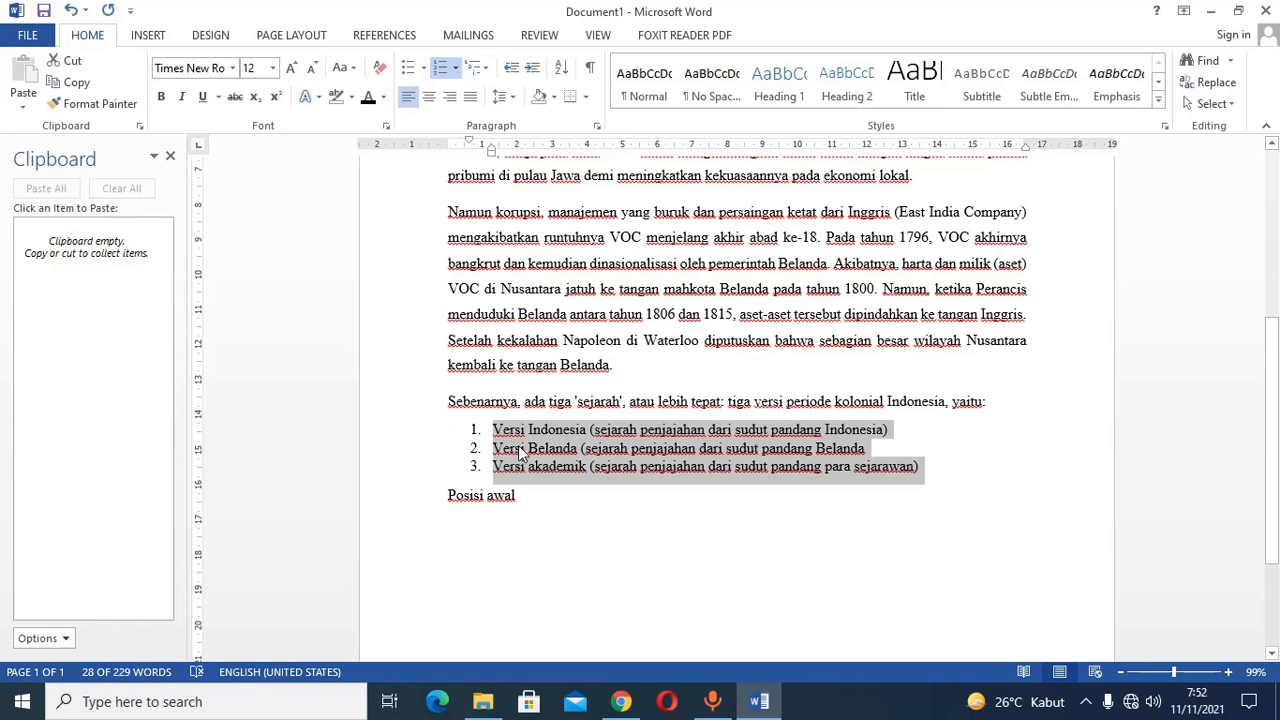
{"action": "left_click", "coordinate": [487, 68]}
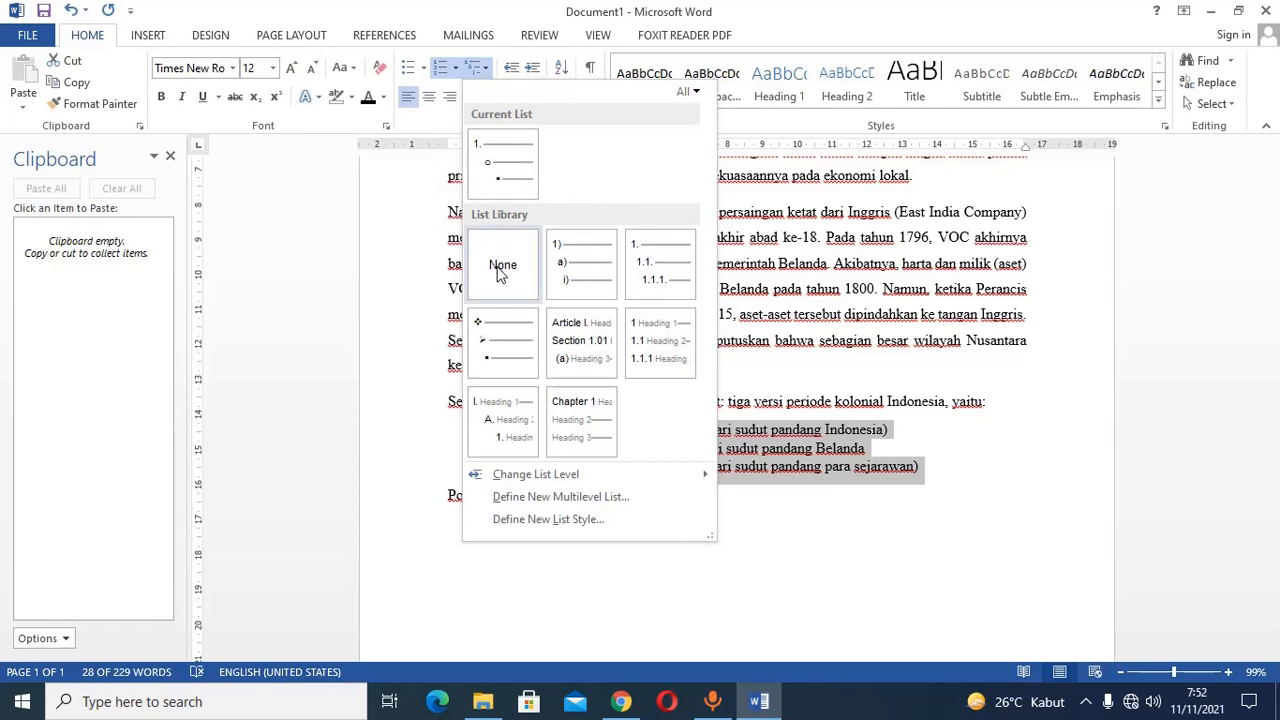
{"action": "mouse_move", "coordinate": [660, 265]}
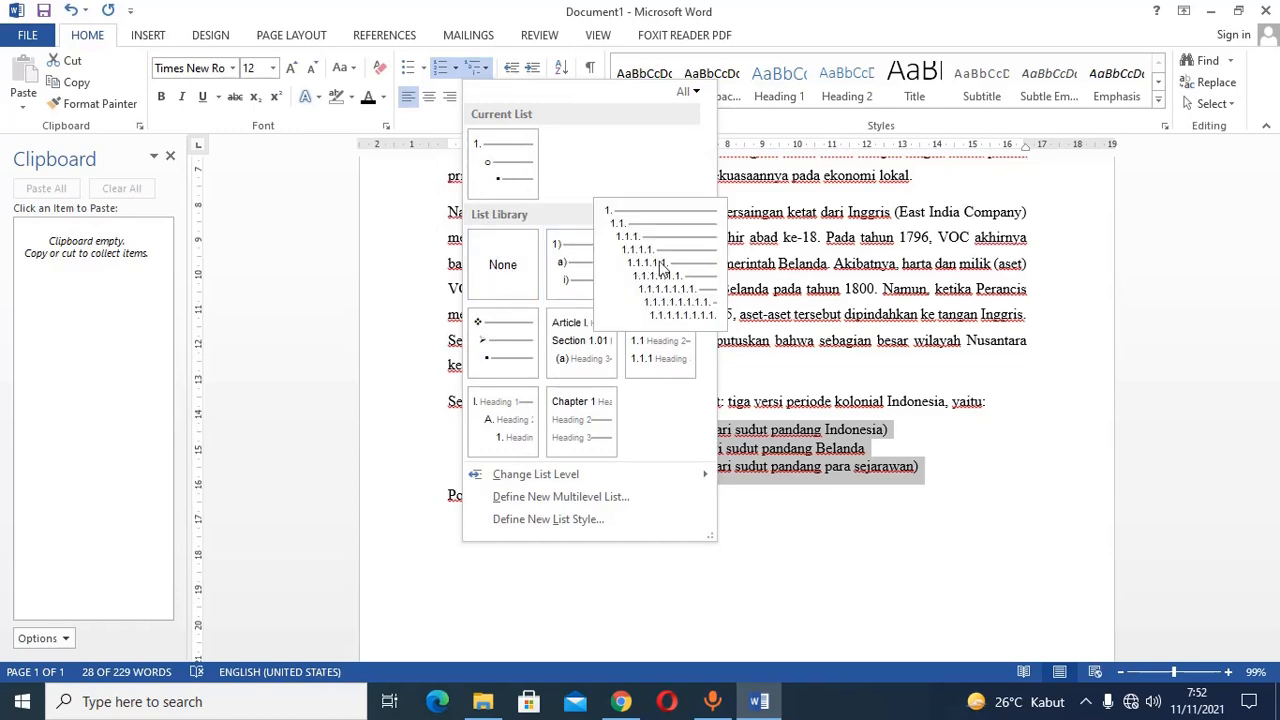
{"action": "mouse_move", "coordinate": [579, 266]}
{"action": "left_click", "coordinate": [592, 272]}
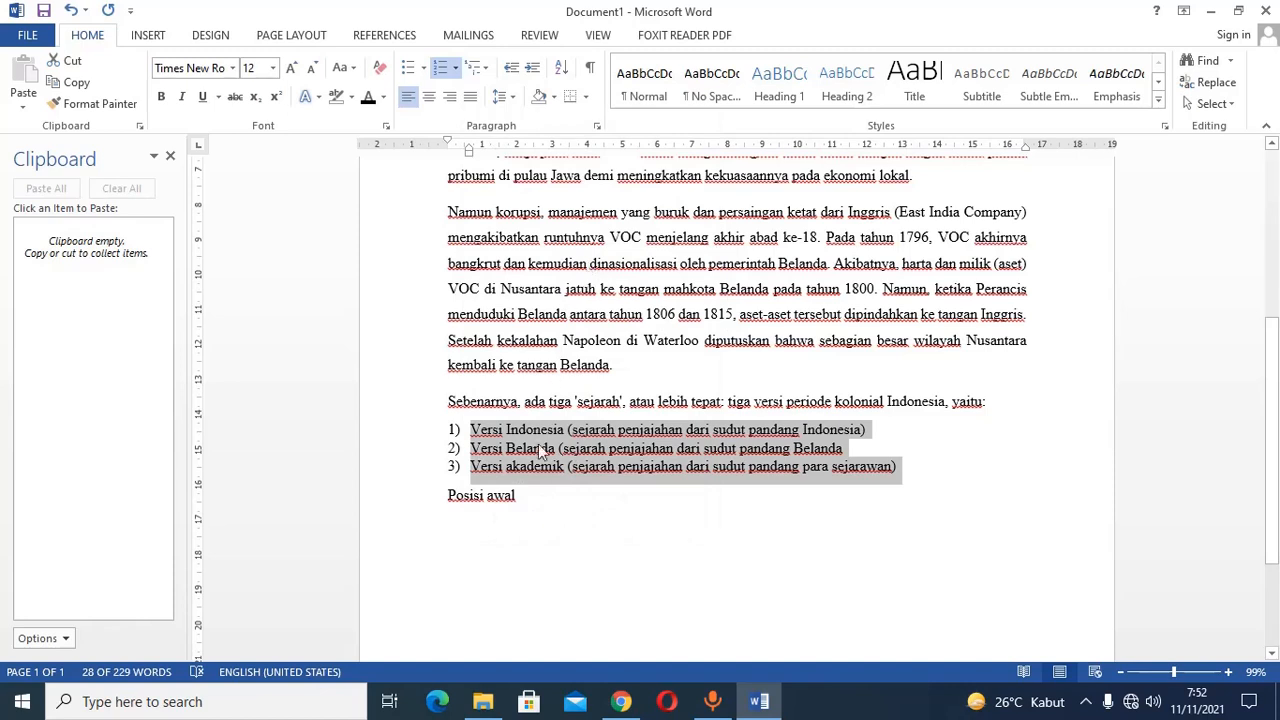
Demote the "Versi Belanda" and "Versi akademik" items to second-level a) and b) entries under "Versi Indonesia".
{"action": "left_click", "coordinate": [484, 453]}
{"action": "double_click", "coordinate": [487, 453]}
{"action": "left_click_drag", "start_coordinate": [487, 453], "coordinate": [488, 461]}
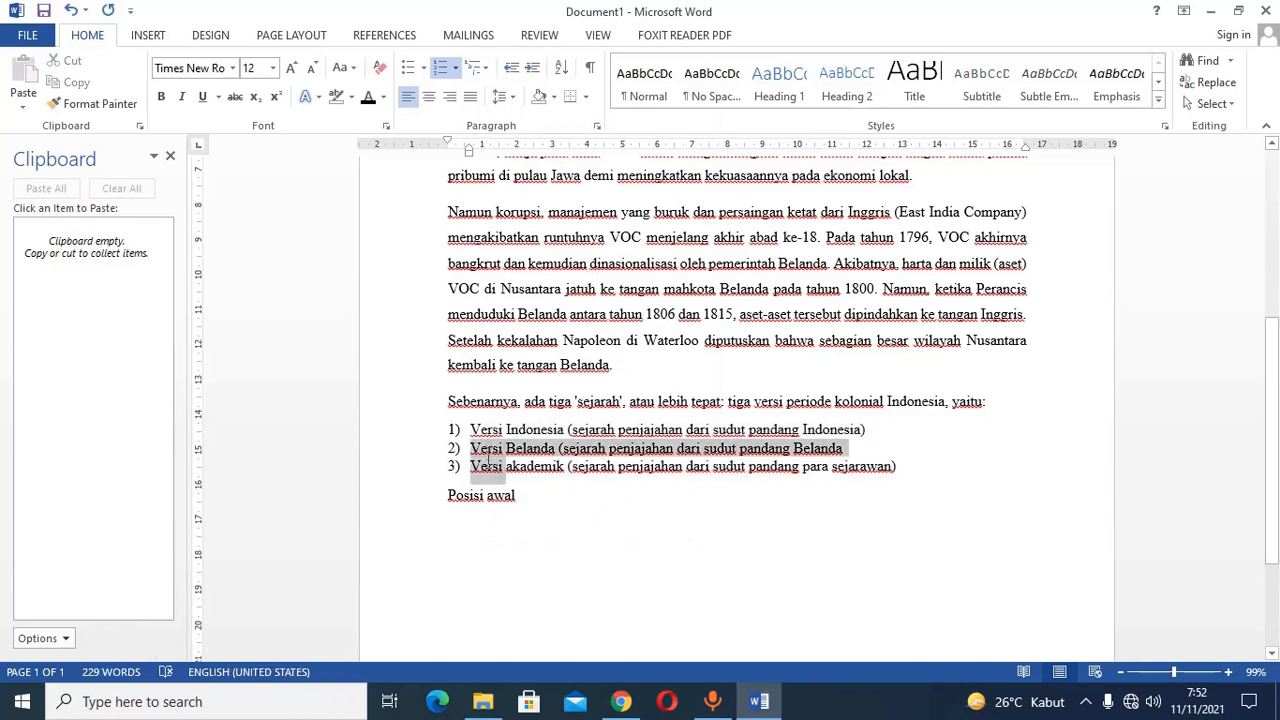
{"action": "left_click", "coordinate": [533, 68]}
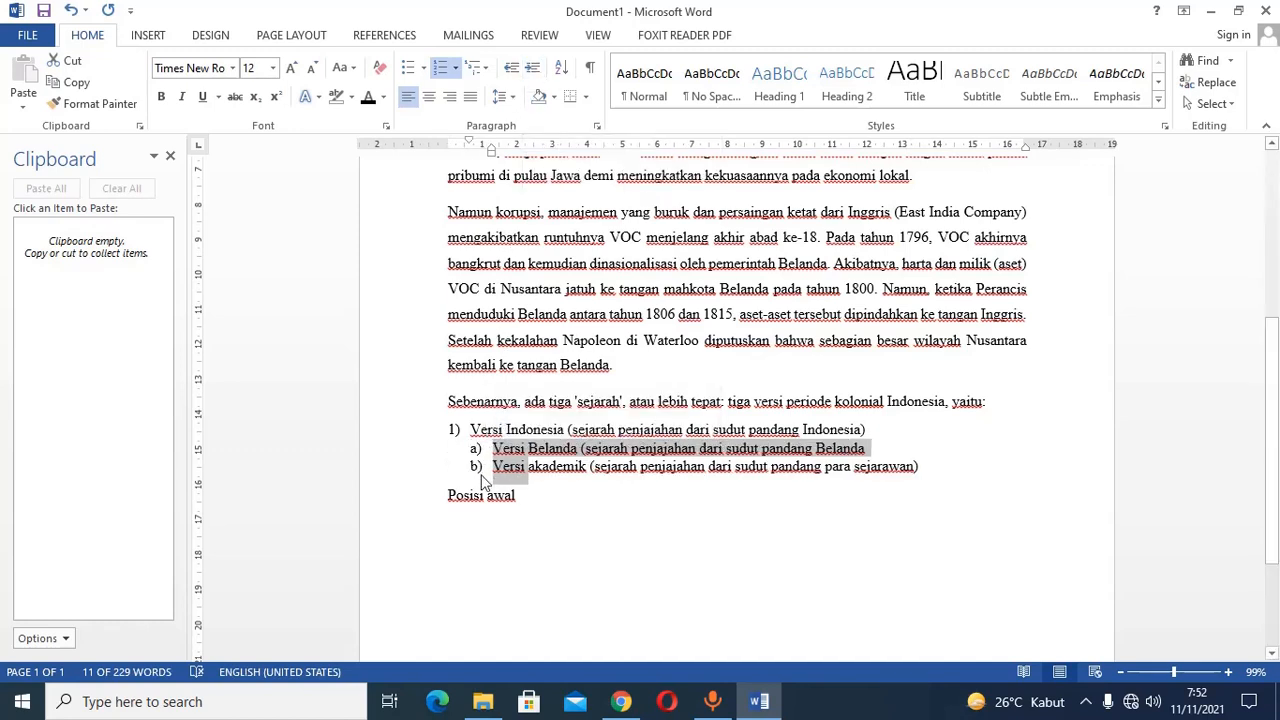
Add an unnumbered line reading "Yang nomor 2" at the page margin below the "Versi akademik" item, followed by an empty line.
{"action": "left_click", "coordinate": [944, 470]}
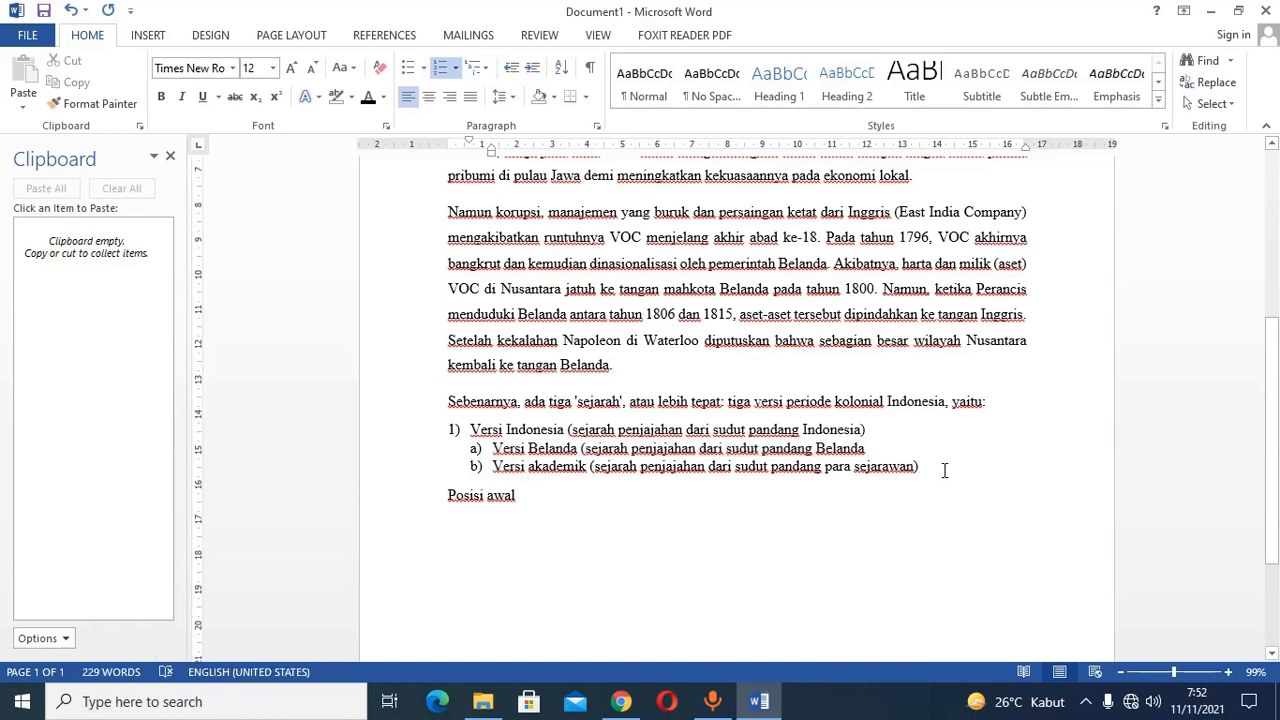
{"action": "key", "text": "Return"}
{"action": "key", "text": "BackSpace"}
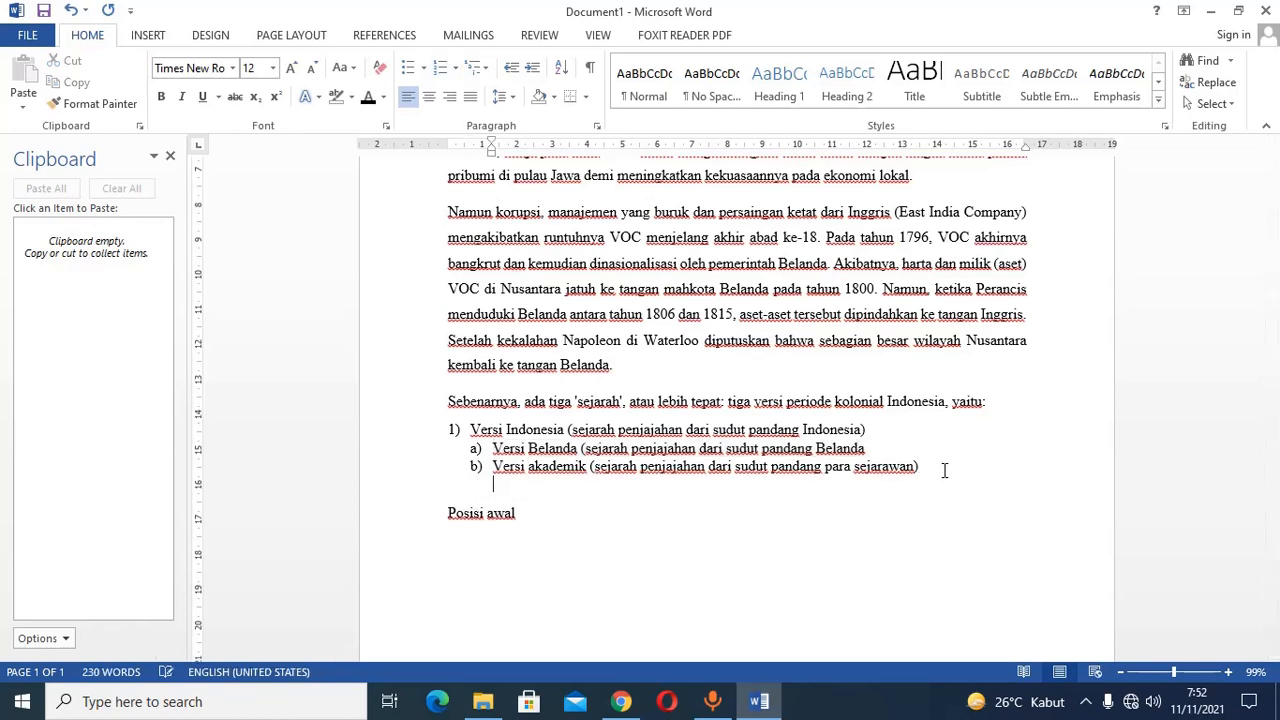
{"action": "key", "text": "BackSpace"}
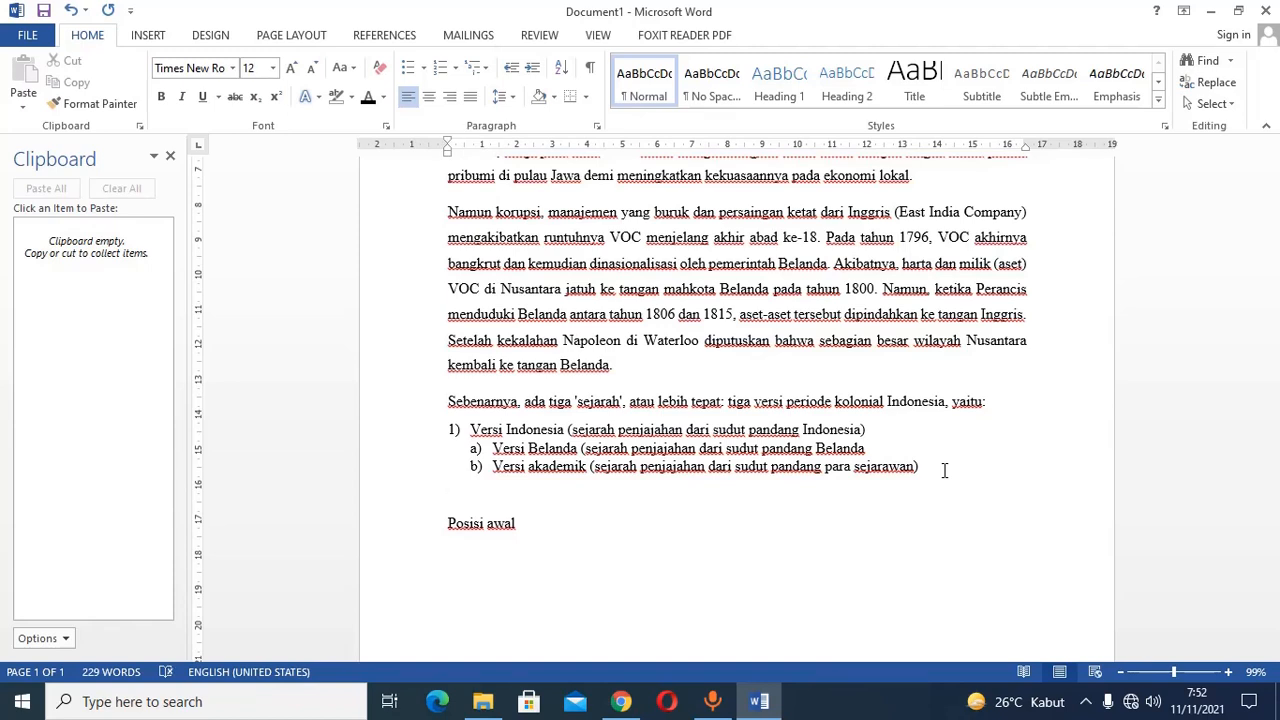
{"action": "type", "text": "yang nomor 2"}
{"action": "key", "text": "Return"}
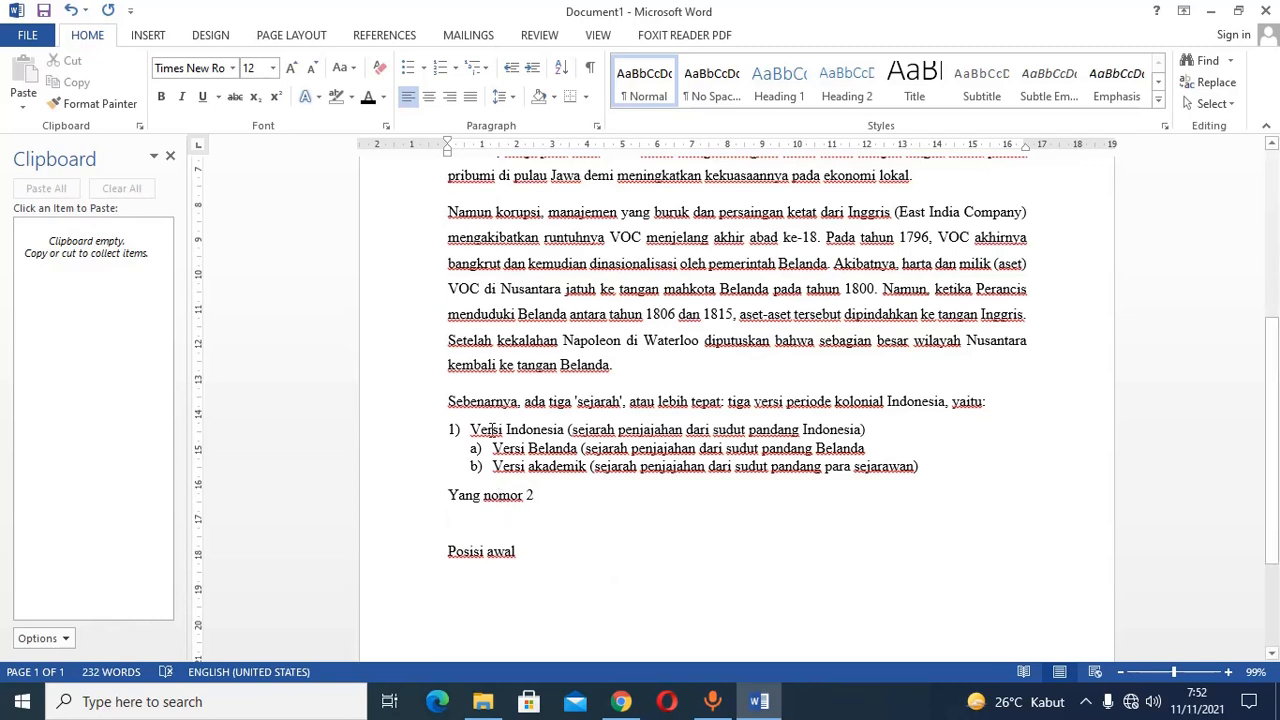
Copy the first-level numbering of "Versi Indonesia" to the "Yang nomor 2" line with Format Painter.
{"action": "left_click", "coordinate": [491, 429]}
{"action": "left_click", "coordinate": [93, 103]}
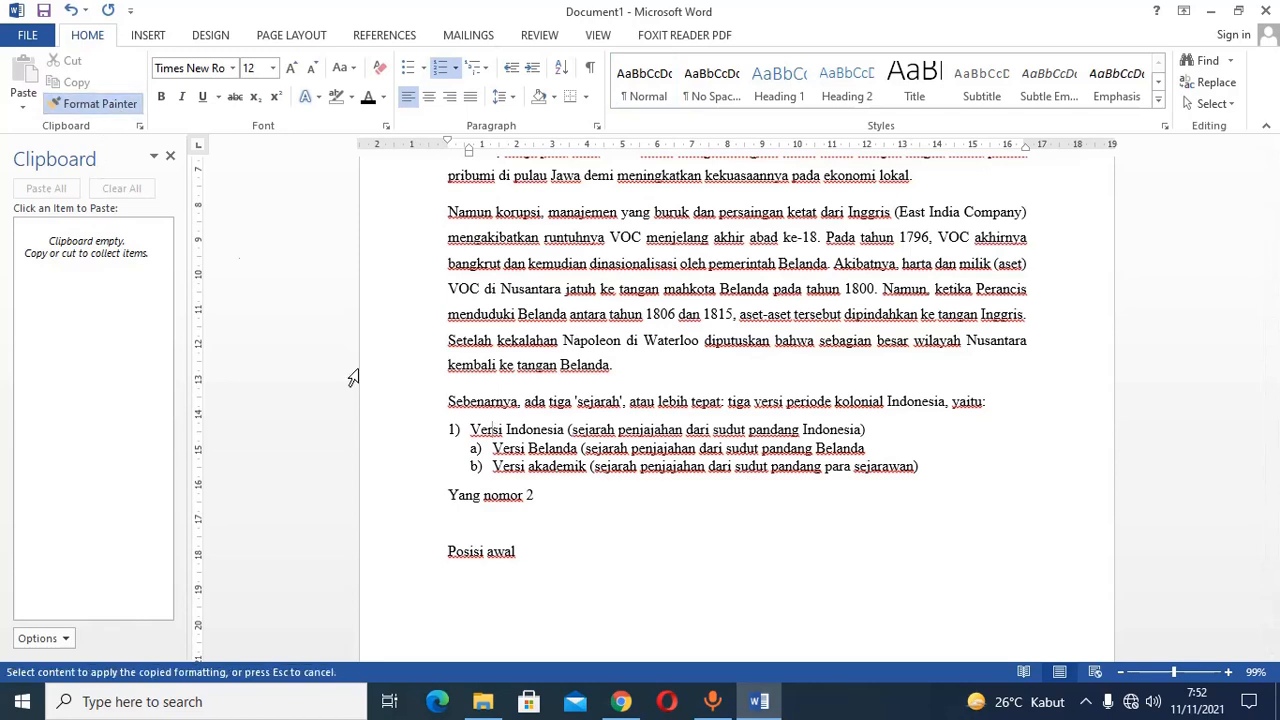
{"action": "left_click", "coordinate": [522, 495]}
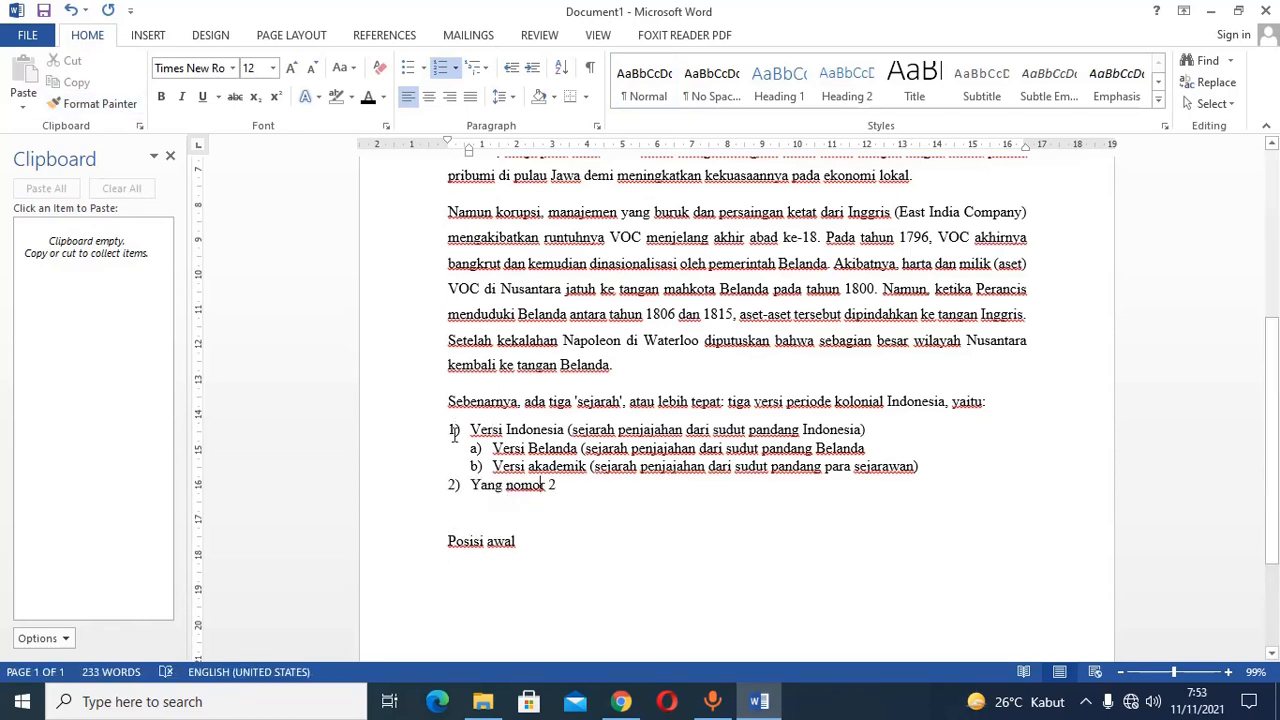
Extend list item 2 to read "Yang nomor 2 juga ada list".
{"action": "left_click", "coordinate": [573, 485]}
{"action": "type", "text": "hdk"}
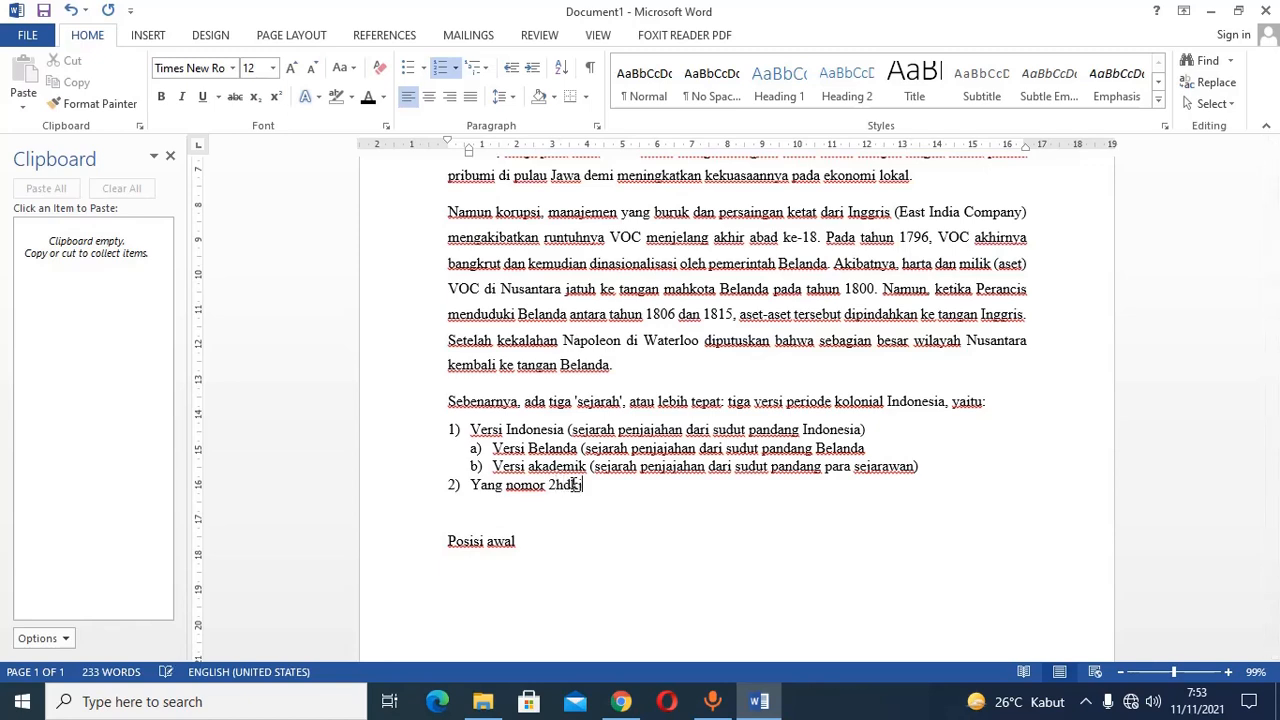
{"action": "type", "text": "j"}
{"action": "key", "text": "BackSpace"}
{"action": "key", "text": "BackSpace"}
{"action": "key", "text": "BackSpace"}
{"action": "key", "text": "BackSpace"}
{"action": "type", "text": "juga ada list"}
Add the items "Yang a" and "Ini yang b" below item 2 and demote both to second-level entries.
{"action": "key", "text": "Return"}
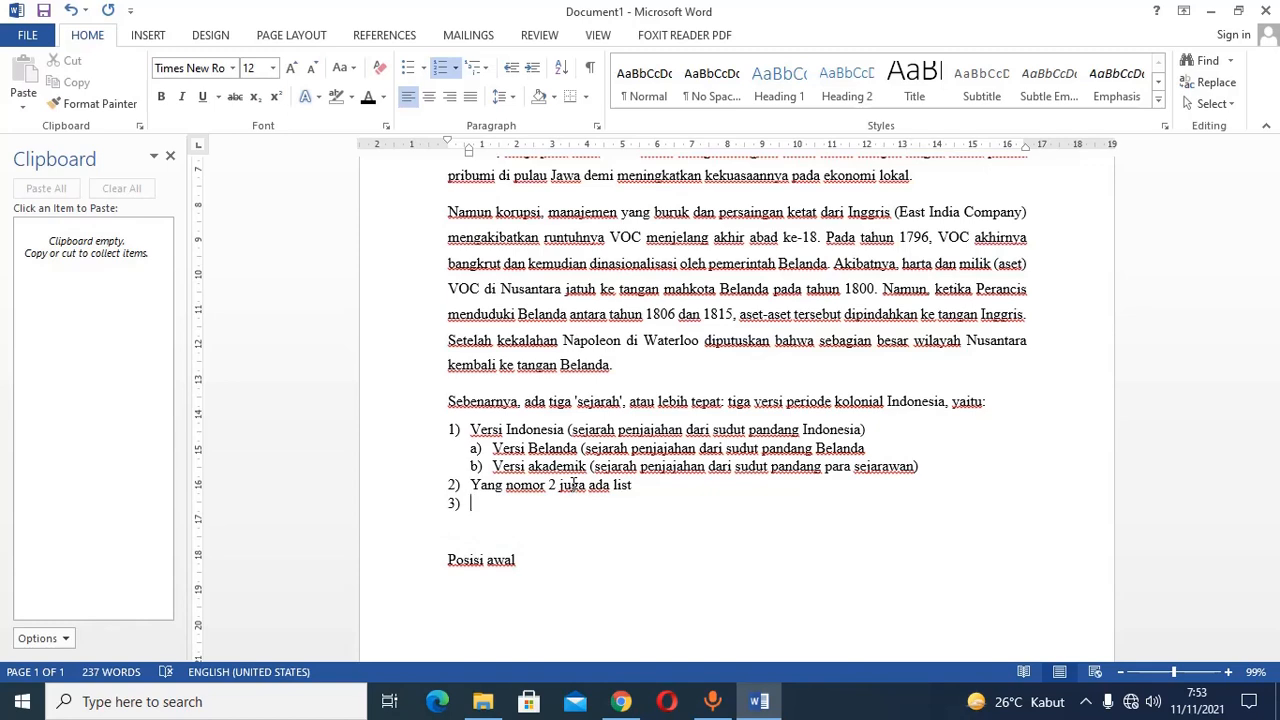
{"action": "type", "text": "Yang a"}
{"action": "key", "text": "Return"}
{"action": "type", "text": "Ini"}
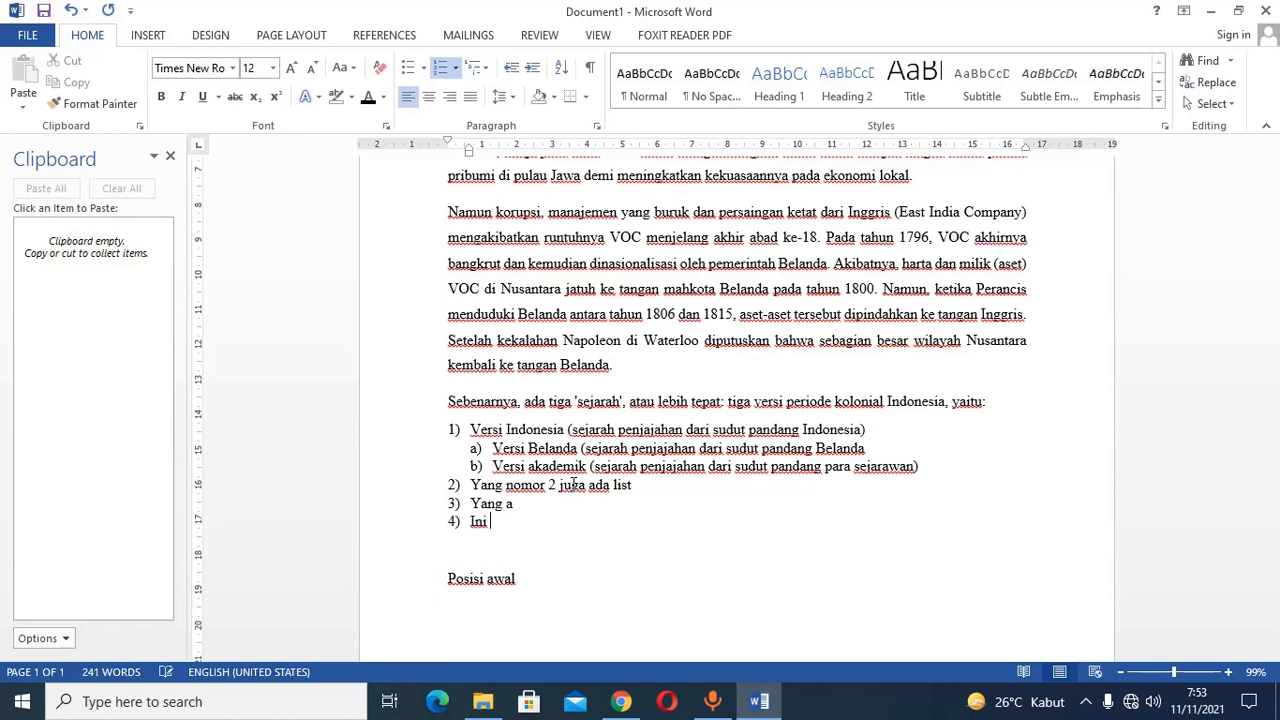
{"action": "type", "text": " yang b"}
{"action": "left_click_drag", "start_coordinate": [491, 505], "coordinate": [480, 522]}
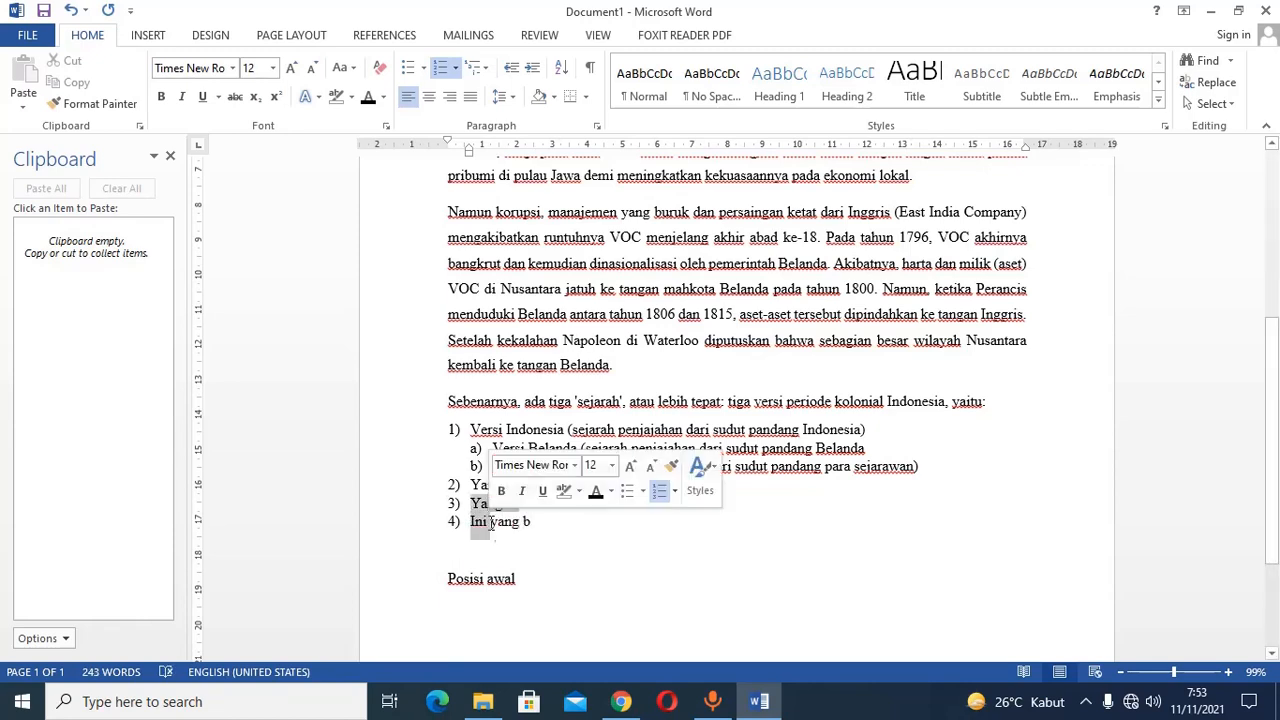
{"action": "left_click", "coordinate": [538, 75]}
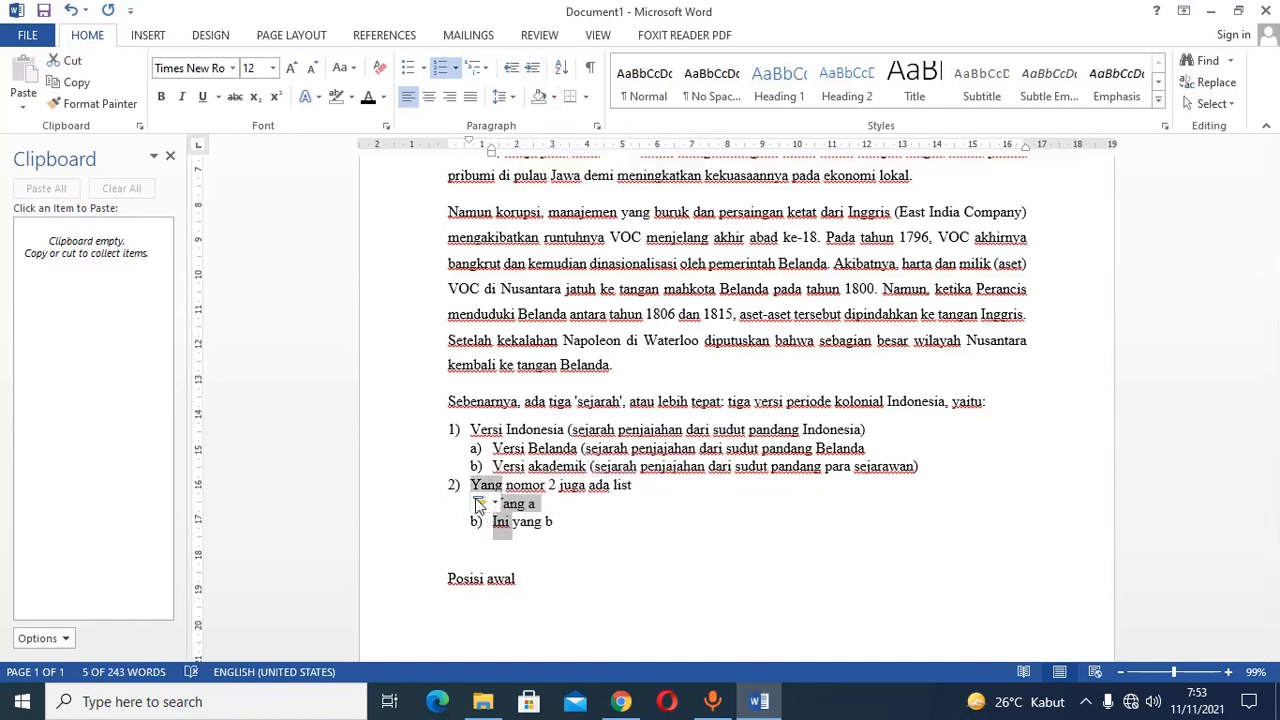
Add an unnumbered line reading "Ini seharusnya no 3" at the page margin below "Ini yang b", followed by an empty line.
{"action": "left_click", "coordinate": [588, 524]}
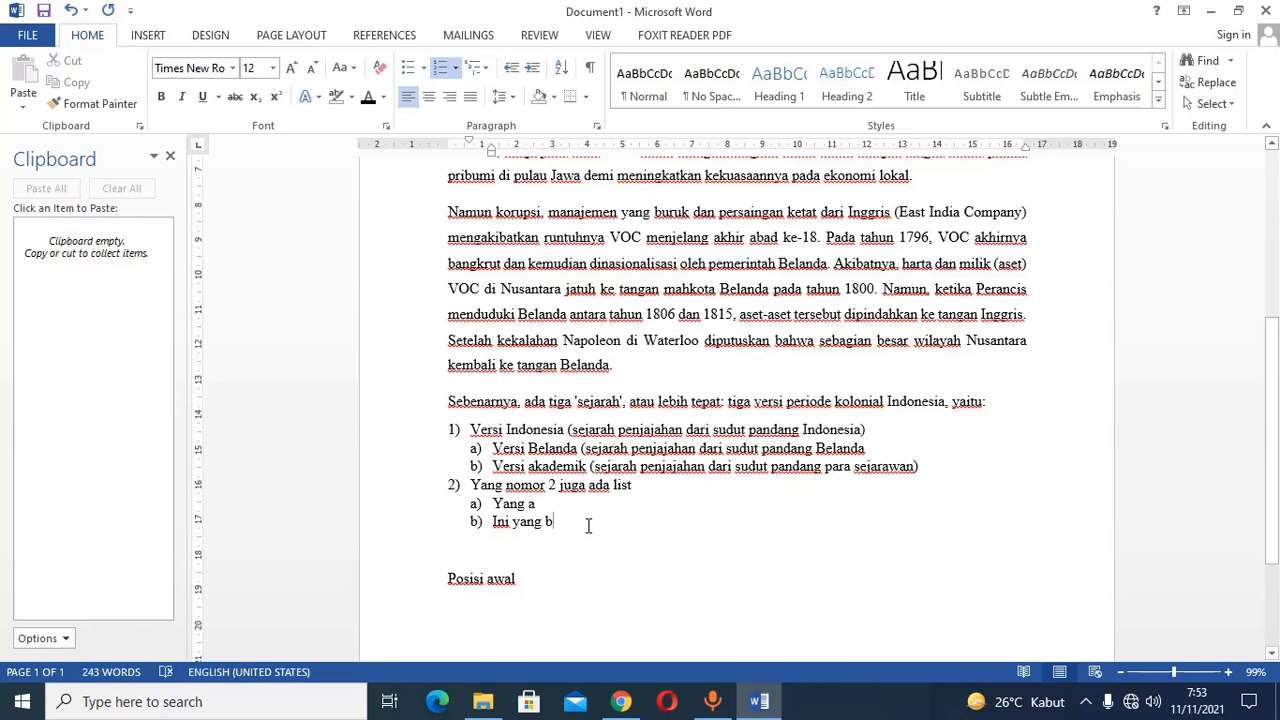
{"action": "key", "text": "Return"}
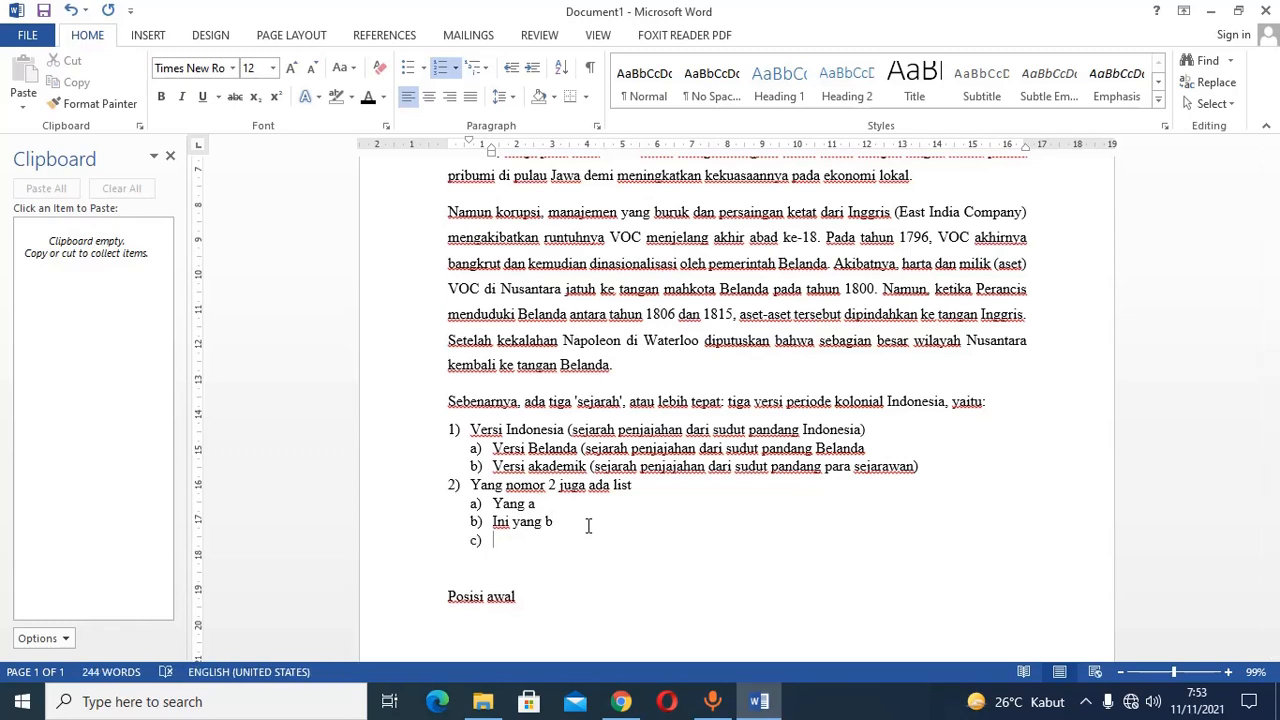
{"action": "key", "text": "BackSpace"}
{"action": "key", "text": "BackSpace"}
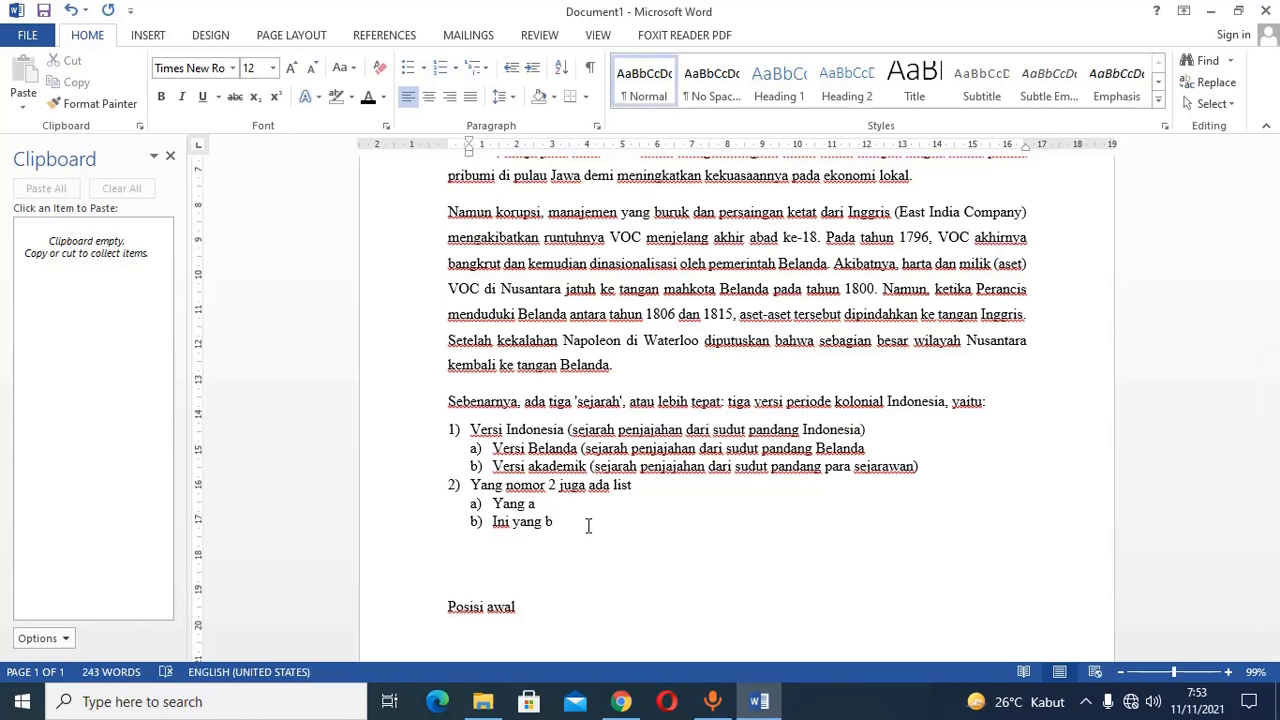
{"action": "key", "text": "BackSpace"}
{"action": "type", "text": "ini seharusnya"}
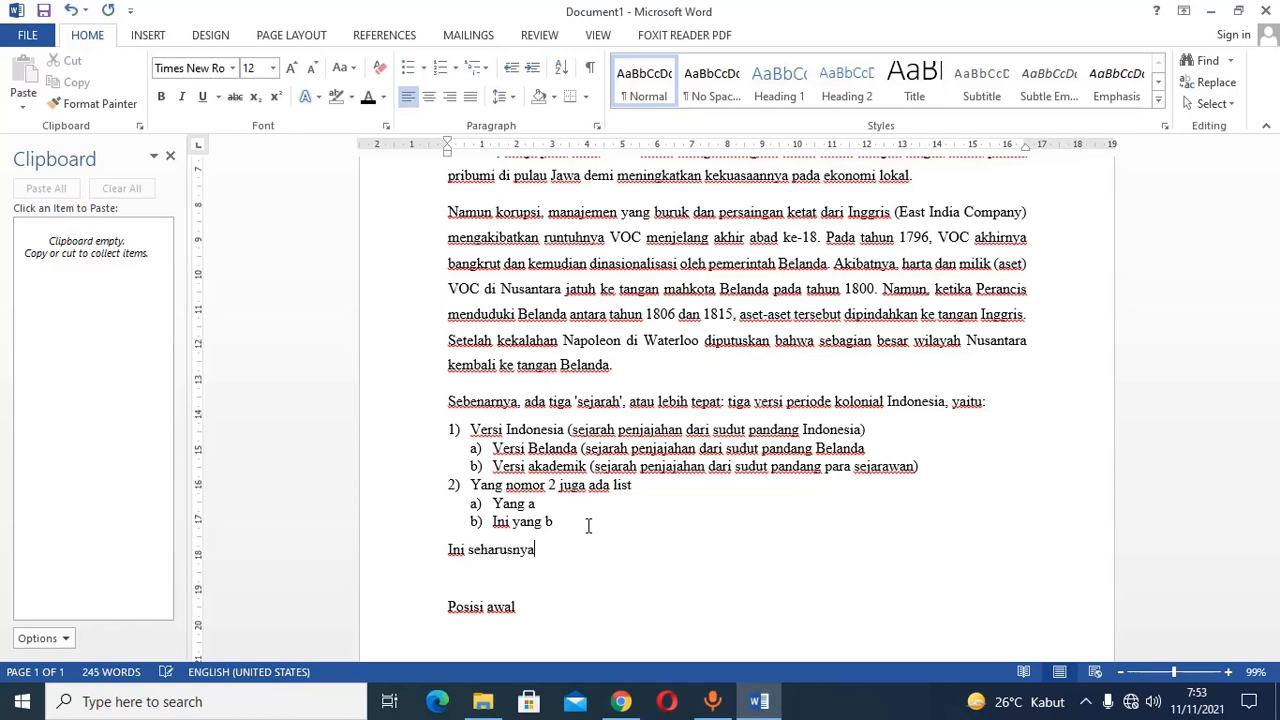
{"action": "type", "text": " no 3"}
{"action": "key", "text": "Return"}
Copy item 2's numbering to the "Ini seharusnya no 3" line with Format Painter, and start a new list item below it.
{"action": "left_click", "coordinate": [480, 484]}
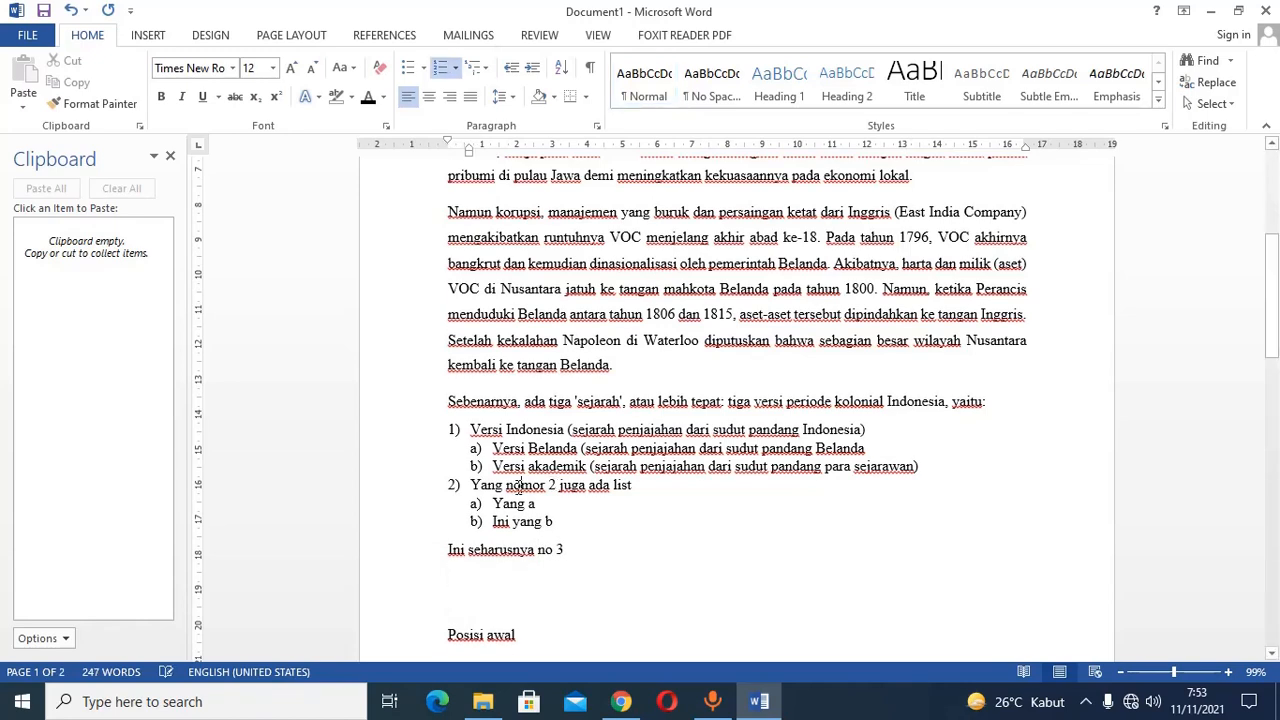
{"action": "left_click", "coordinate": [112, 106]}
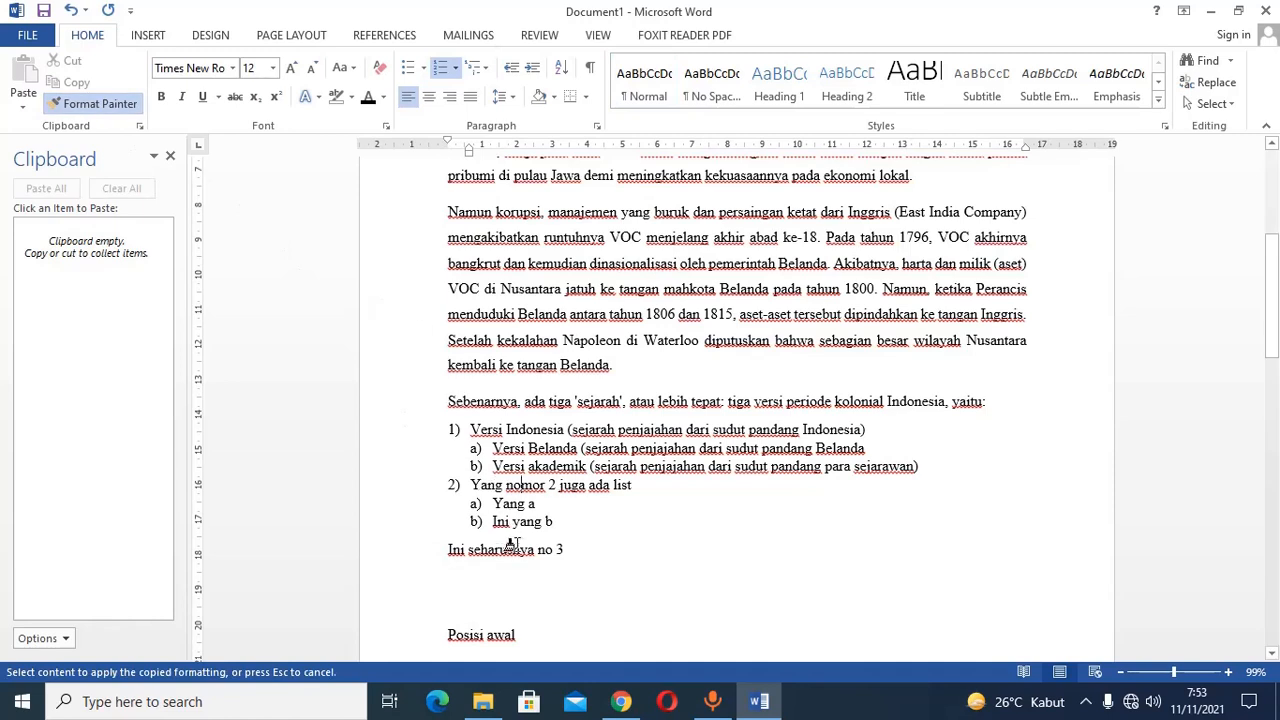
{"action": "left_click", "coordinate": [515, 555]}
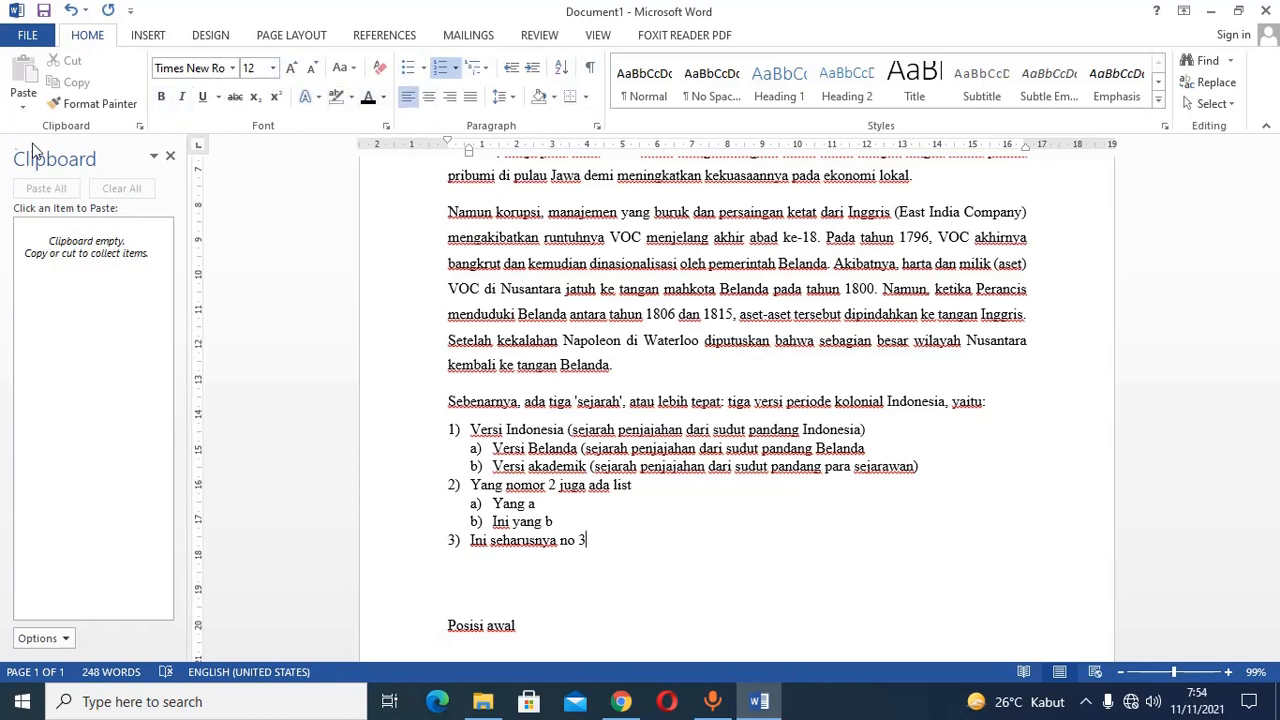
{"action": "left_click", "coordinate": [620, 543]}
{"action": "key", "text": "Return"}
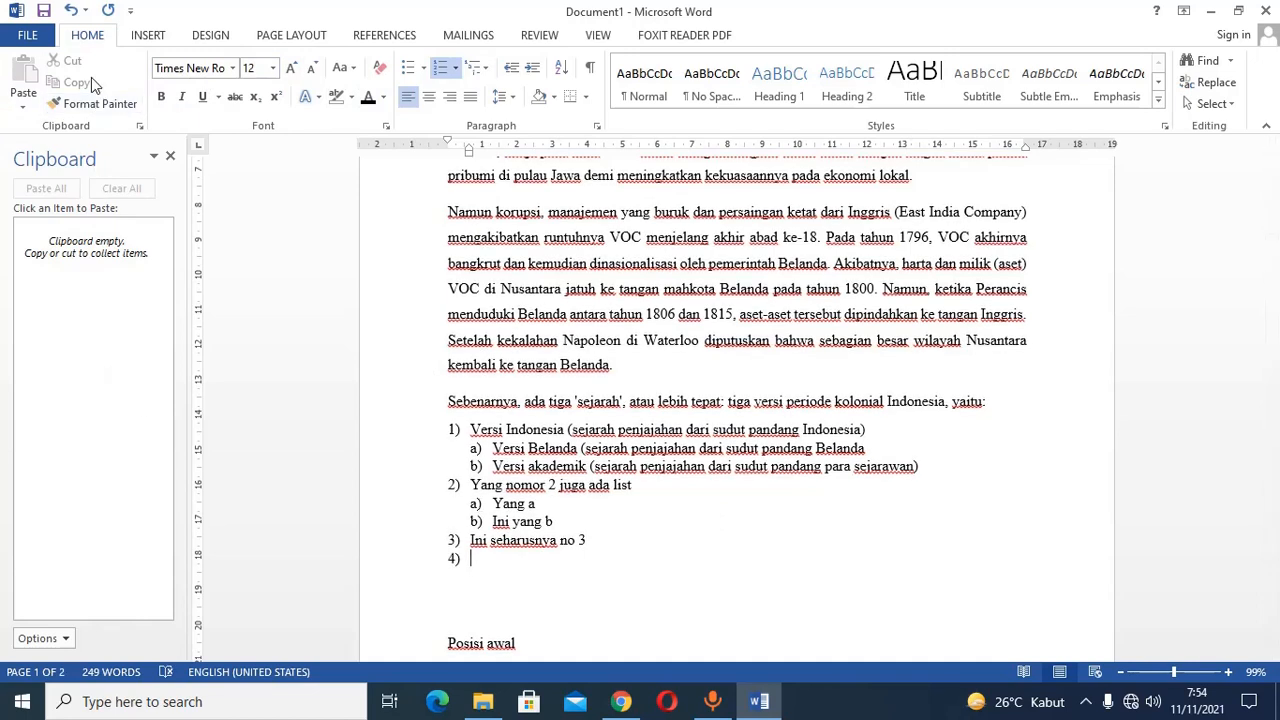